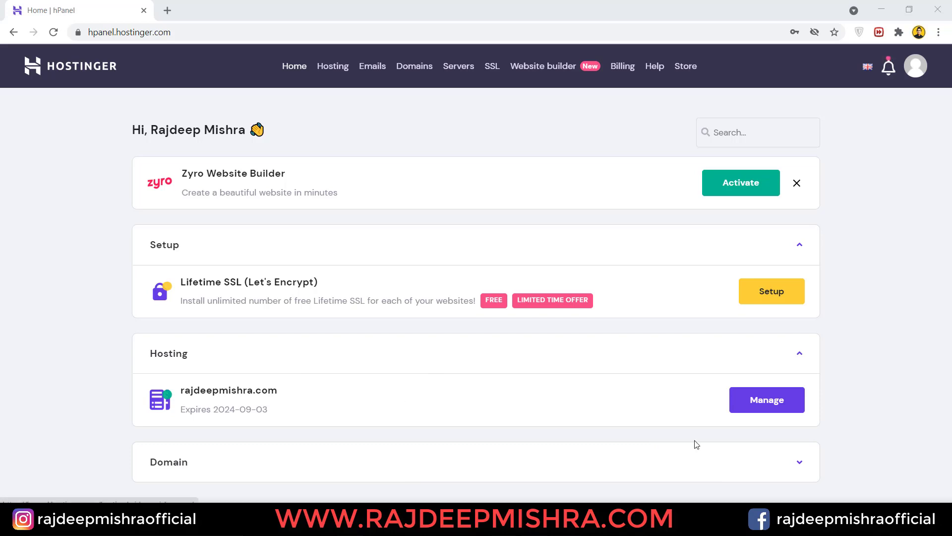
# - From the hosting plan's Manage page, switch to earnalltime.com and open its Auto Installer
pyautogui.click(769, 403)
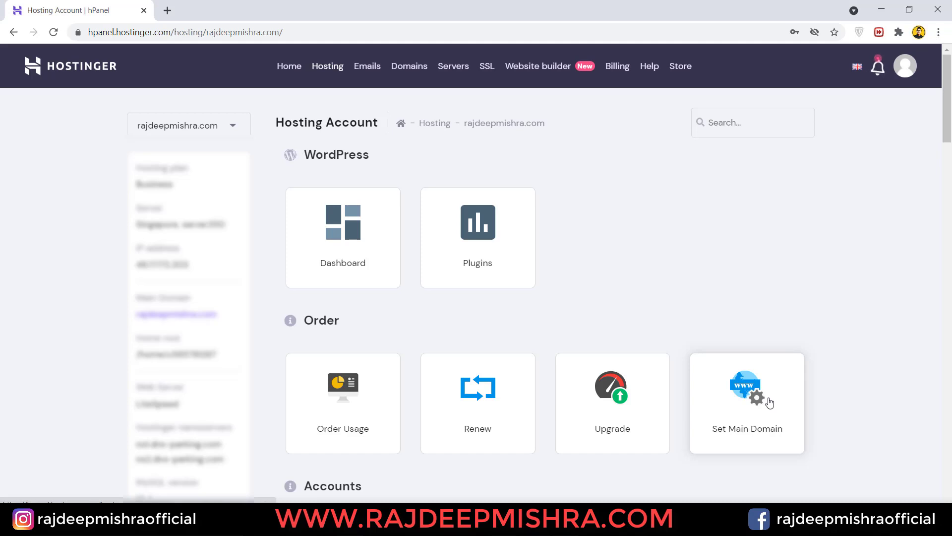
pyautogui.click(233, 129)
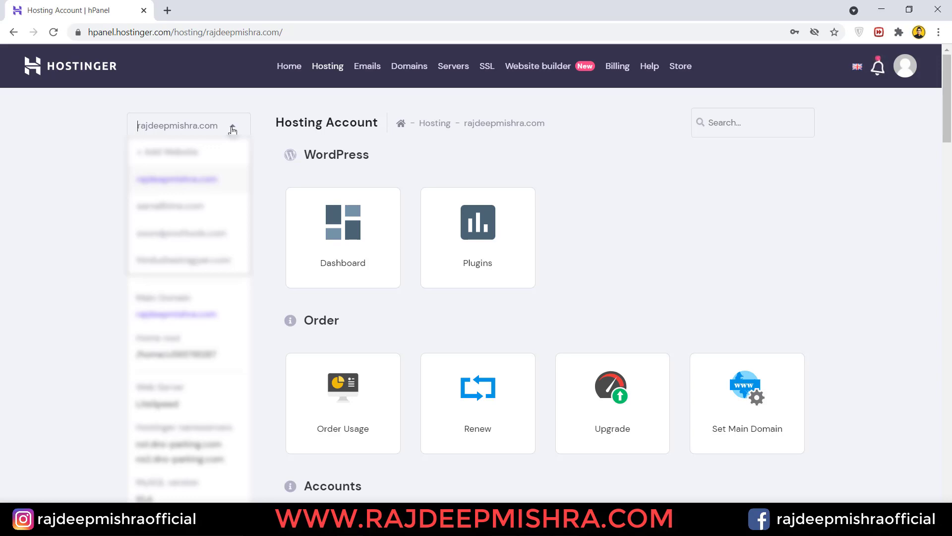
pyautogui.click(194, 205)
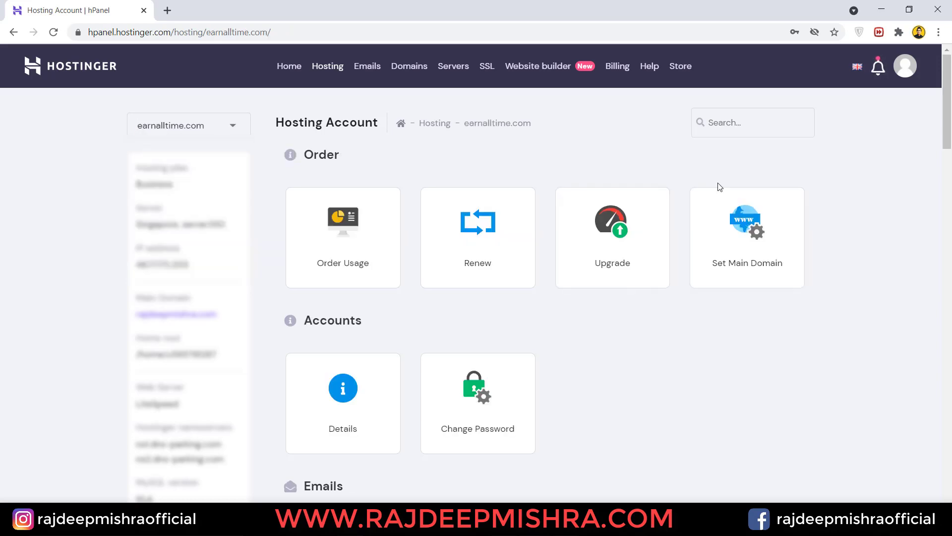
pyautogui.moveTo(950, 131); pyautogui.dragTo(950, 301)
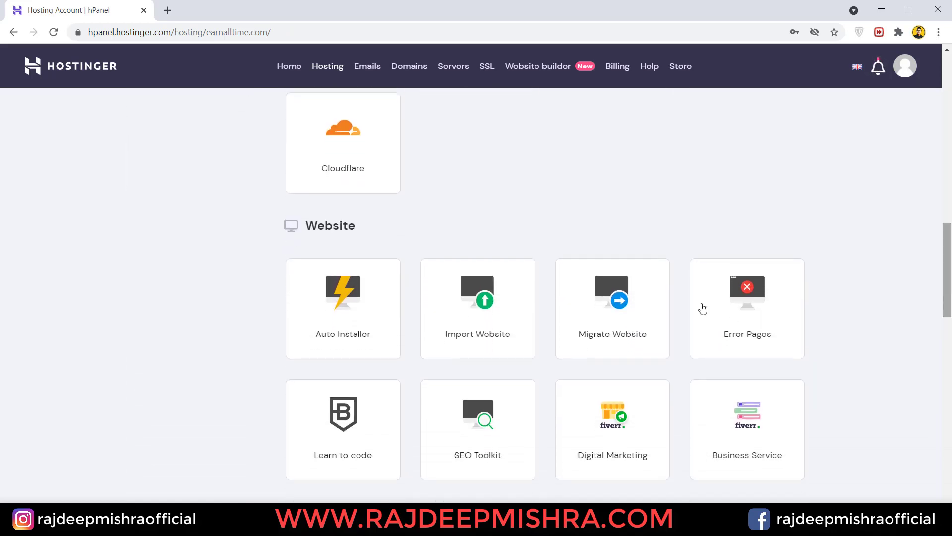
pyautogui.click(349, 308)
pyautogui.scroll(-2, 951, 204)
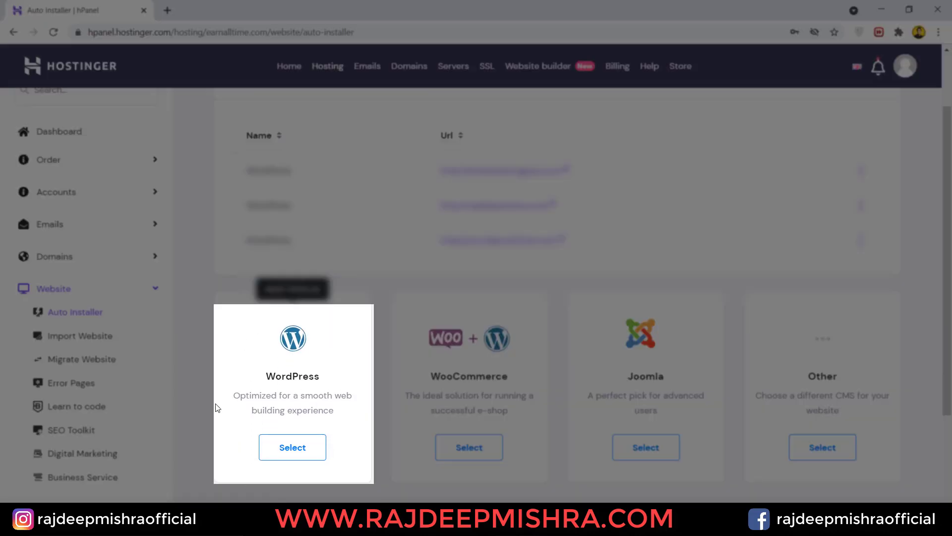
# - Start a WordPress install and set the administrator username to admin
pyautogui.click(294, 457)
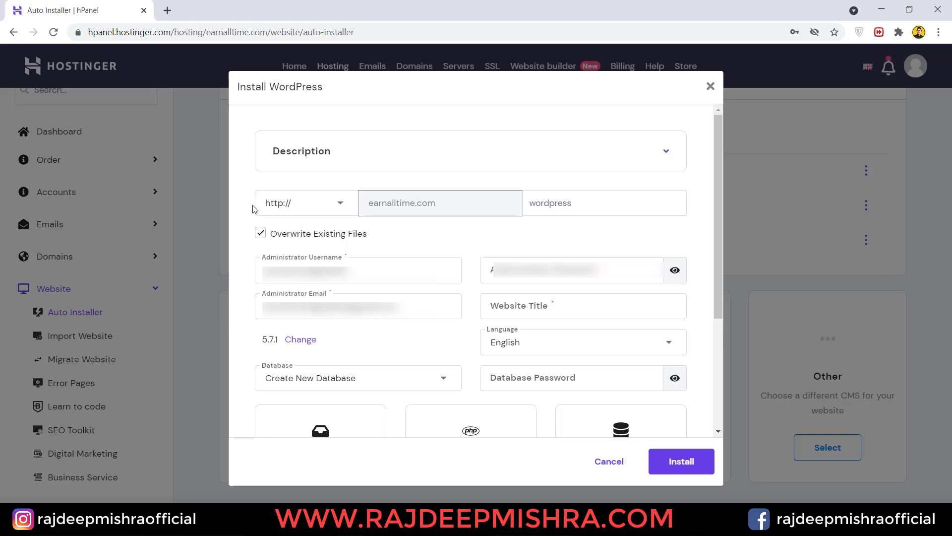
pyautogui.click(266, 268)
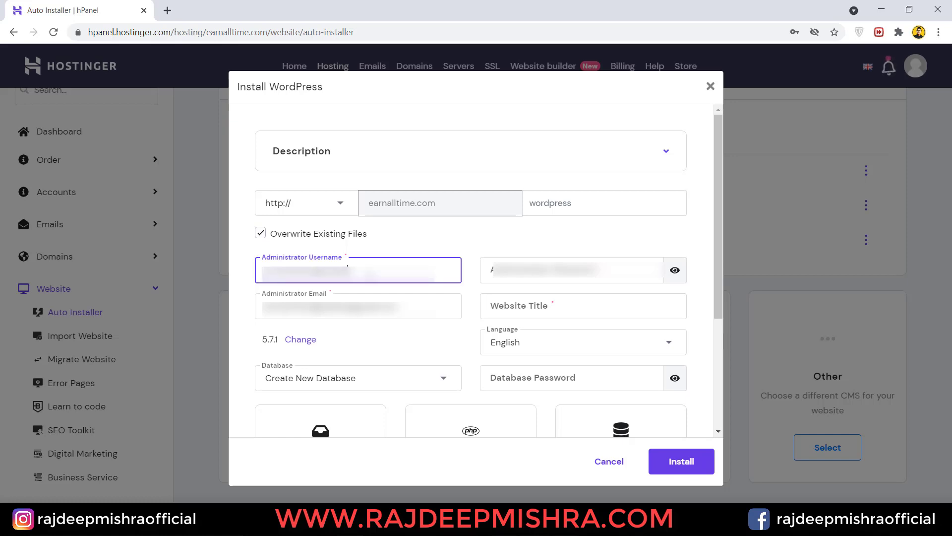
pyautogui.press('BackSpace')
pyautogui.press('BackSpace')
pyautogui.press('BackSpace')
pyautogui.press('BackSpace')
pyautogui.press('BackSpace')
pyautogui.press('BackSpace')
pyautogui.press('BackSpace')
pyautogui.press('BackSpace')
pyautogui.press('BackSpace')
pyautogui.press('BackSpace')
pyautogui.press('BackSpace')
pyautogui.press('BackSpace')
pyautogui.press('BackSpace')
pyautogui.press('BackSpace')
pyautogui.press('BackSpace')
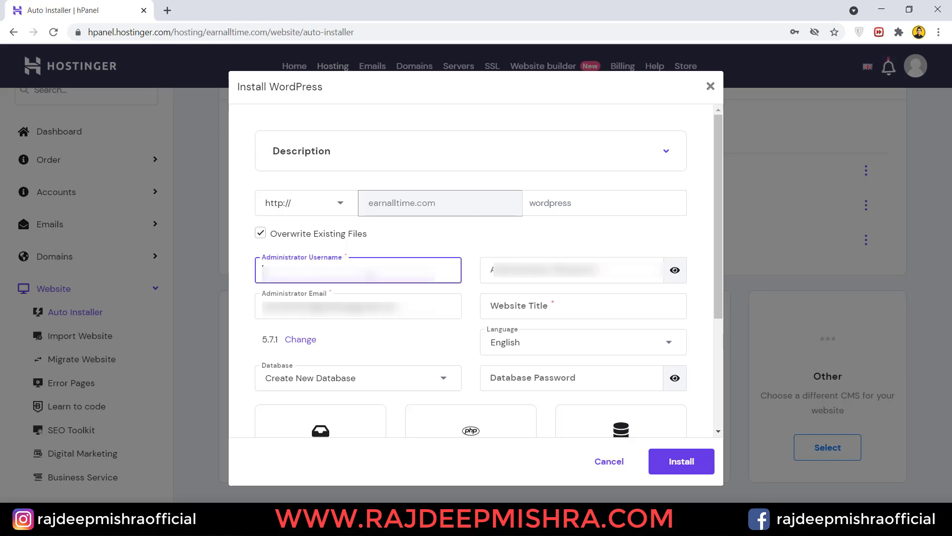
pyautogui.write('admin')
pyautogui.click(523, 279)
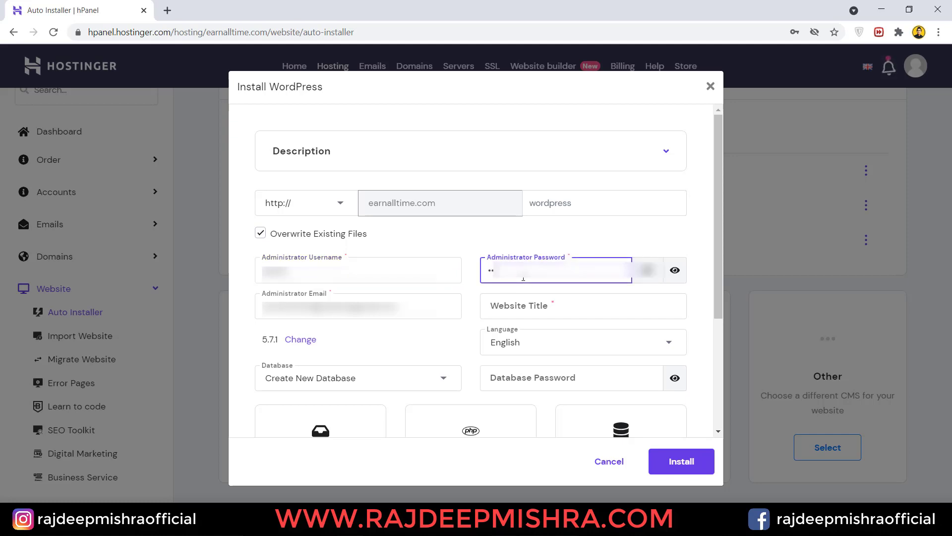
# - Title the site Amazon Affiliate, keep Create New Database, and run the installation
pyautogui.click(524, 311)
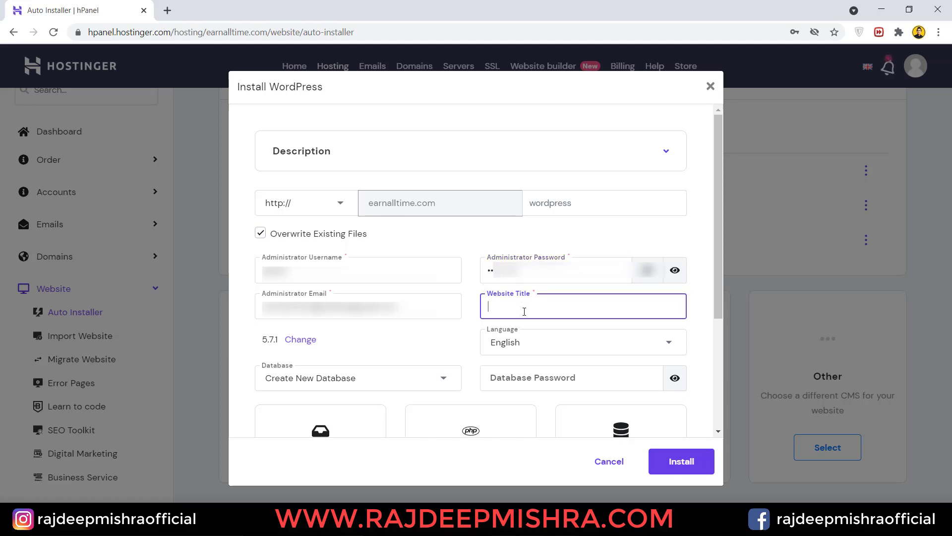
pyautogui.write('Amazon Affiliate')
pyautogui.click(427, 378)
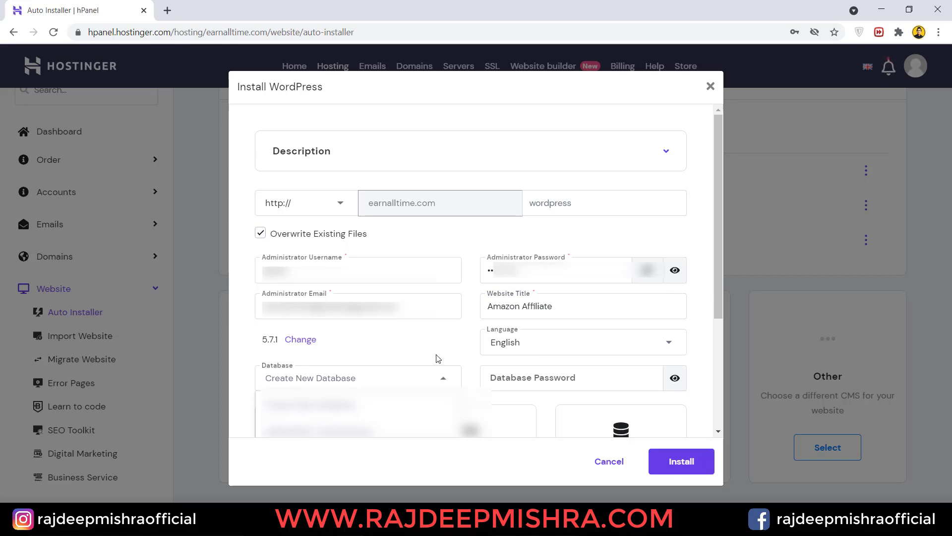
pyautogui.click(436, 358)
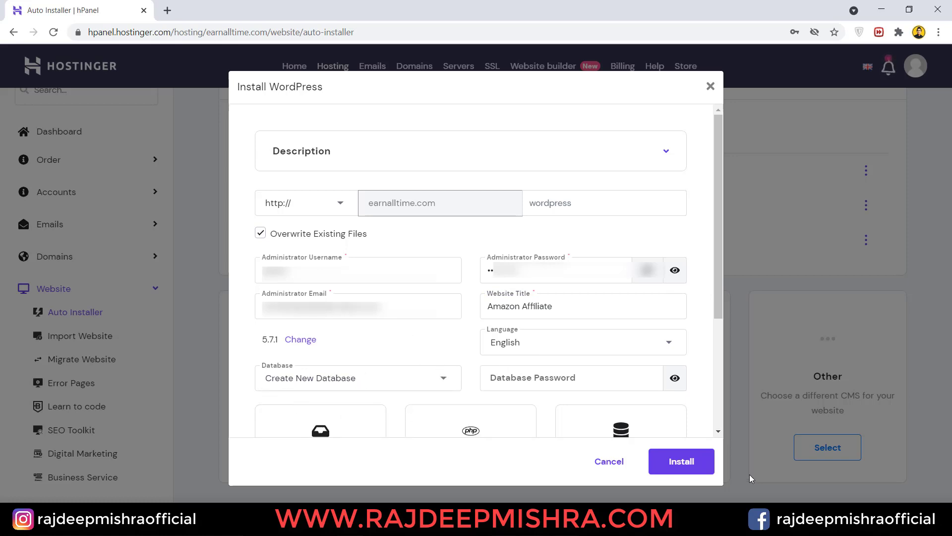
pyautogui.click(674, 462)
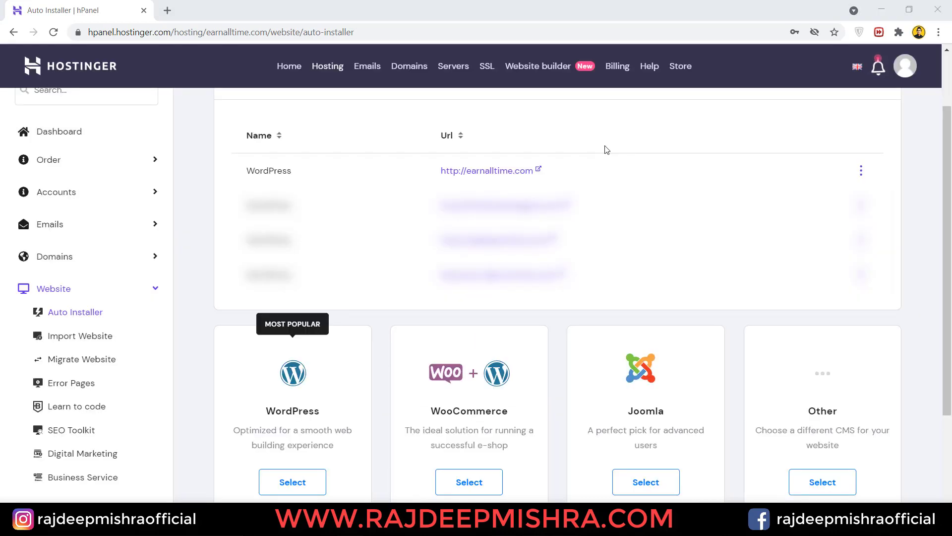
# - Open earnalltime.com in a new tab and go to its /wp-admin dashboard
pyautogui.rightClick(504, 174)
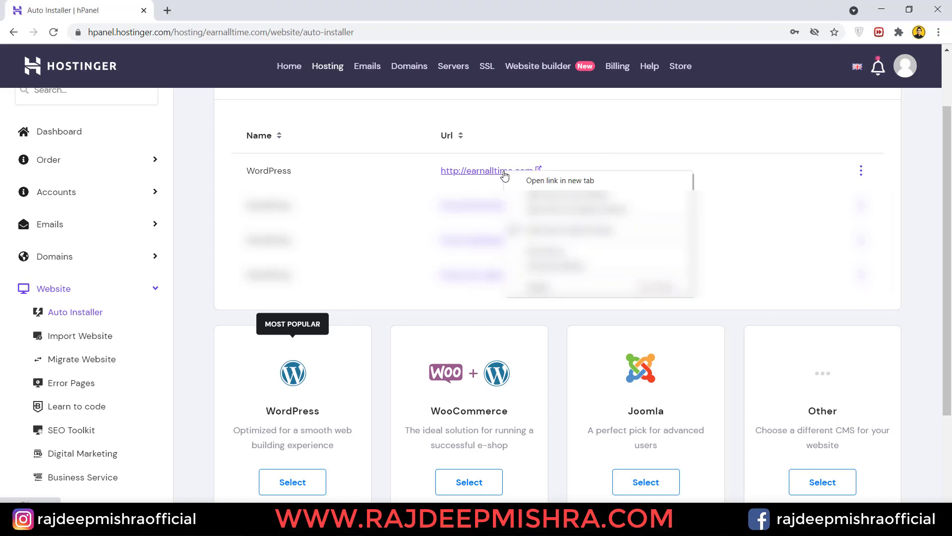
pyautogui.click(534, 181)
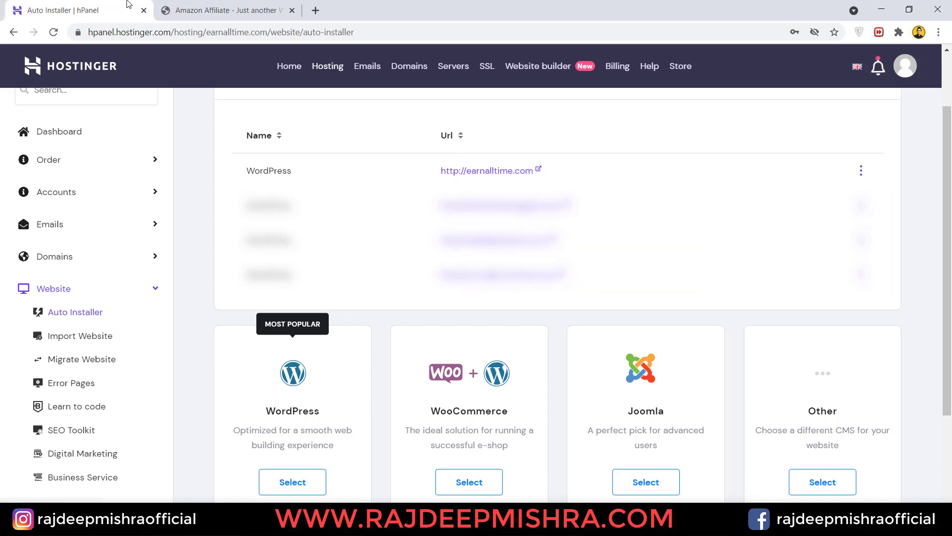
pyautogui.click(215, 8)
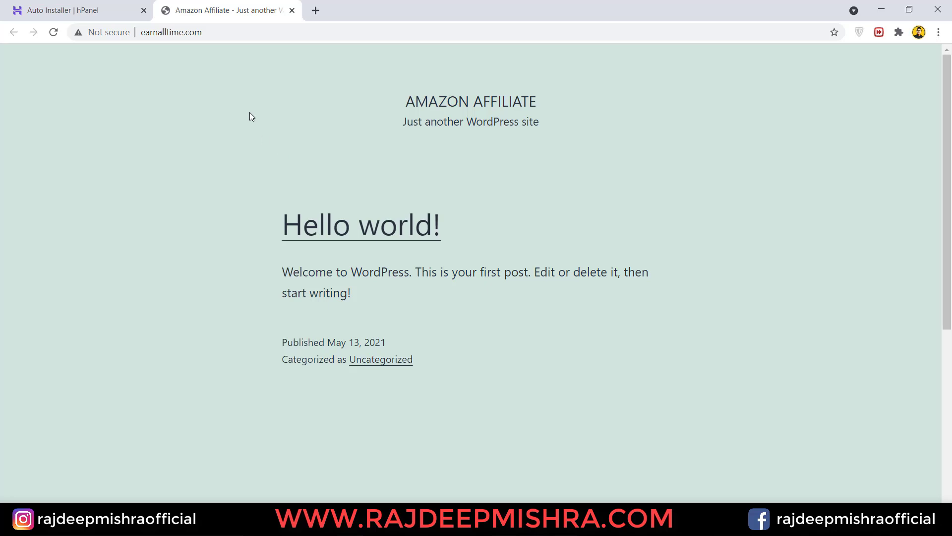
pyautogui.click(209, 33)
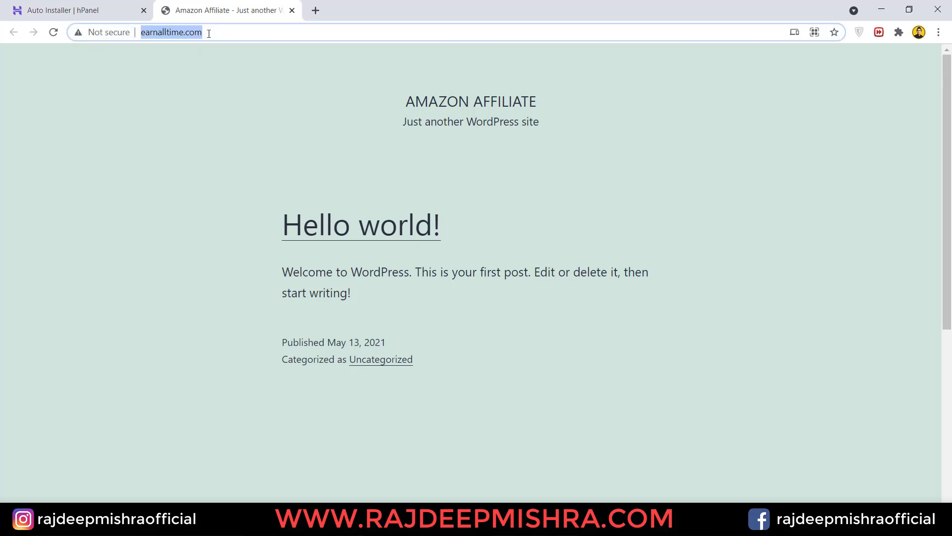
pyautogui.click(209, 33)
pyautogui.write('/')
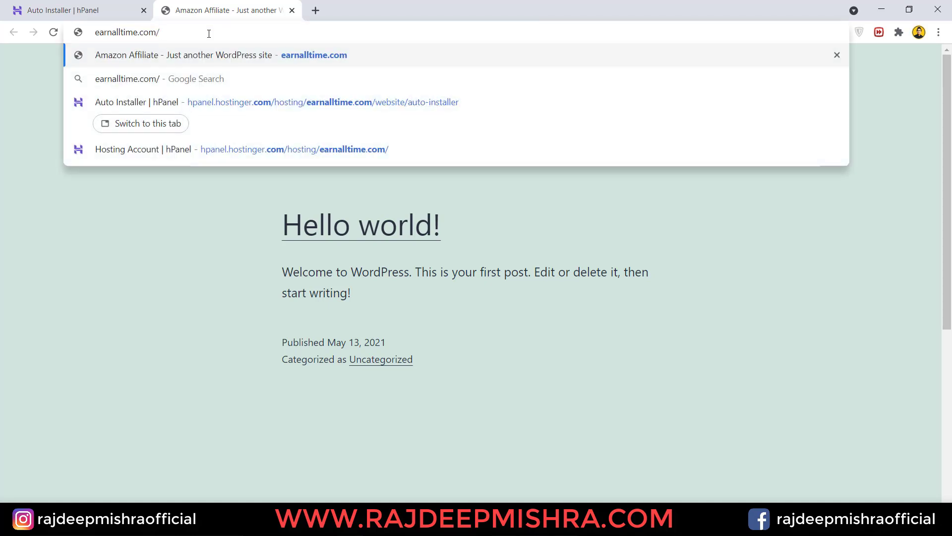
pyautogui.write('wp-admi')
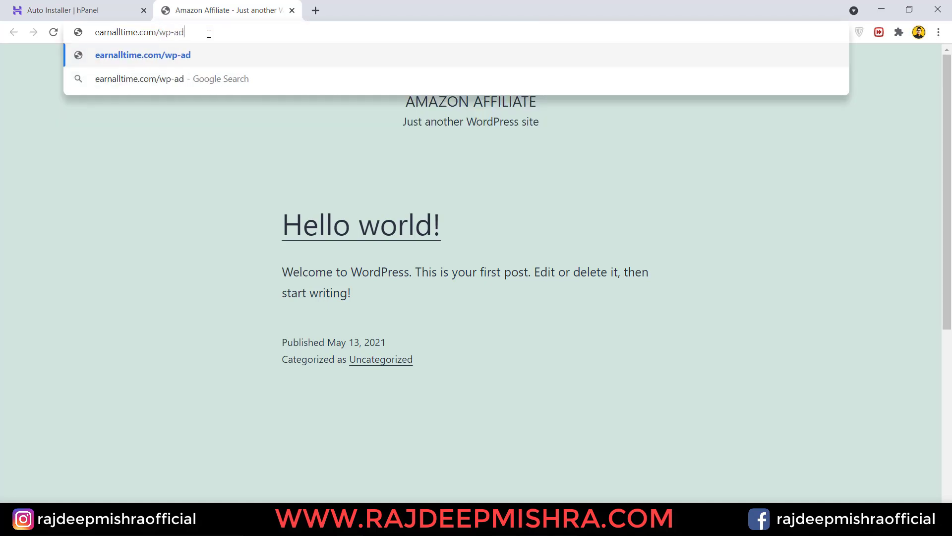
pyautogui.write('n')
pyautogui.press('Return')
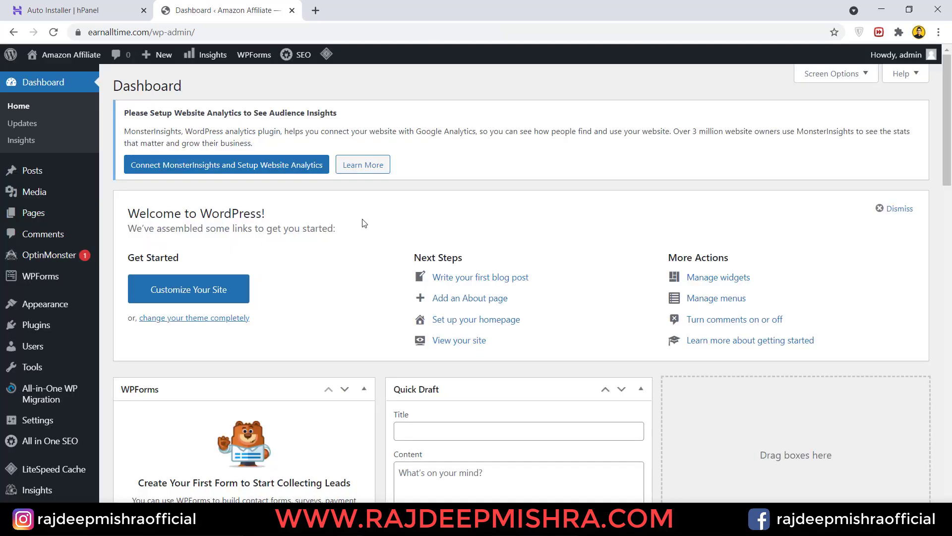
# - Close the hPanel tab and open Visit Site in a second tab beside the Dashboard
pyautogui.click(148, 9)
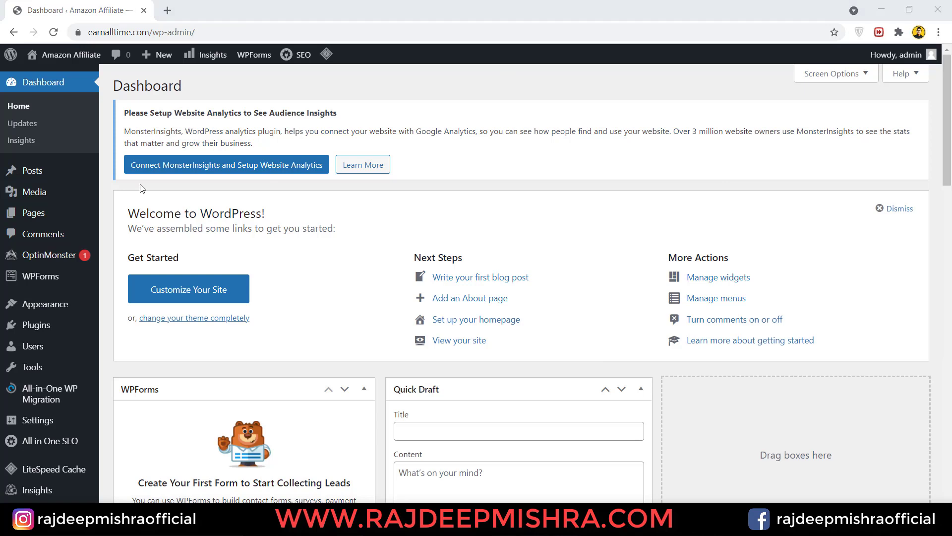
pyautogui.moveTo(60, 55)
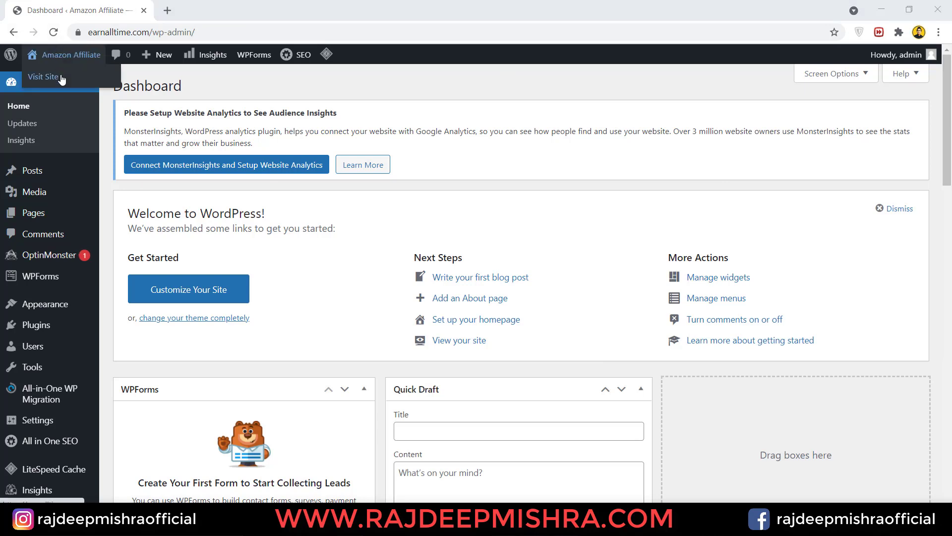
pyautogui.rightClick(61, 78)
pyautogui.click(88, 82)
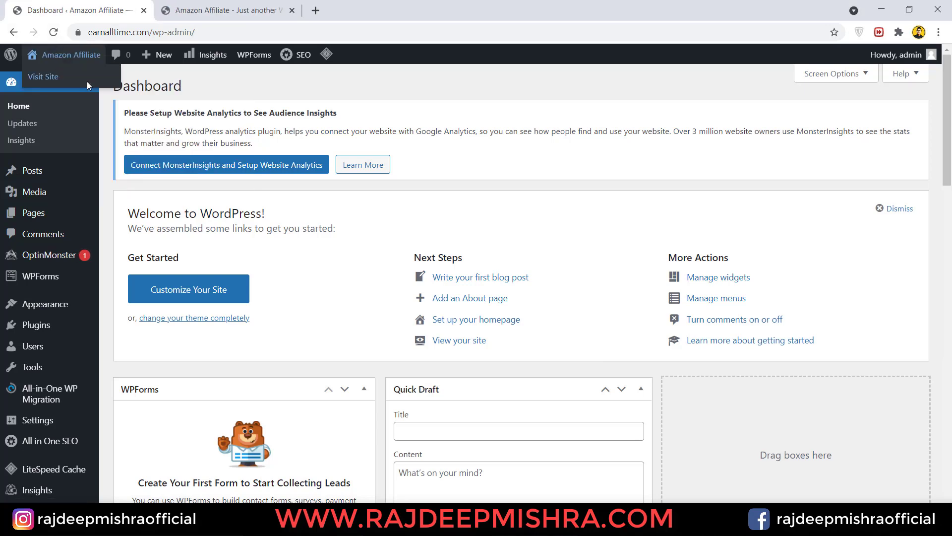
pyautogui.click(214, 6)
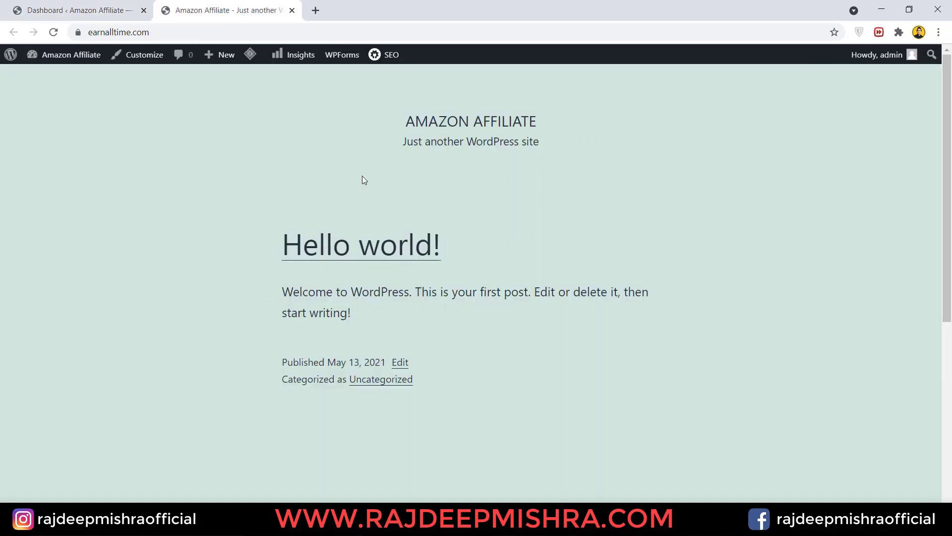
pyautogui.click(119, 12)
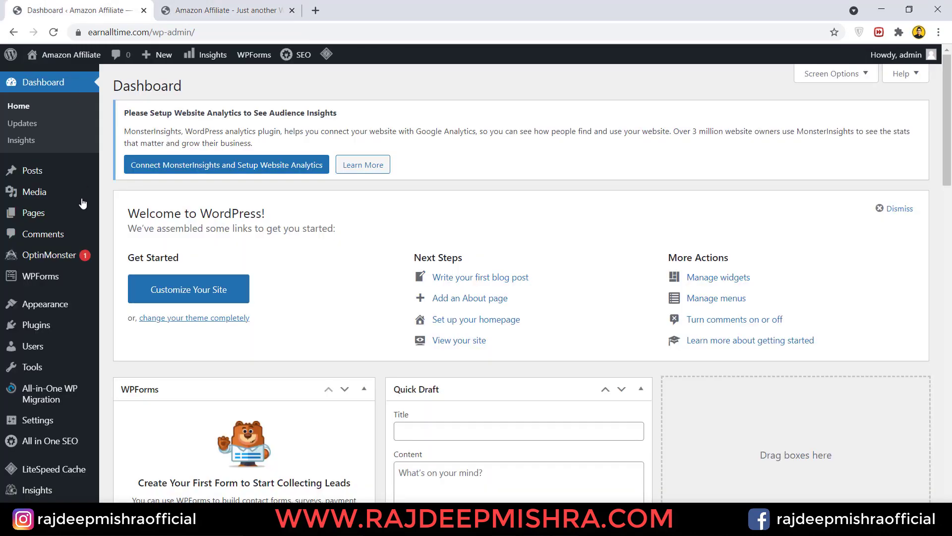
pyautogui.moveTo(48, 307)
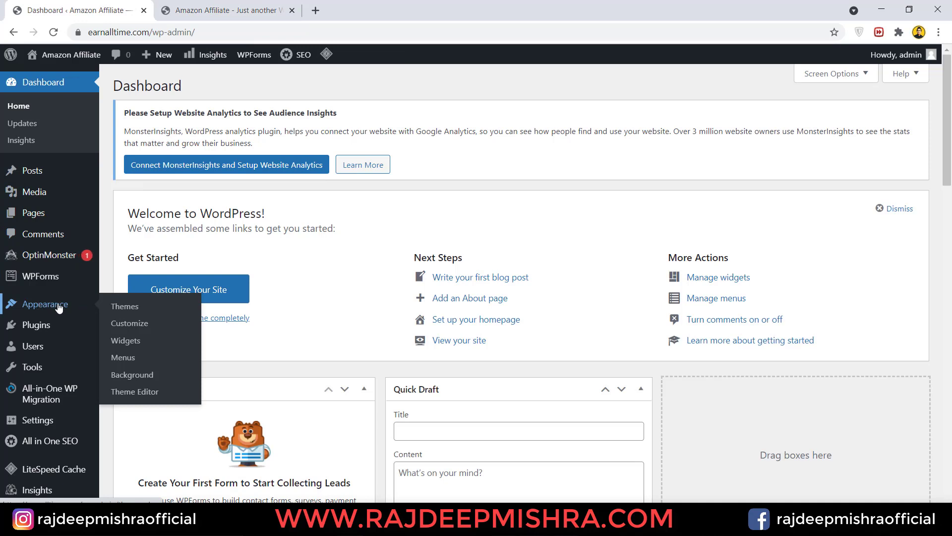
# - Open Appearance > Themes and compare it with the current front page
pyautogui.click(132, 308)
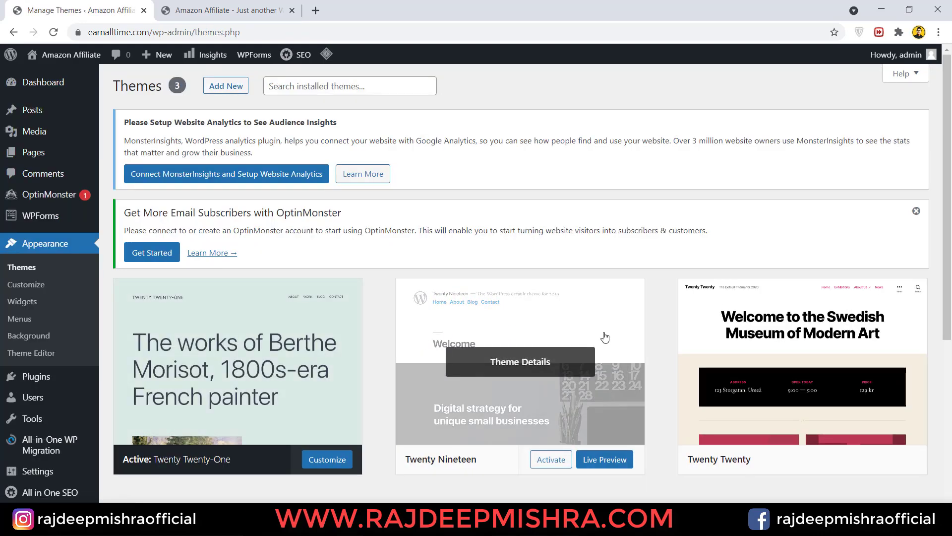
pyautogui.click(223, 11)
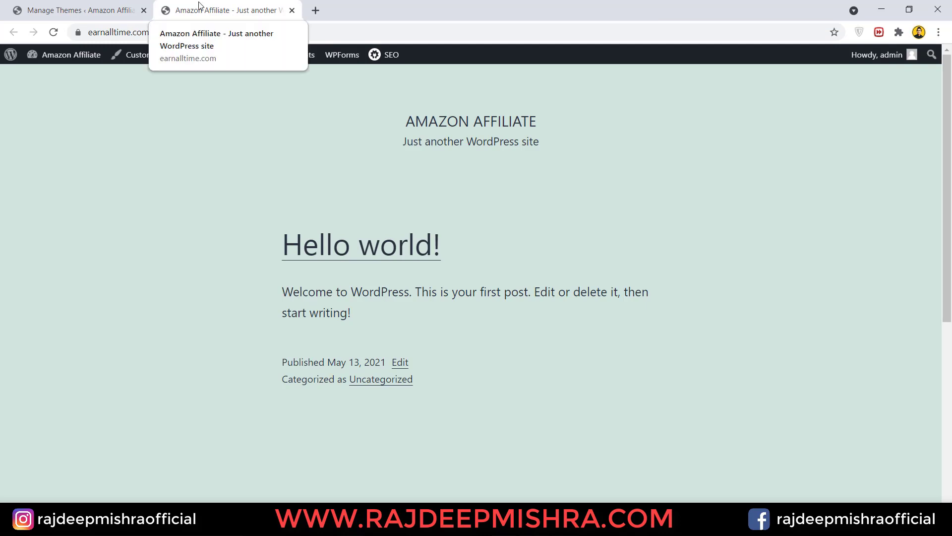
pyautogui.click(96, 10)
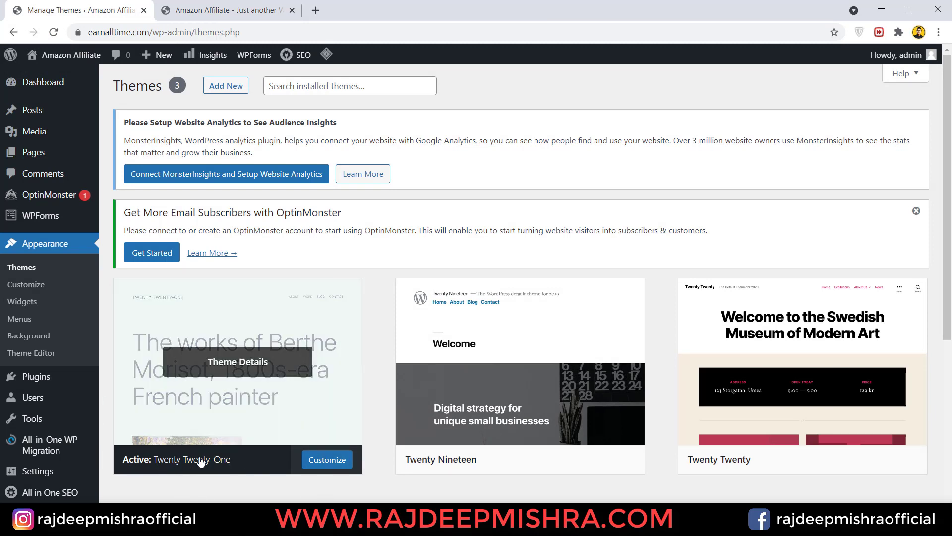
pyautogui.click(234, 4)
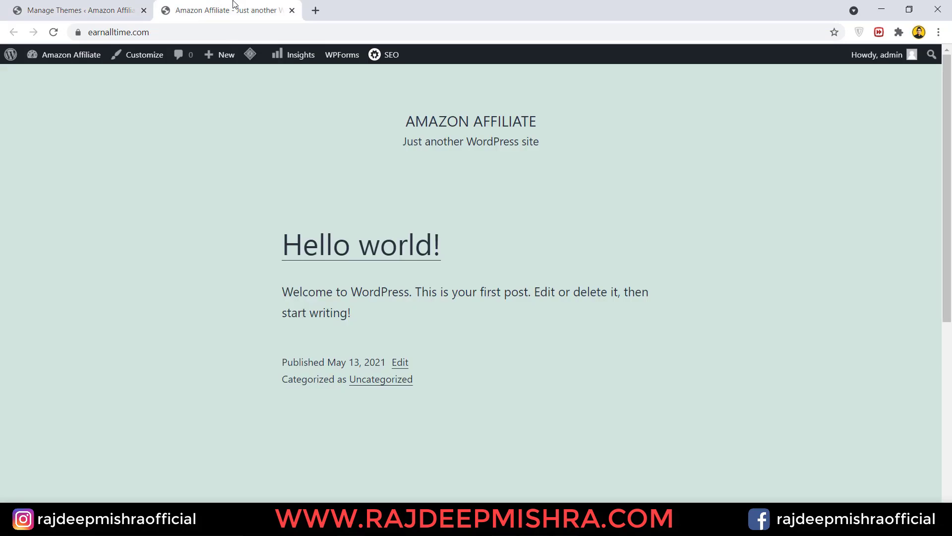
pyautogui.click(103, 6)
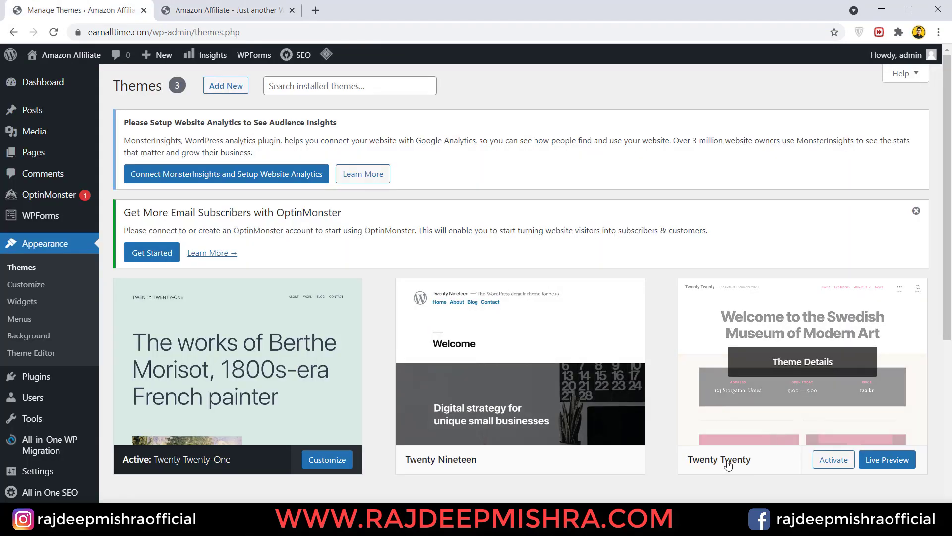
# - Activate Twenty Twenty and reload the front page to confirm the new look
pyautogui.click(836, 462)
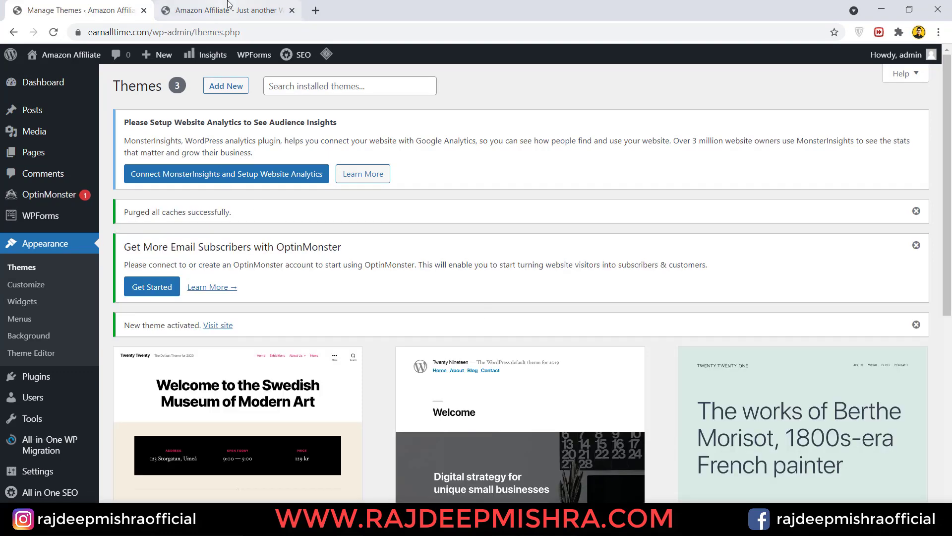
pyautogui.click(228, 10)
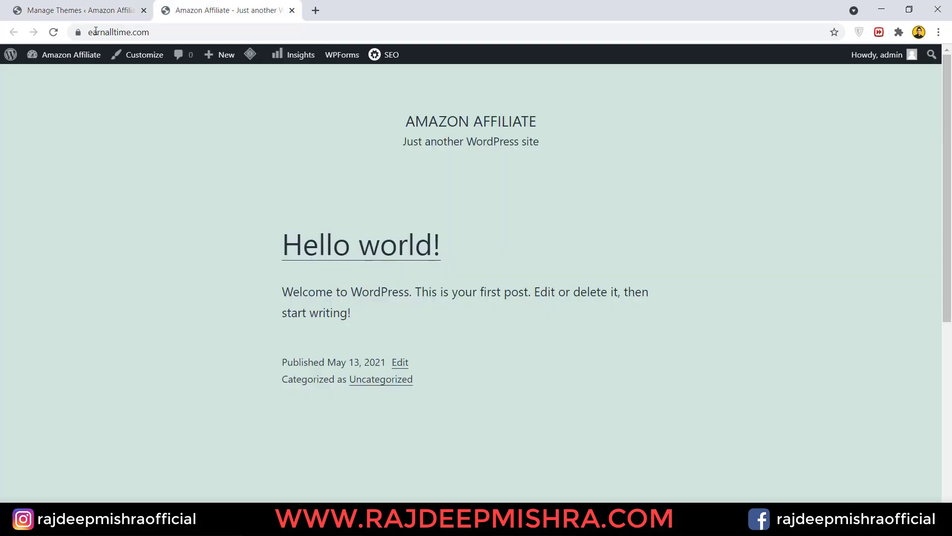
pyautogui.click(55, 32)
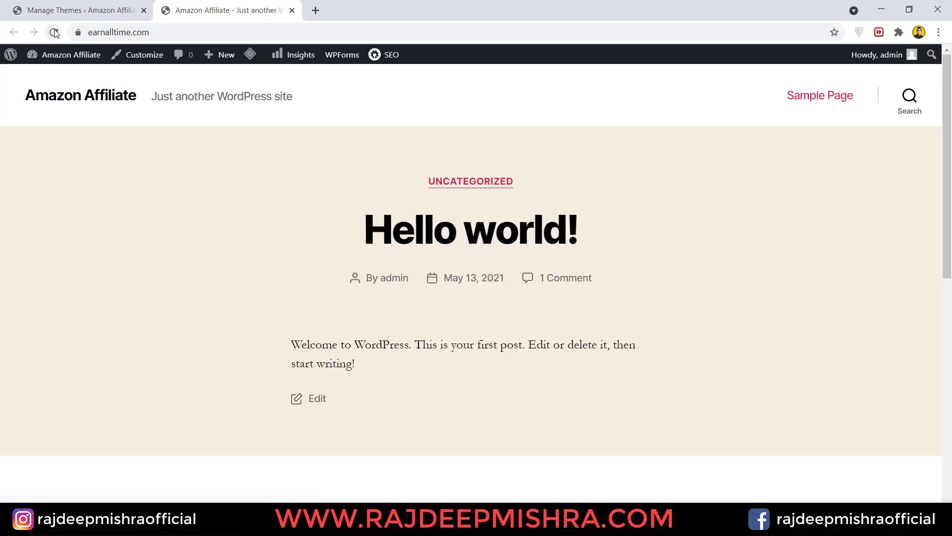
pyautogui.click(72, 9)
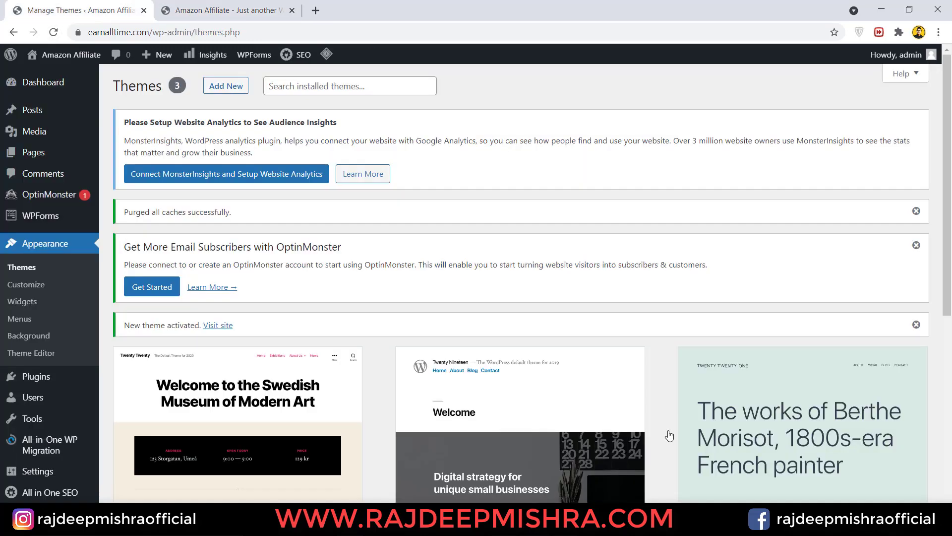
pyautogui.moveTo(948, 144); pyautogui.dragTo(950, 214)
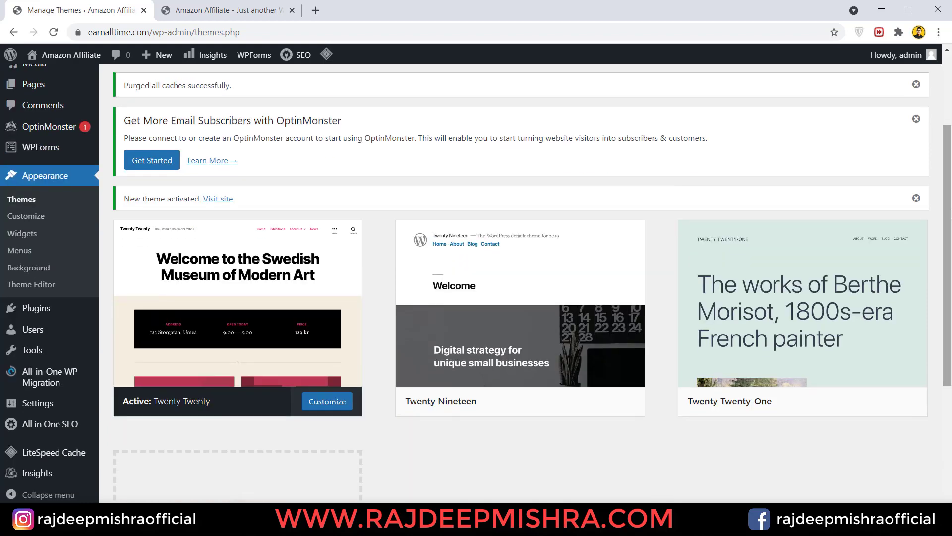
pyautogui.click(210, 5)
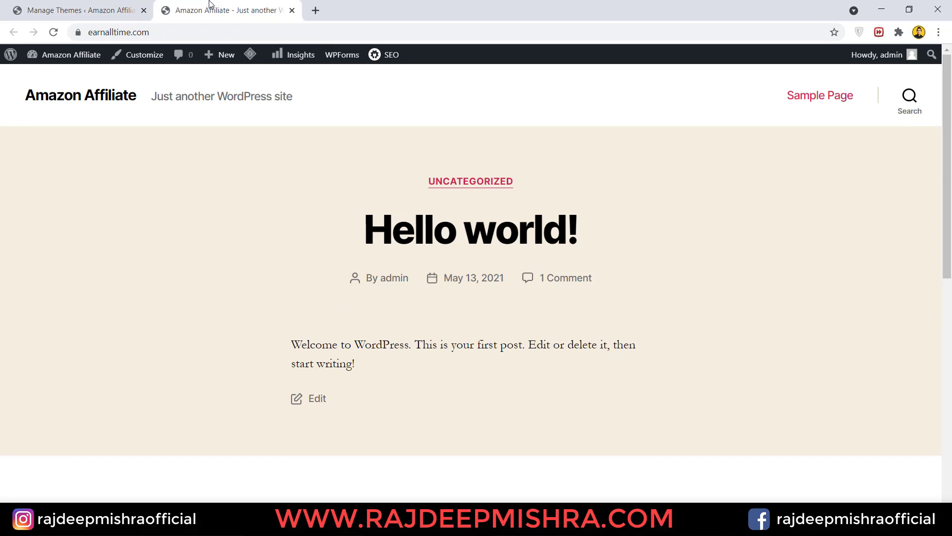
pyautogui.click(74, 10)
pyautogui.moveTo(27, 311)
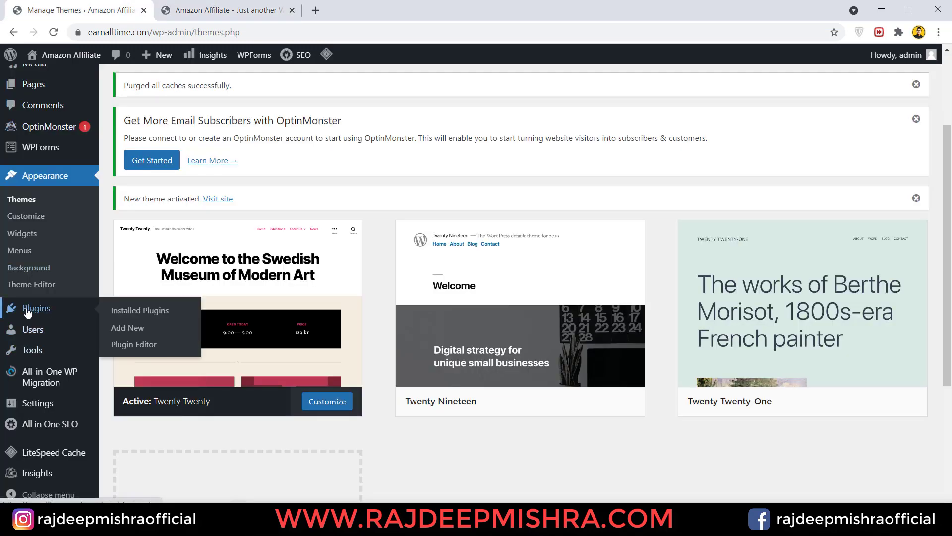
# - Review Installed Plugins, including All in One SEO, MonsterInsights, LiteSpeed Cache and WPForms Lite
pyautogui.click(58, 316)
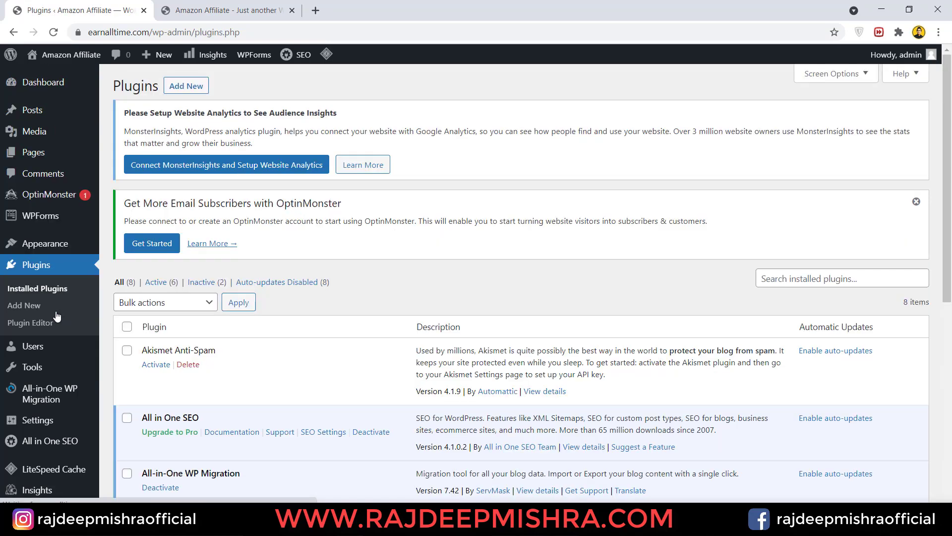
pyautogui.moveTo(949, 174); pyautogui.dragTo(950, 269)
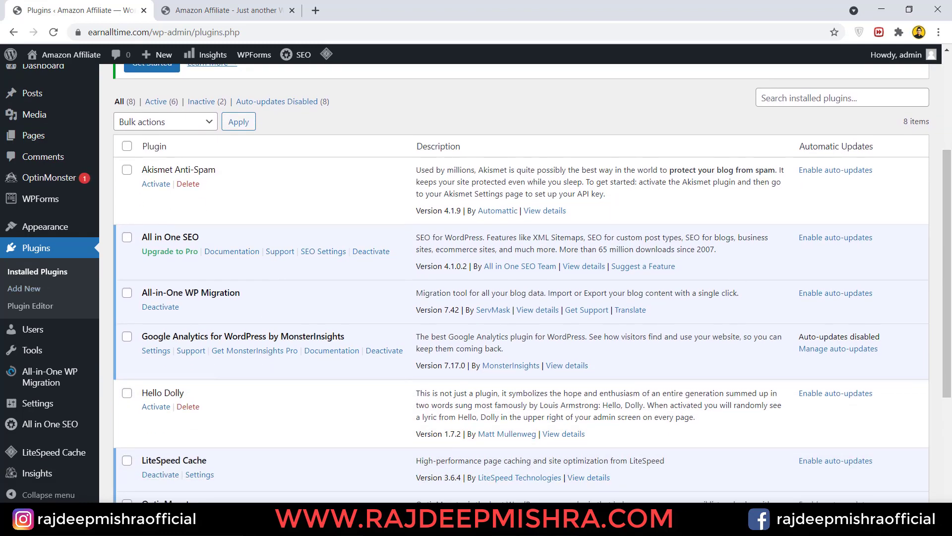
pyautogui.moveTo(951, 228); pyautogui.dragTo(951, 106)
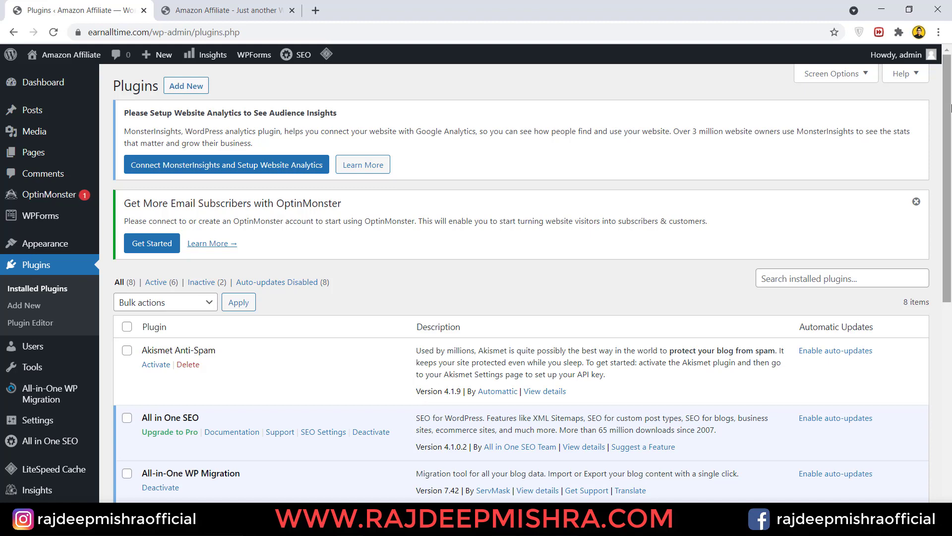
pyautogui.click(245, 6)
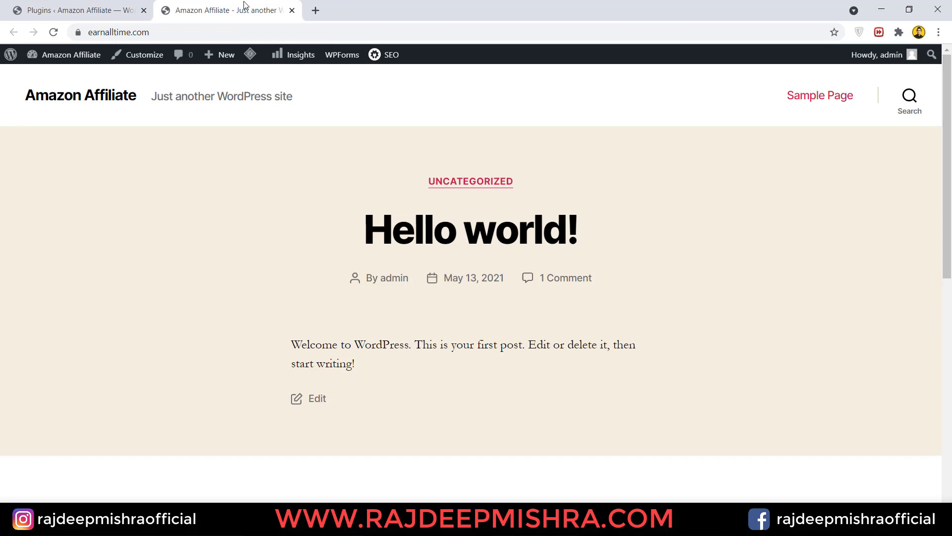
pyautogui.click(94, 6)
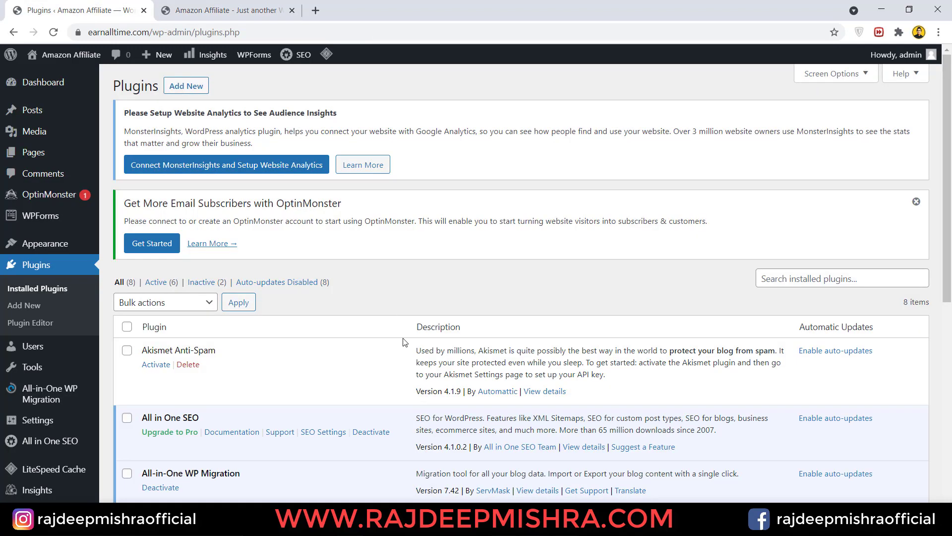
pyautogui.moveTo(951, 191)
pyautogui.mouseDown()
pyautogui.moveTo(951, 349)
pyautogui.moveTo(951, 181)
pyautogui.mouseUp()
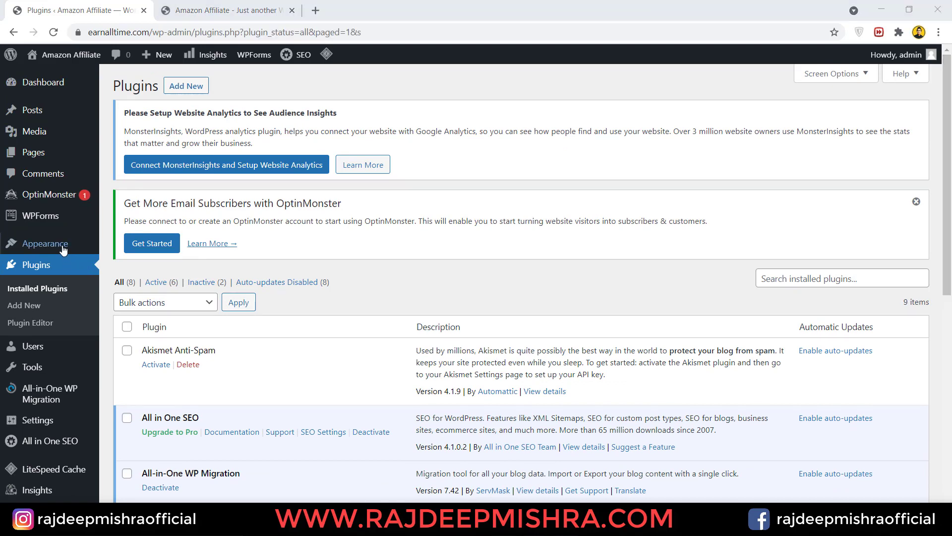
pyautogui.moveTo(62, 248)
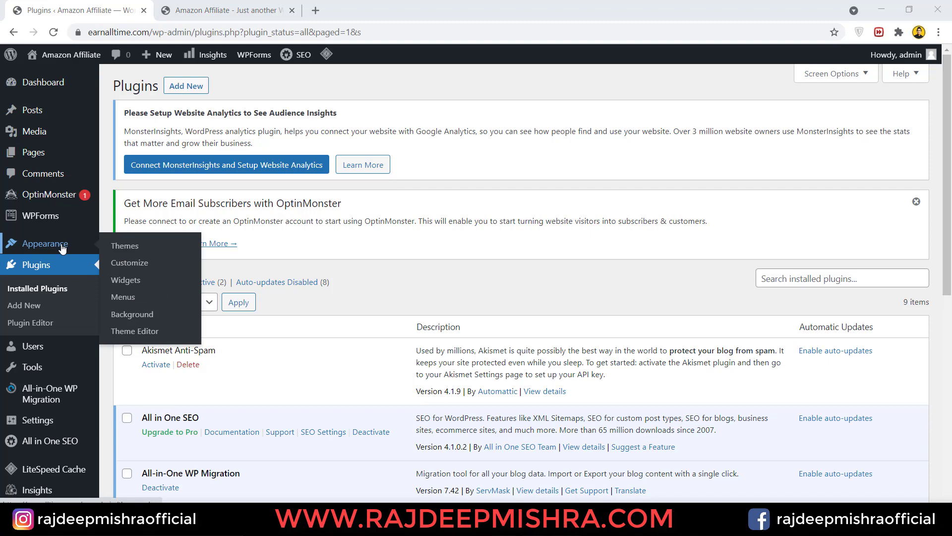
# - Search the theme directory for Astra under Add New, install it, and activate it
pyautogui.click(119, 245)
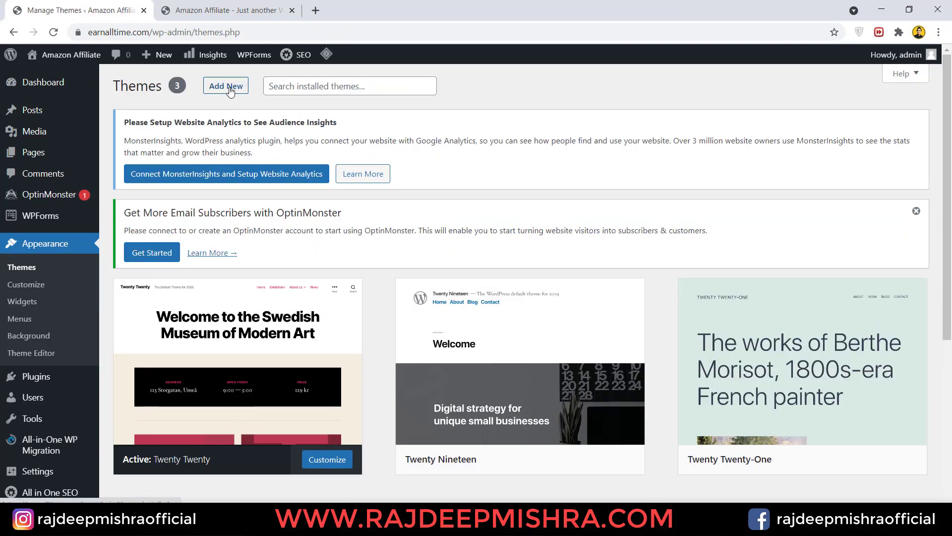
pyautogui.click(229, 90)
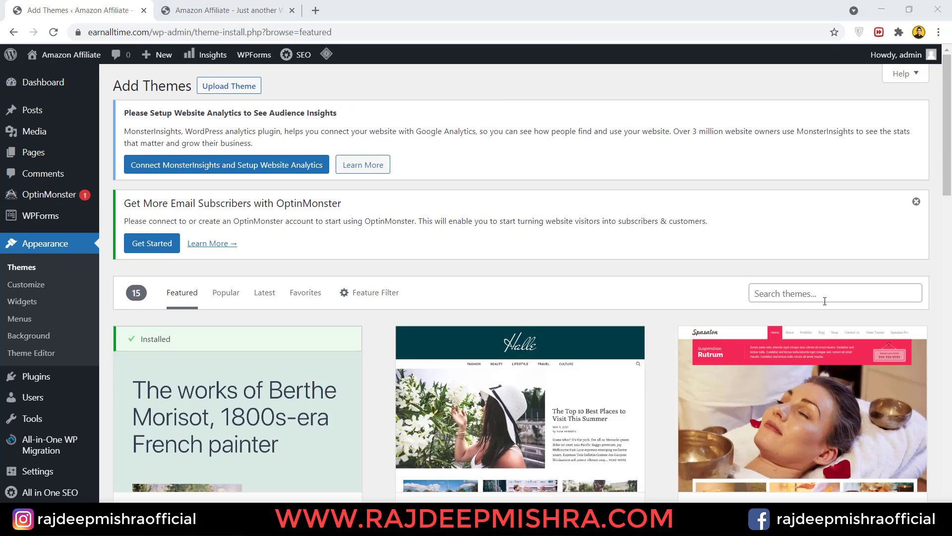
pyautogui.click(827, 296)
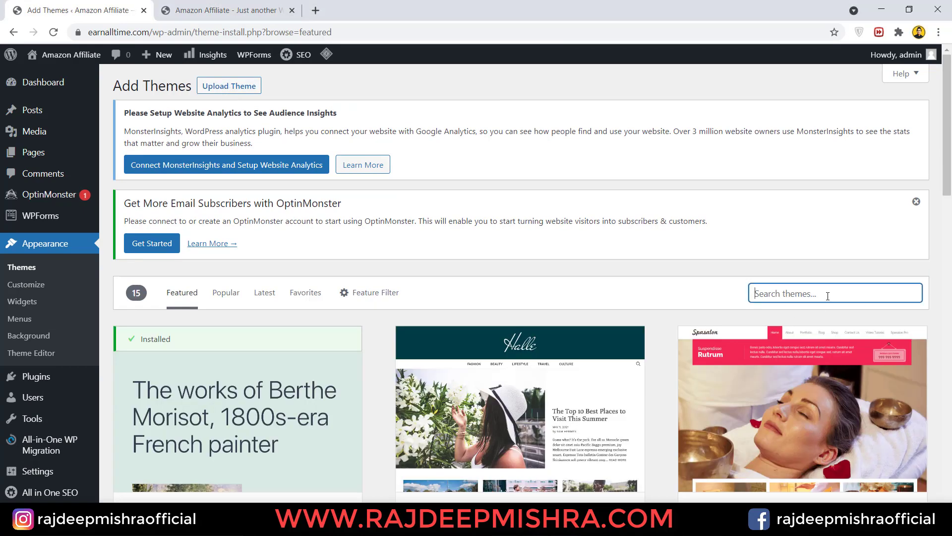
pyautogui.write('astra')
pyautogui.scroll(-2, 339, 351)
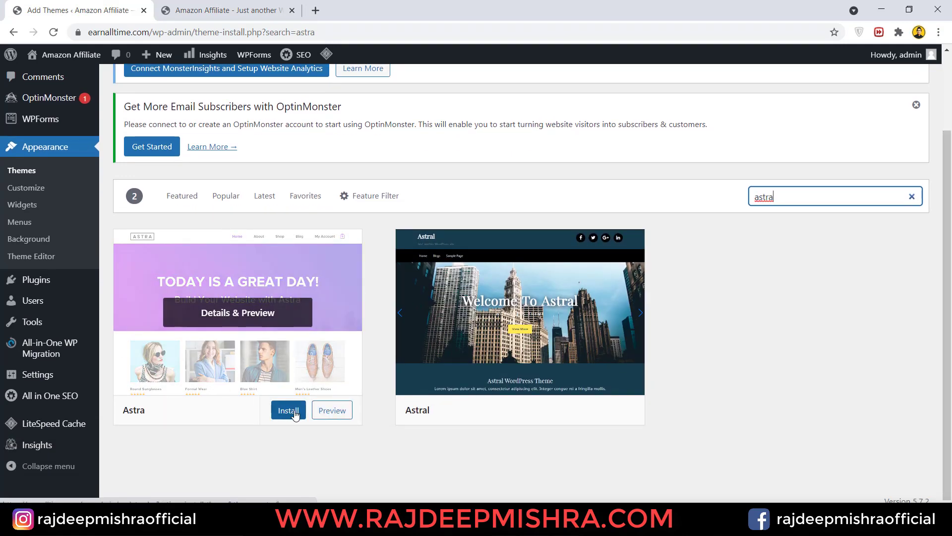
pyautogui.click(293, 411)
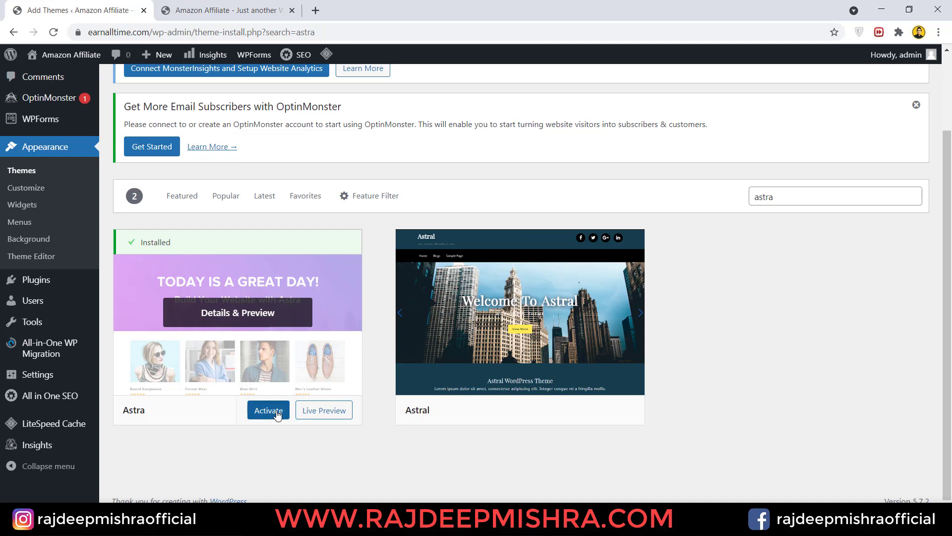
pyautogui.click(278, 414)
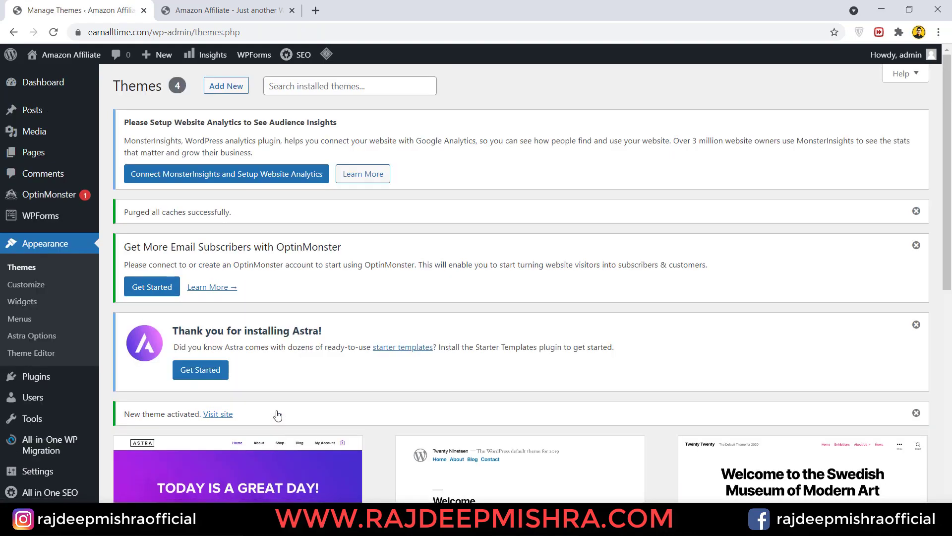
# - Launch Astra Starter Templates from Get Started and choose Elementor as the page builder
pyautogui.moveTo(948, 167); pyautogui.dragTo(951, 186)
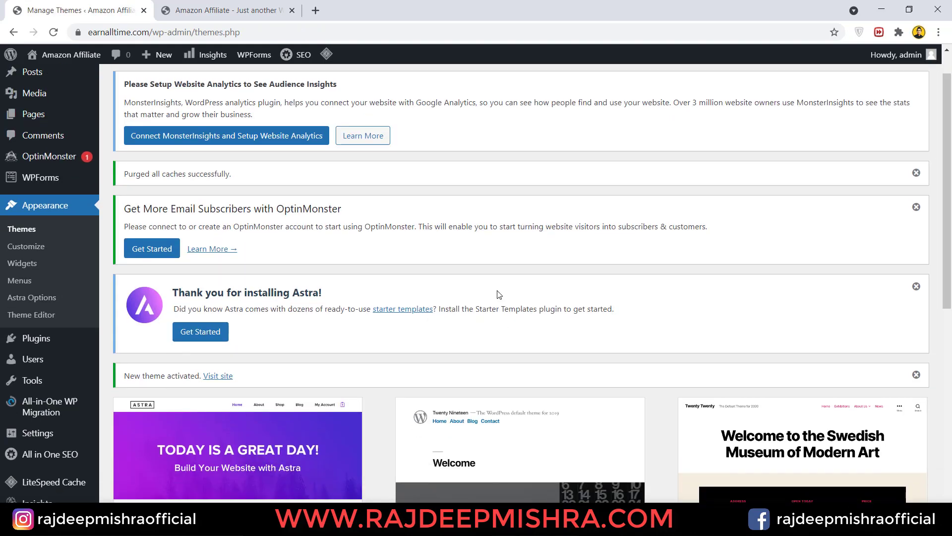
pyautogui.click(195, 336)
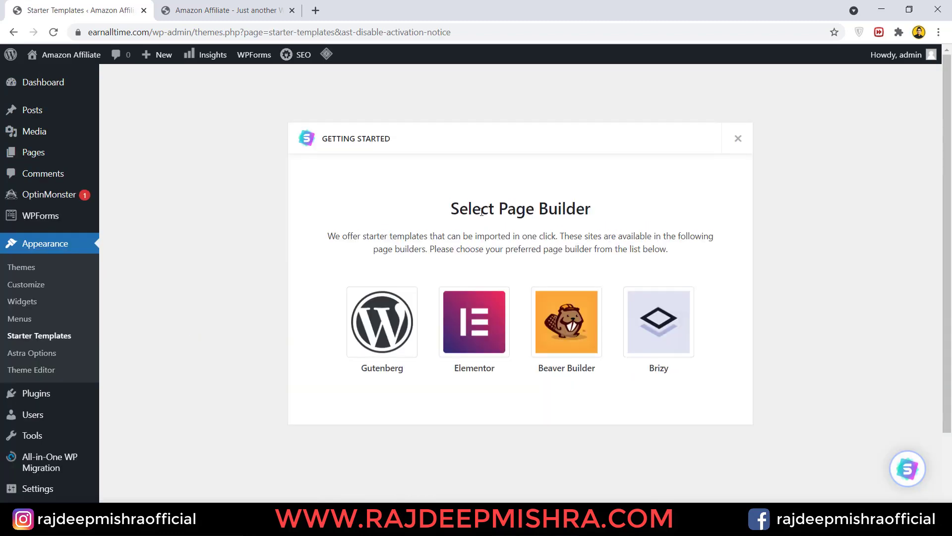
pyautogui.click(483, 333)
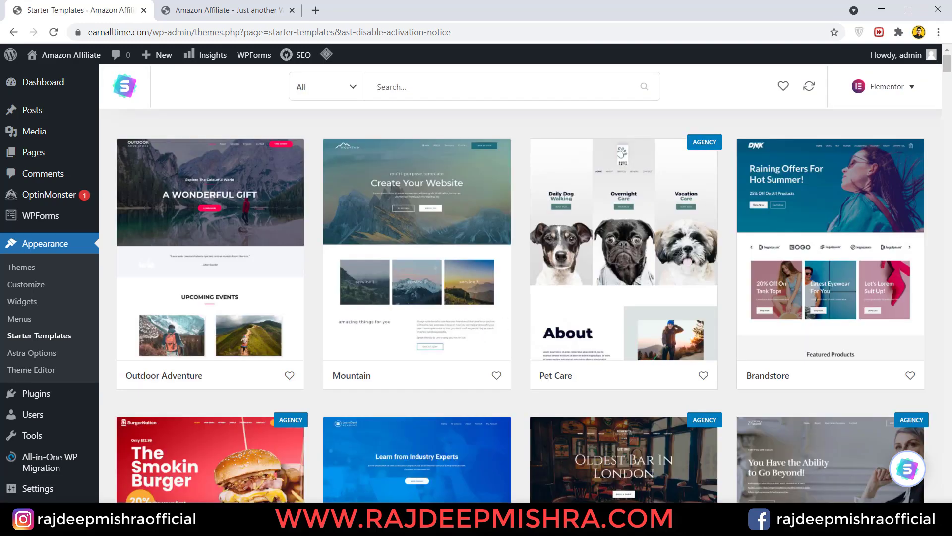
pyautogui.moveTo(947, 70)
pyautogui.mouseDown()
pyautogui.moveTo(950, 166)
pyautogui.moveTo(949, 60)
pyautogui.mouseUp()
# - Filter the starter templates to eCommerce and open the Shoe Store template details
pyautogui.click(337, 99)
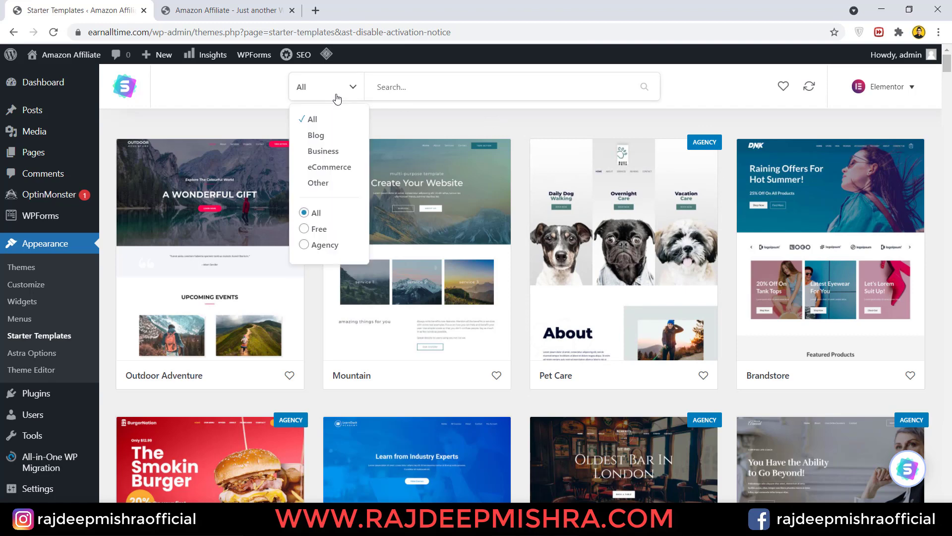
pyautogui.click(311, 169)
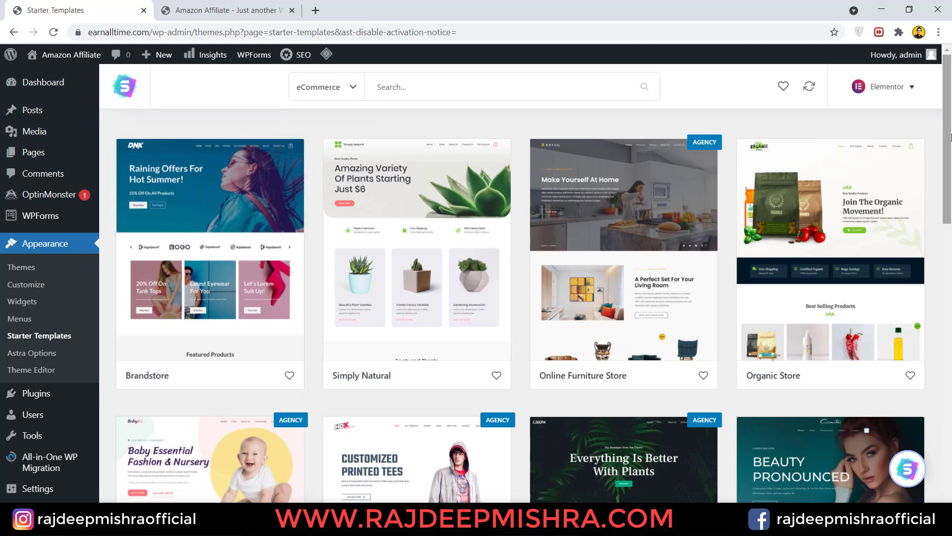
pyautogui.moveTo(947, 144); pyautogui.dragTo(942, 230)
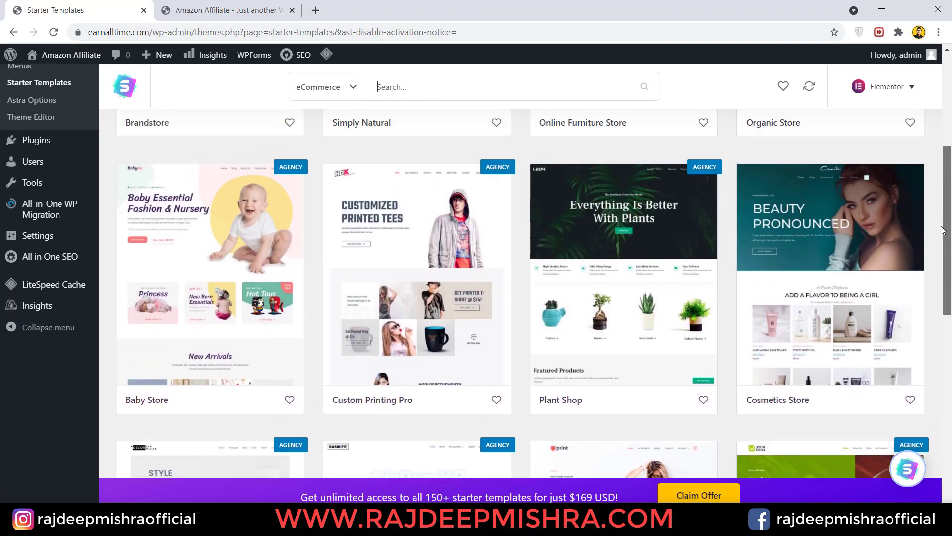
pyautogui.scroll(5, 946, 321)
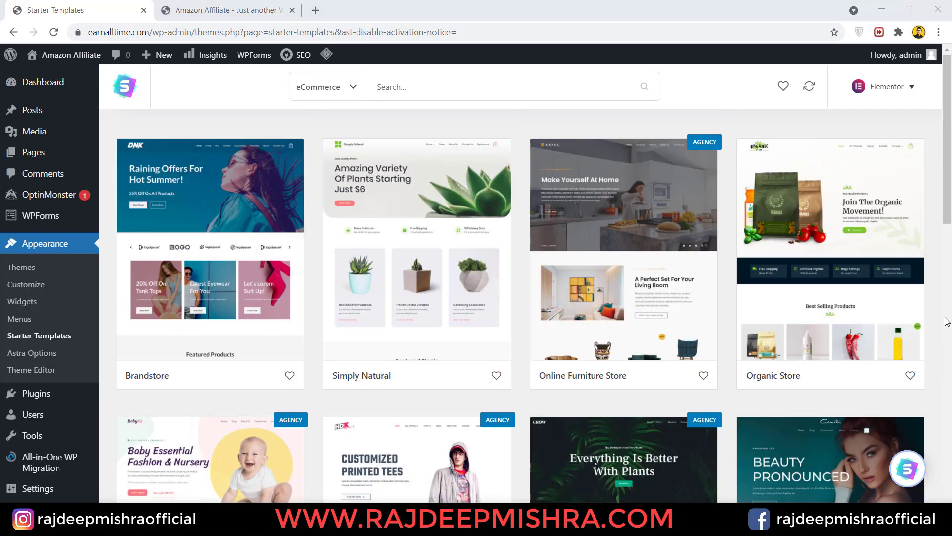
pyautogui.moveTo(946, 139); pyautogui.dragTo(947, 324)
pyautogui.moveTo(948, 361); pyautogui.dragTo(951, 373)
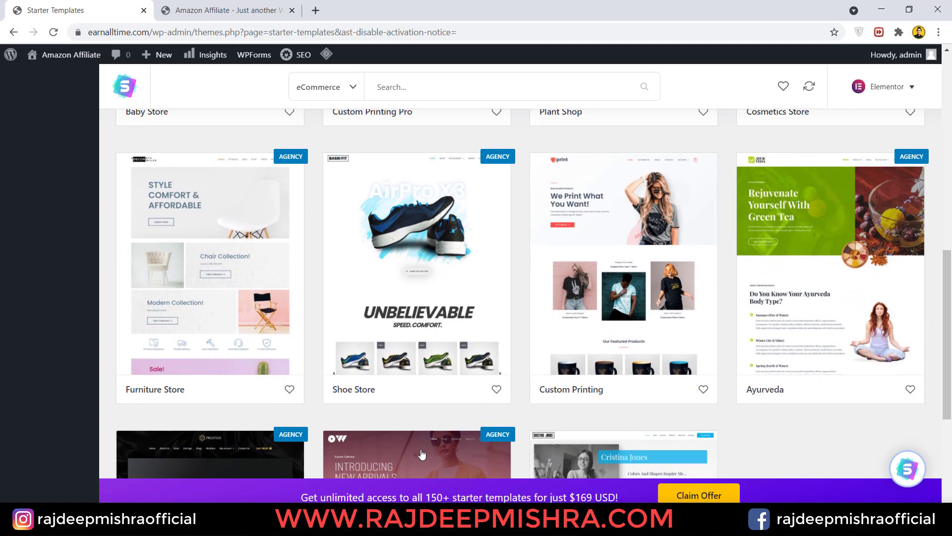
pyautogui.click(410, 365)
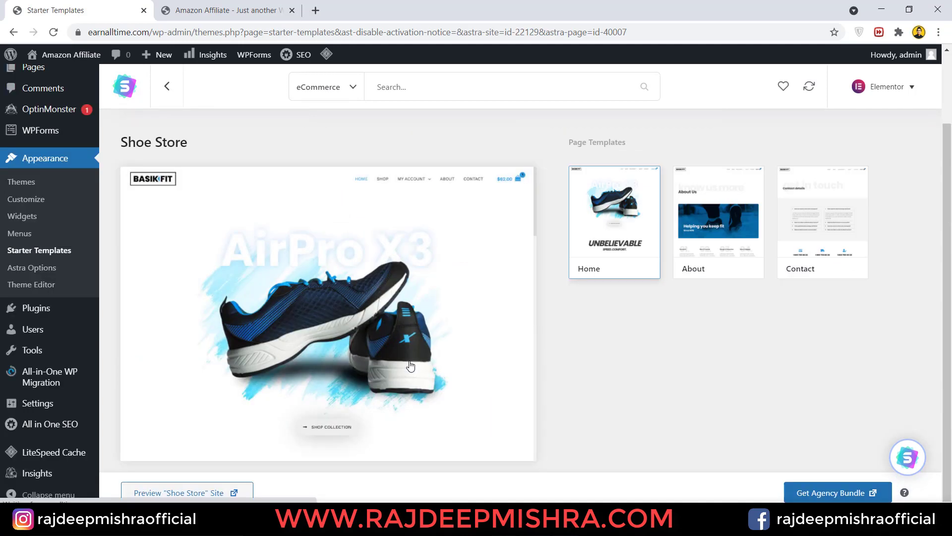
# - Open the Shoe Store live demo in a new tab, scroll through it, and return to the gallery
pyautogui.rightClick(198, 491)
pyautogui.click(244, 377)
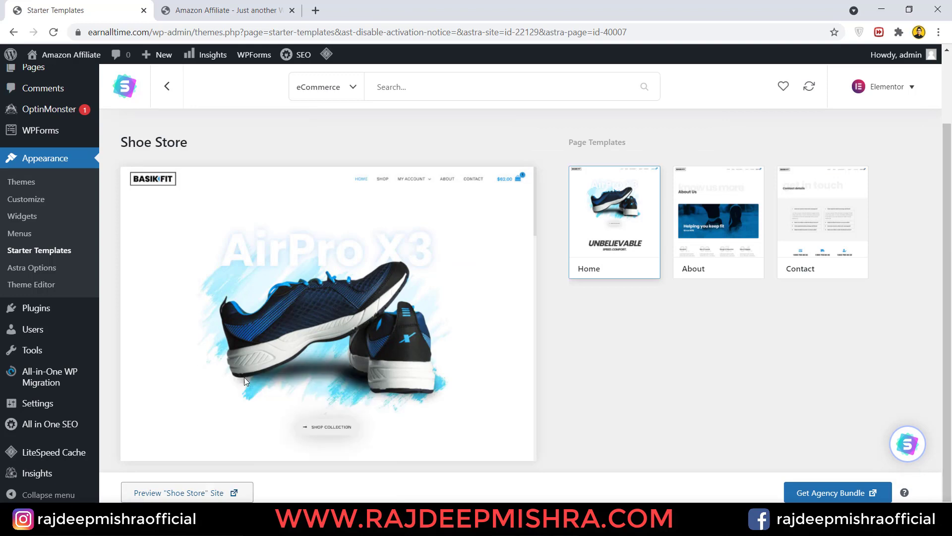
pyautogui.click(232, 12)
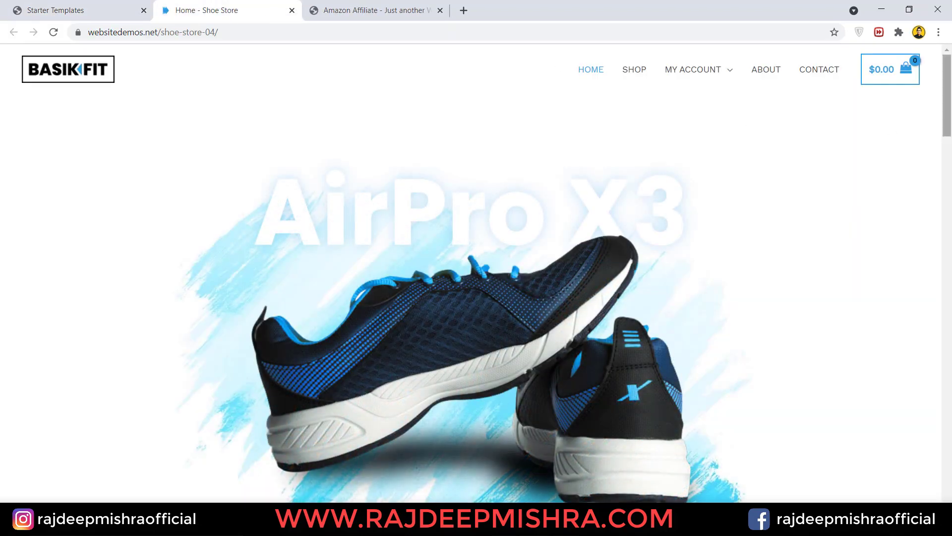
pyautogui.moveTo(947, 114); pyautogui.dragTo(951, 235)
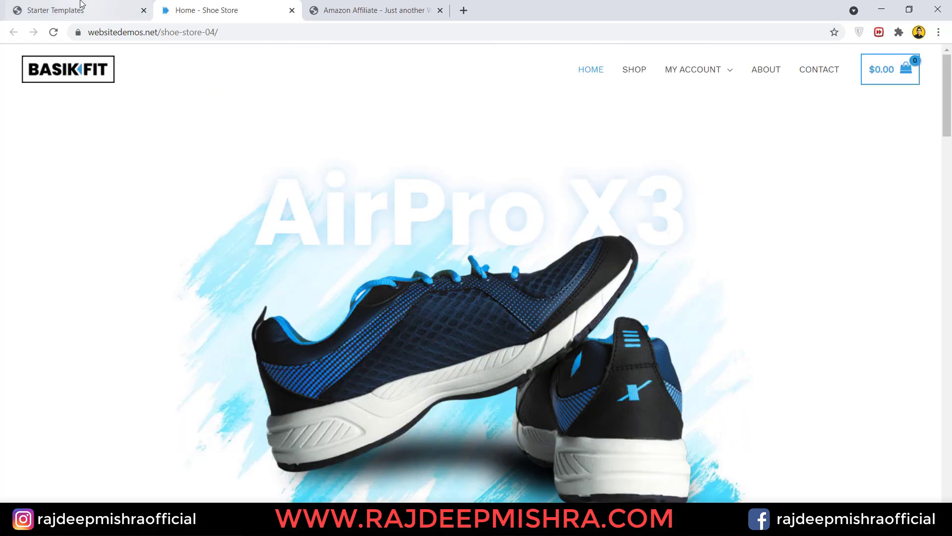
pyautogui.click(81, 6)
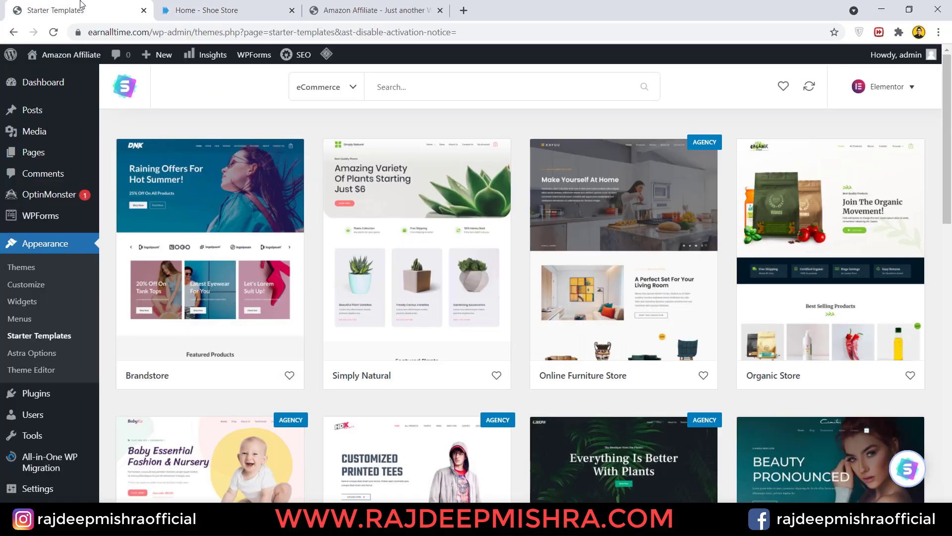
# - Open the Organic Store template's live demo in a new Chrome tab
pyautogui.click(838, 238)
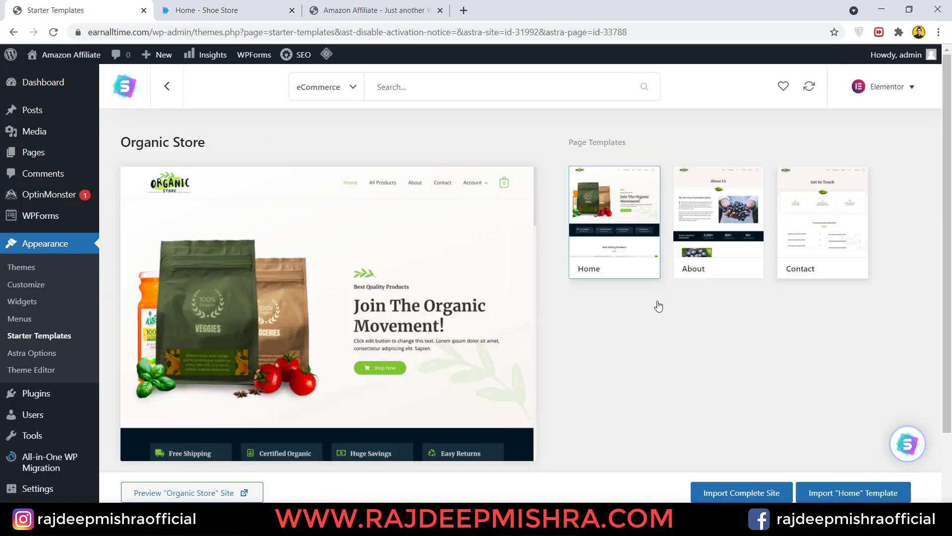
pyautogui.rightClick(227, 488)
pyautogui.click(290, 368)
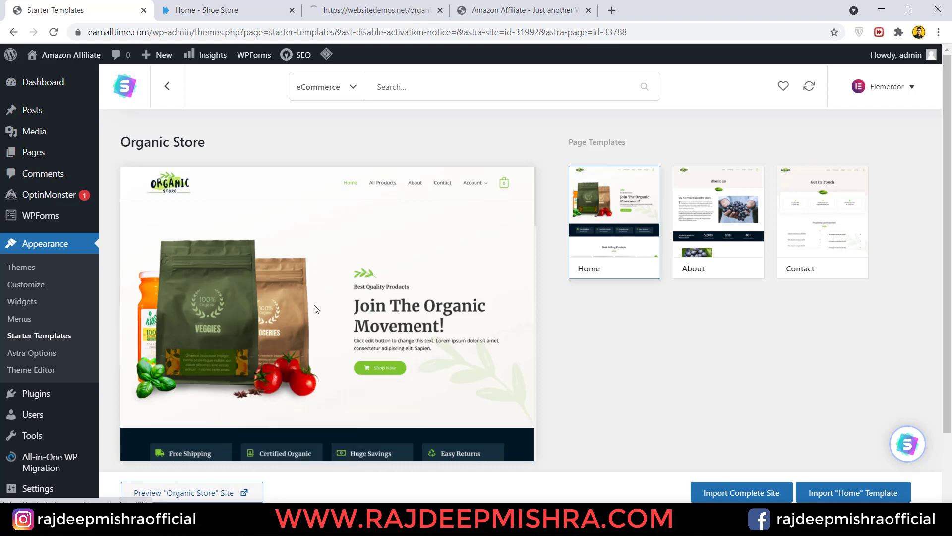
pyautogui.click(387, 10)
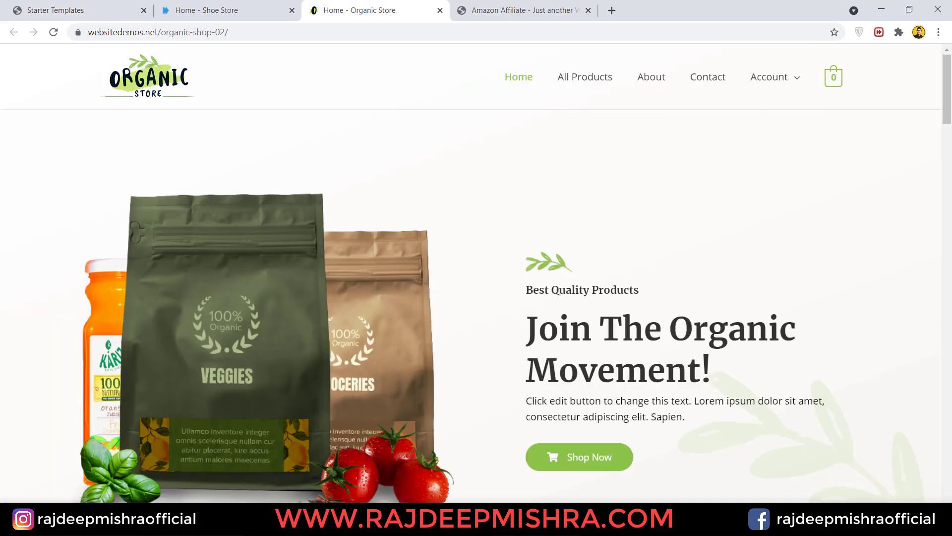
# - Scroll through the Organic Store demo site to look it over
pyautogui.moveTo(948, 111); pyautogui.dragTo(950, 376)
pyautogui.scroll(-12, 950, 375)
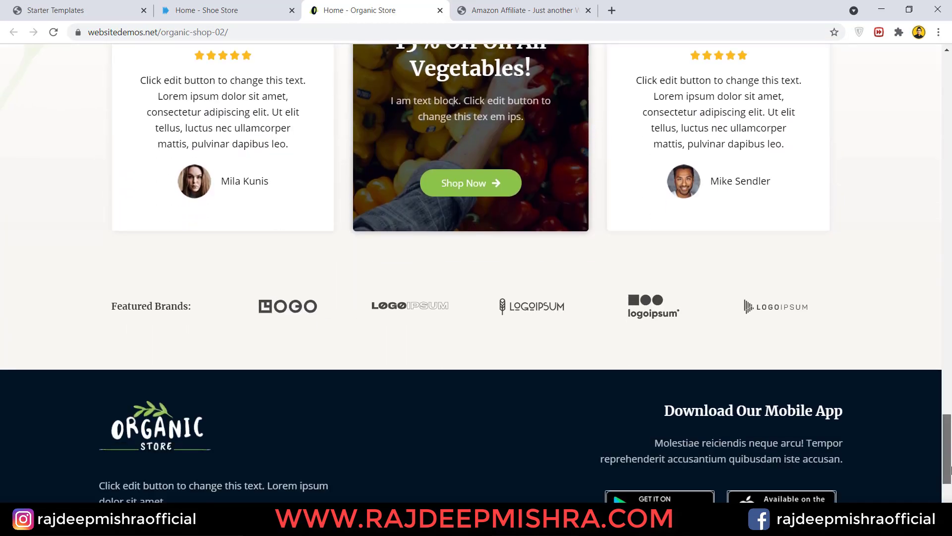
pyautogui.scroll(4, 951, 361)
pyautogui.scroll(15, 950, 360)
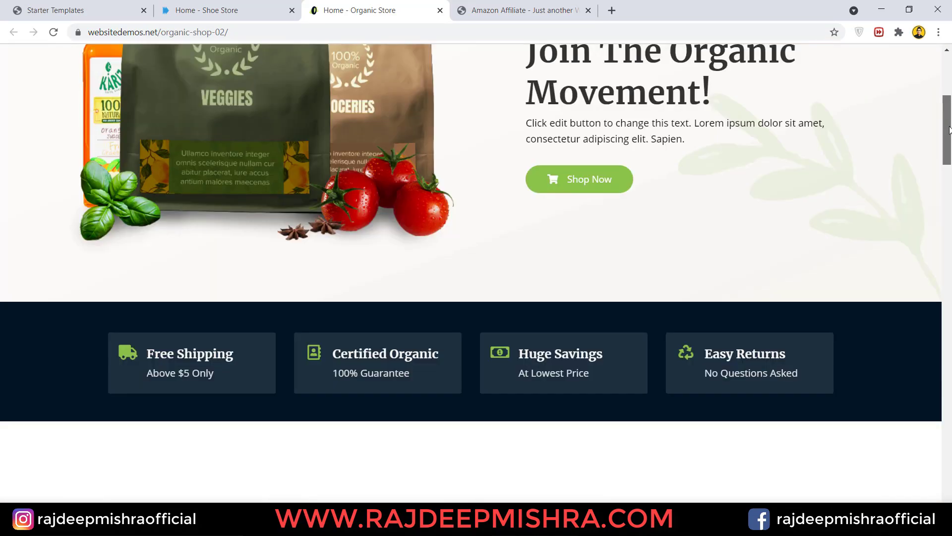
pyautogui.scroll(2, 949, 117)
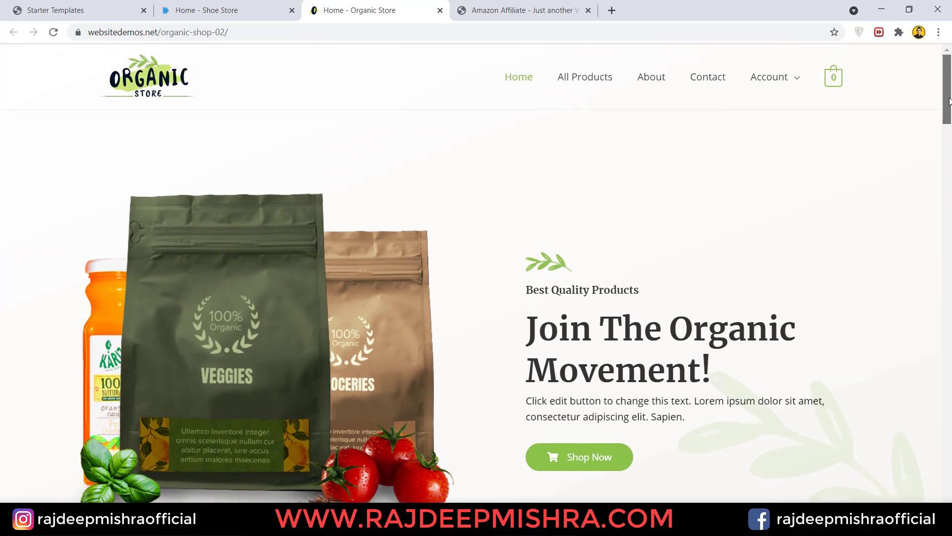
pyautogui.moveTo(950, 102); pyautogui.dragTo(951, 431)
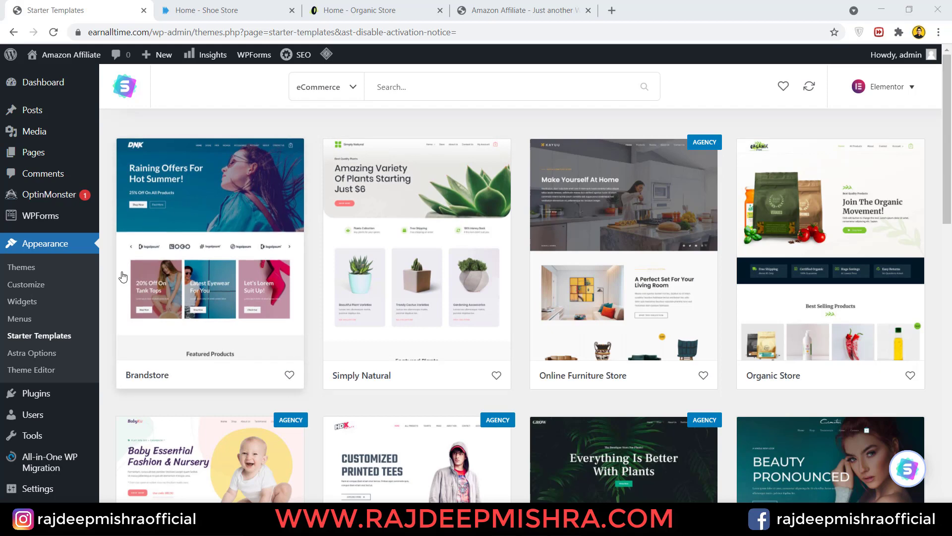
# - Open the Brandstore template and scroll its preview of the Home, About and Contact Us pages
pyautogui.click(224, 280)
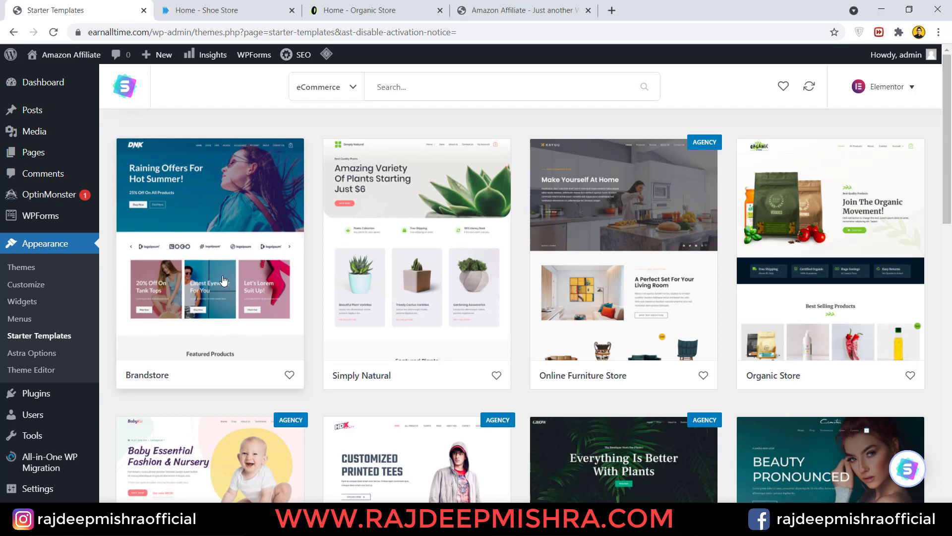
pyautogui.moveTo(947, 216); pyautogui.dragTo(947, 257)
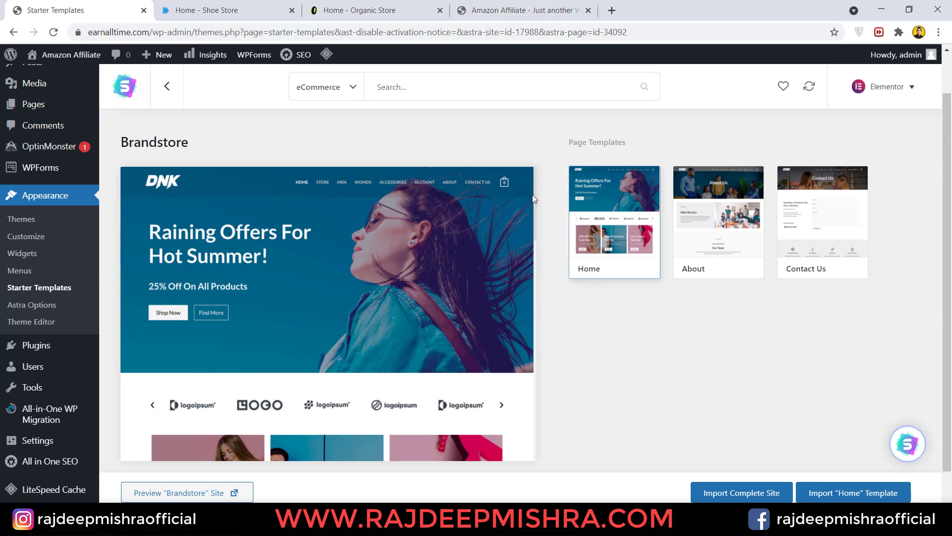
pyautogui.moveTo(536, 204); pyautogui.dragTo(535, 246)
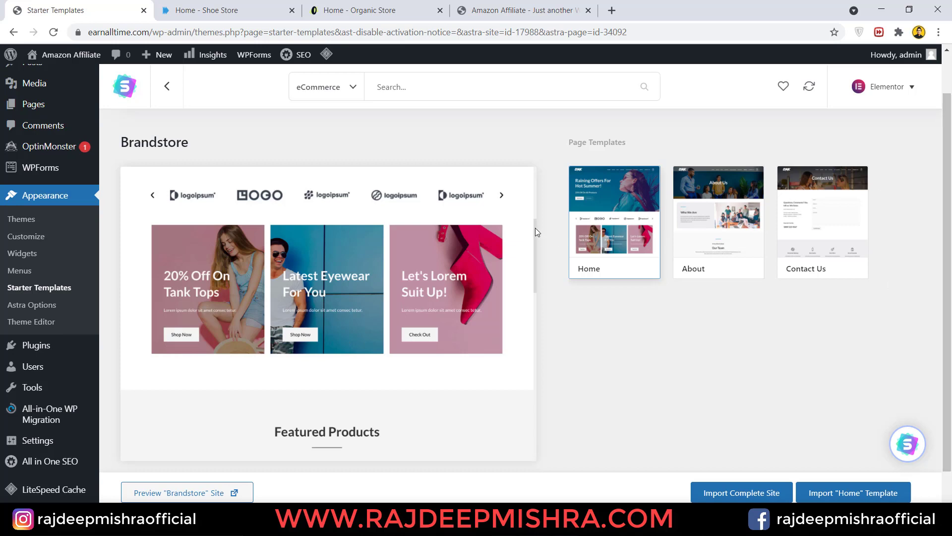
pyautogui.moveTo(535, 227); pyautogui.dragTo(537, 204)
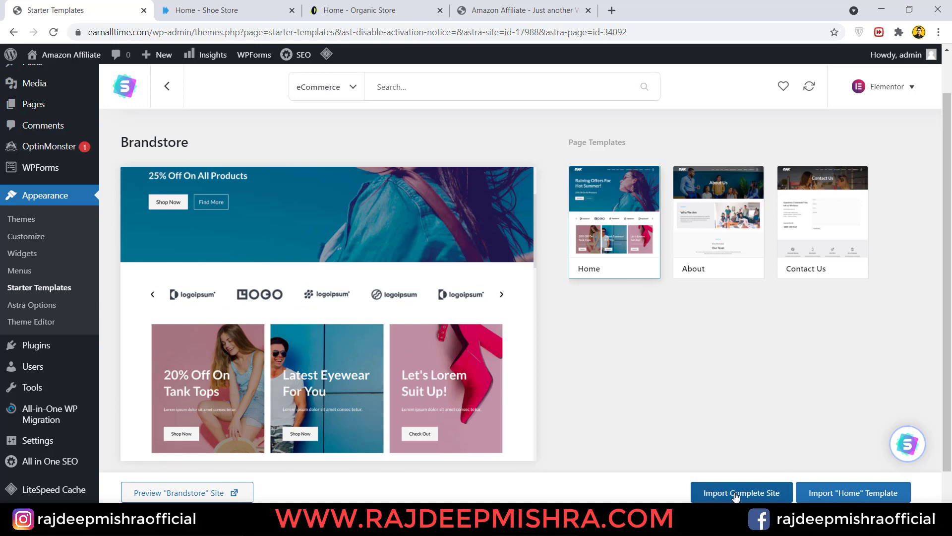
# - Import the complete Brandstore site, then view the resulting DNK storefront in a new tab
pyautogui.click(736, 494)
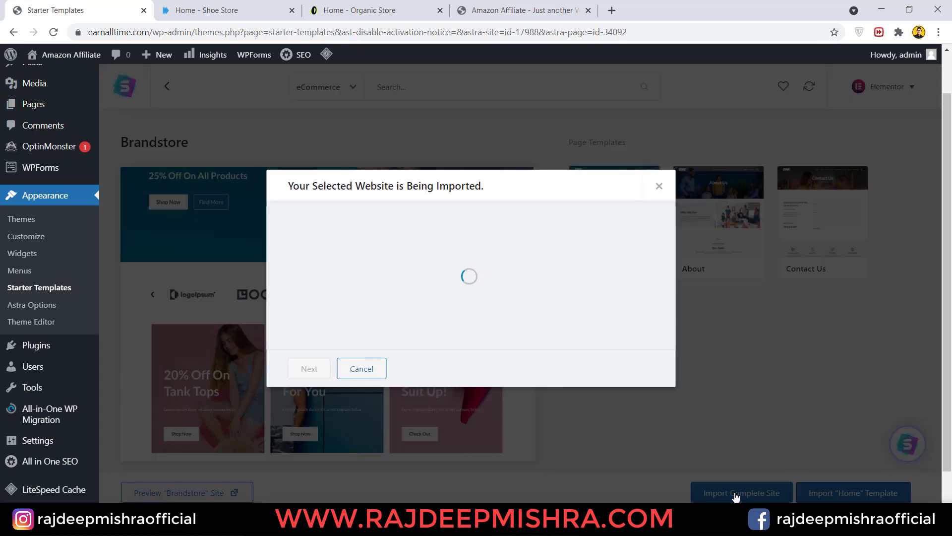
pyautogui.click(308, 369)
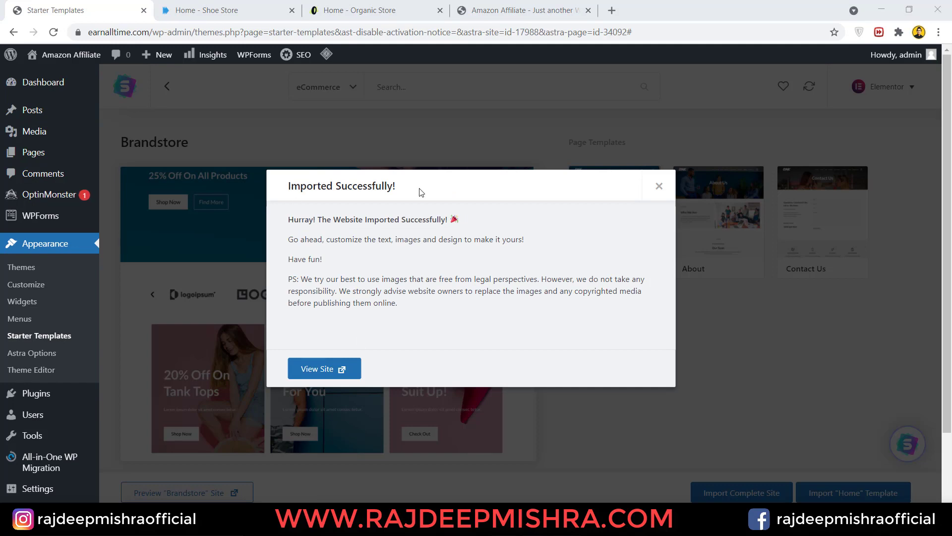
pyautogui.rightClick(331, 374)
pyautogui.click(357, 377)
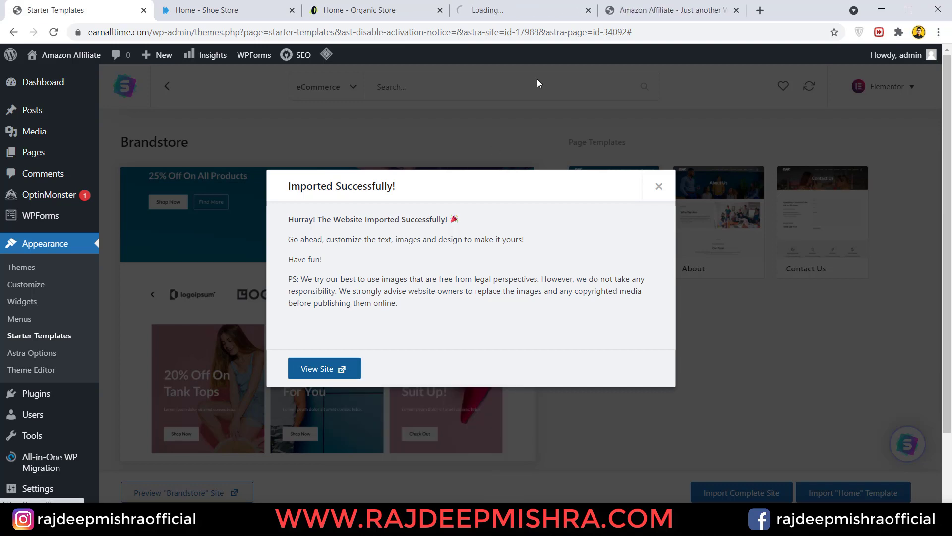
pyautogui.click(528, 6)
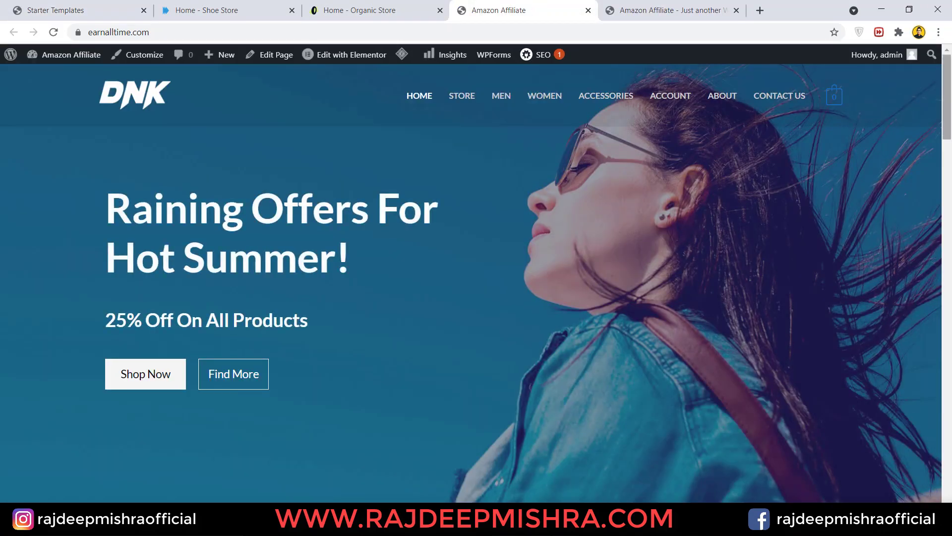
# - Scroll through the earnalltime.com DNK homepage, then go back to the Starter Templates tab
pyautogui.scroll(-5, 950, 201)
pyautogui.scroll(-20, 951, 200)
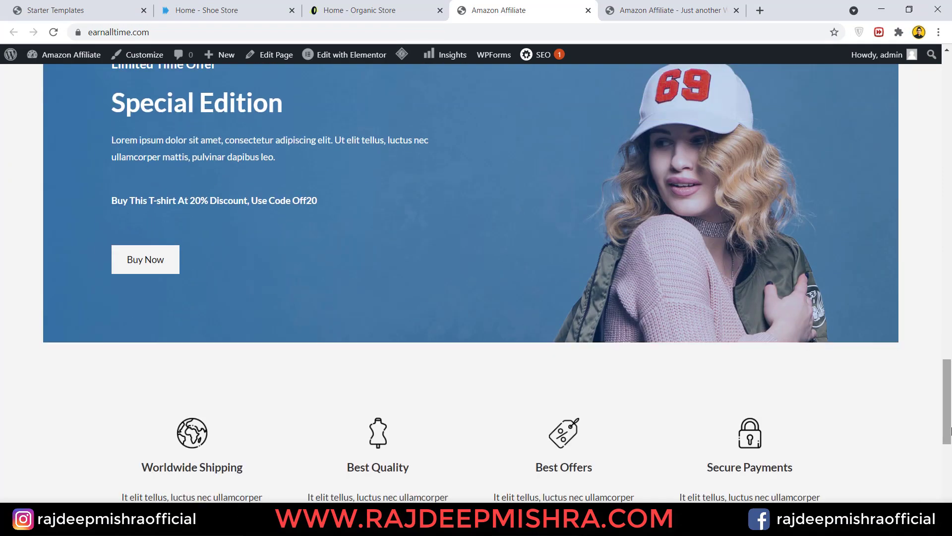
pyautogui.moveTo(951, 430); pyautogui.dragTo(950, 229)
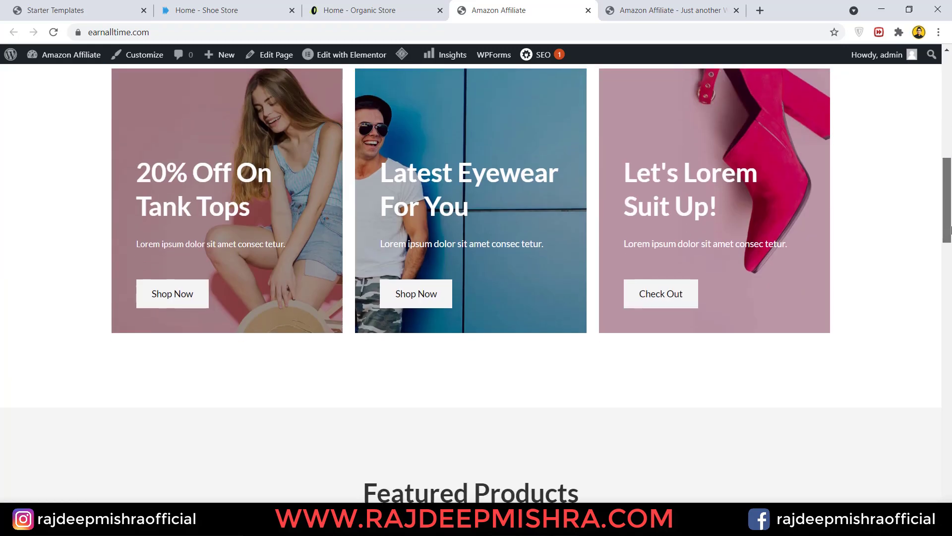
pyautogui.moveTo(950, 229); pyautogui.dragTo(950, 129)
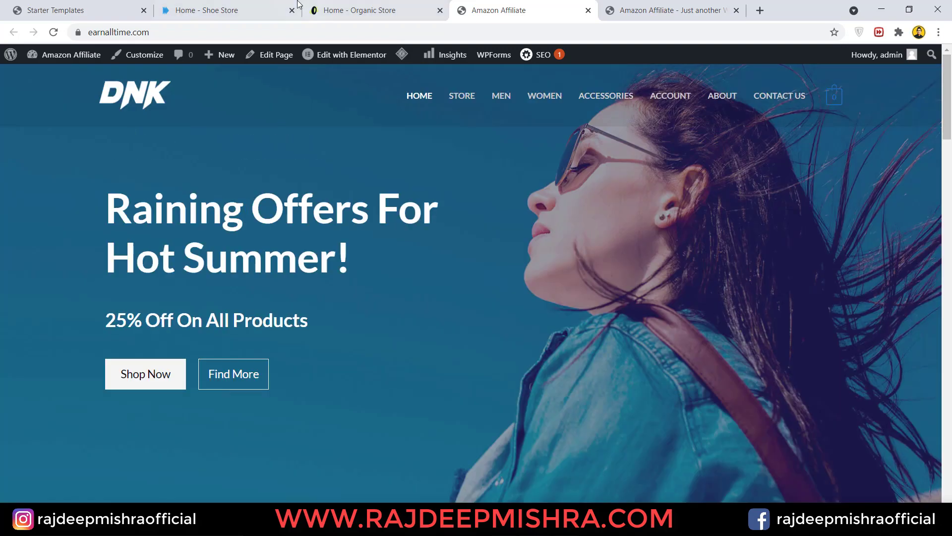
pyautogui.click(95, 6)
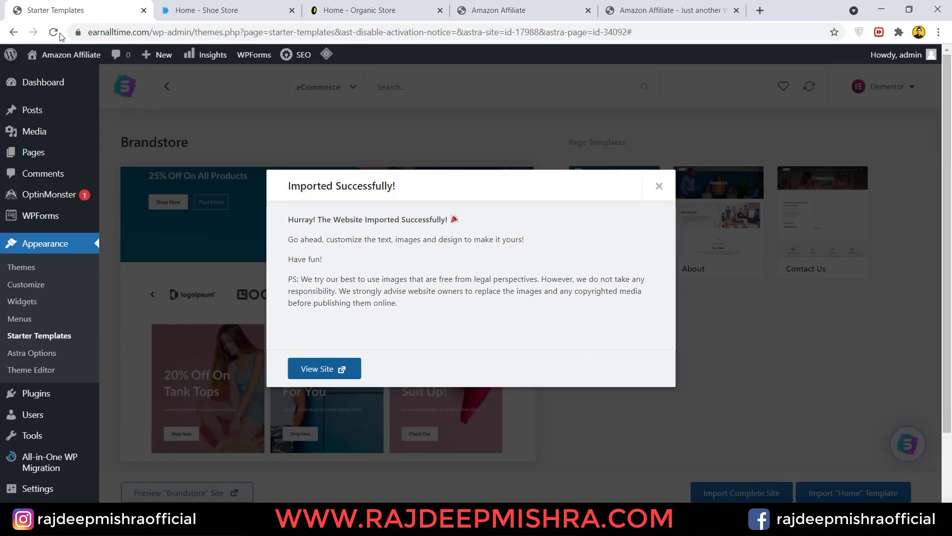
# - Dismiss the import success message and go to the installed themes list
pyautogui.click(660, 186)
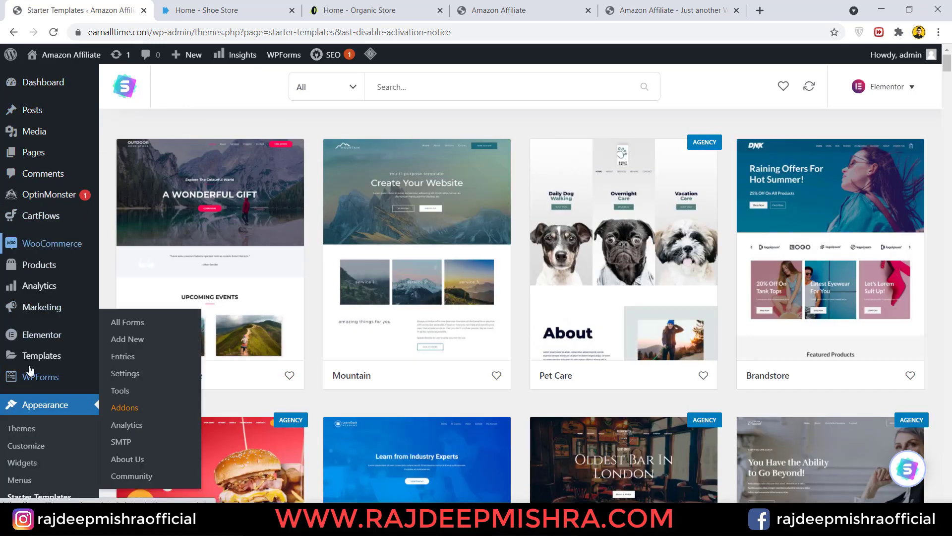
pyautogui.click(48, 426)
pyautogui.scroll(-5, 951, 254)
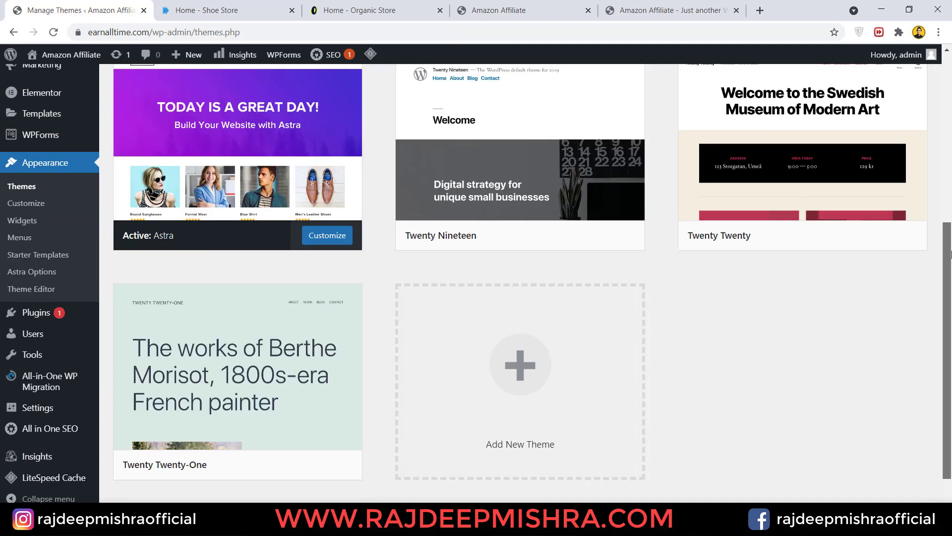
pyautogui.scroll(2, 951, 254)
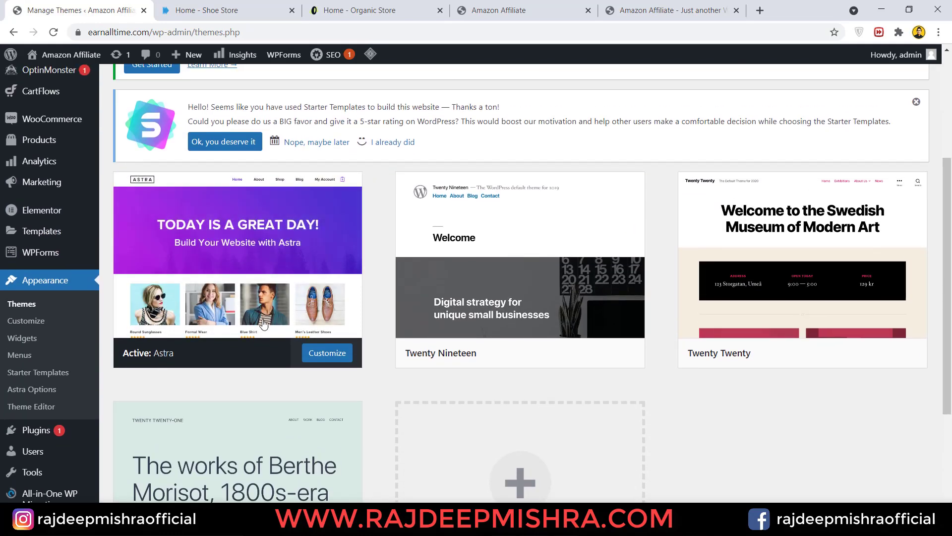
pyautogui.scroll(-2, 951, 230)
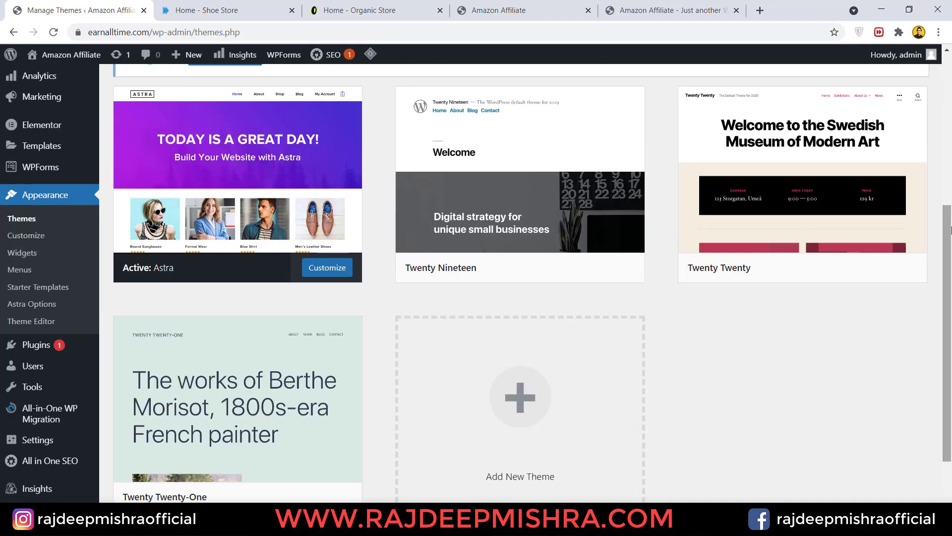
# - Delete the Twenty Nineteen theme
pyautogui.moveTo(623, 215)
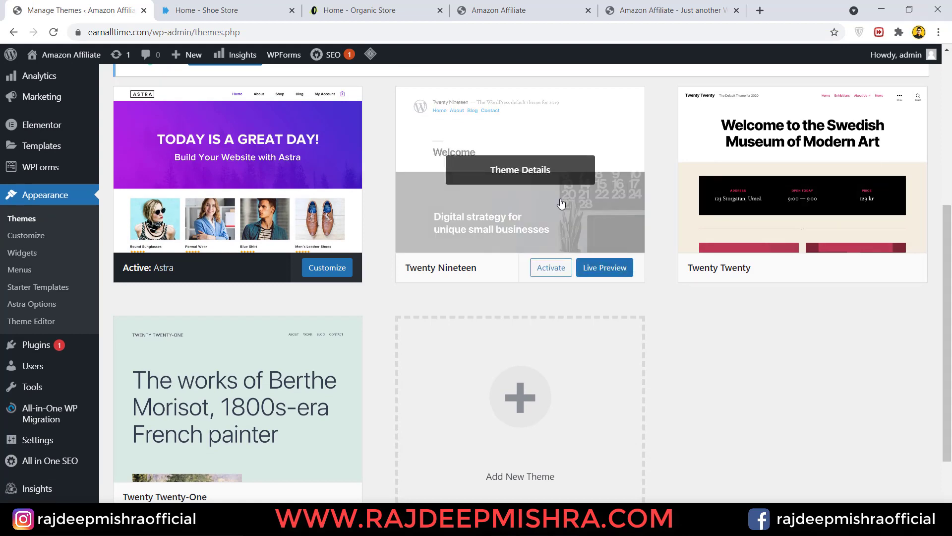
pyautogui.click(579, 221)
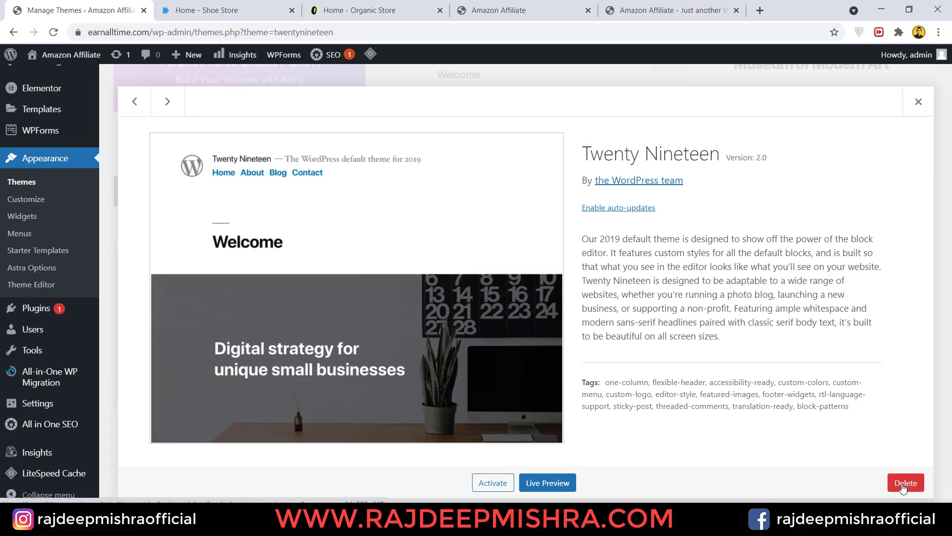
pyautogui.click(904, 488)
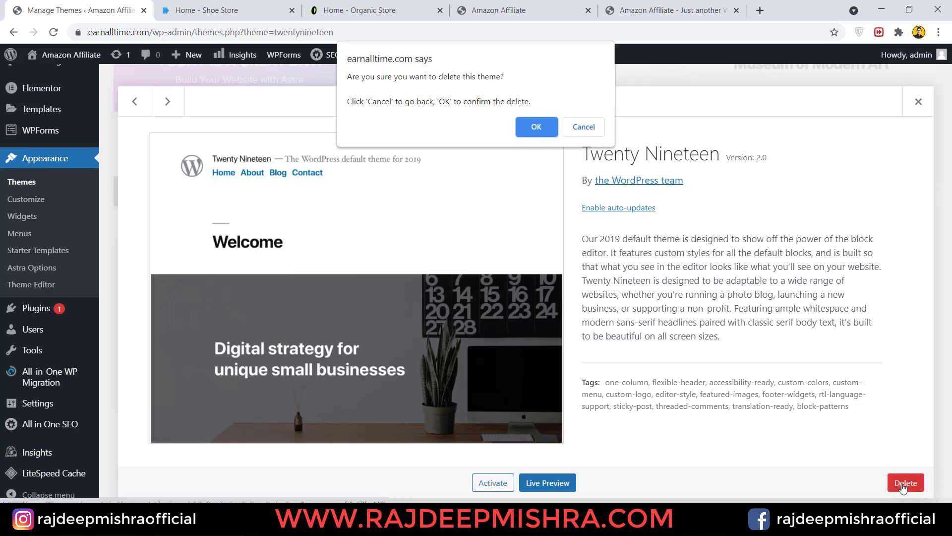
pyautogui.click(537, 128)
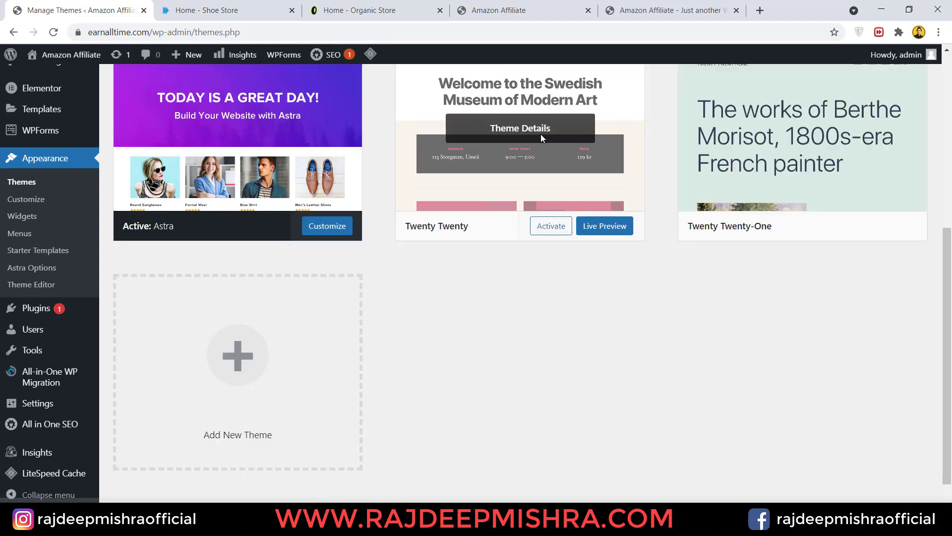
# - Delete the Twenty Twenty and Twenty Twenty-One themes, then go to All Products
pyautogui.click(532, 191)
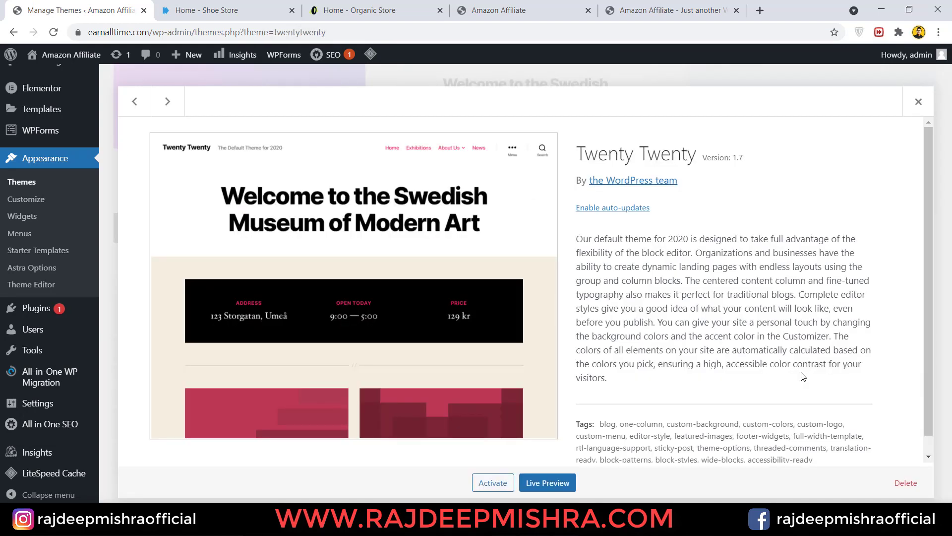
pyautogui.click(914, 488)
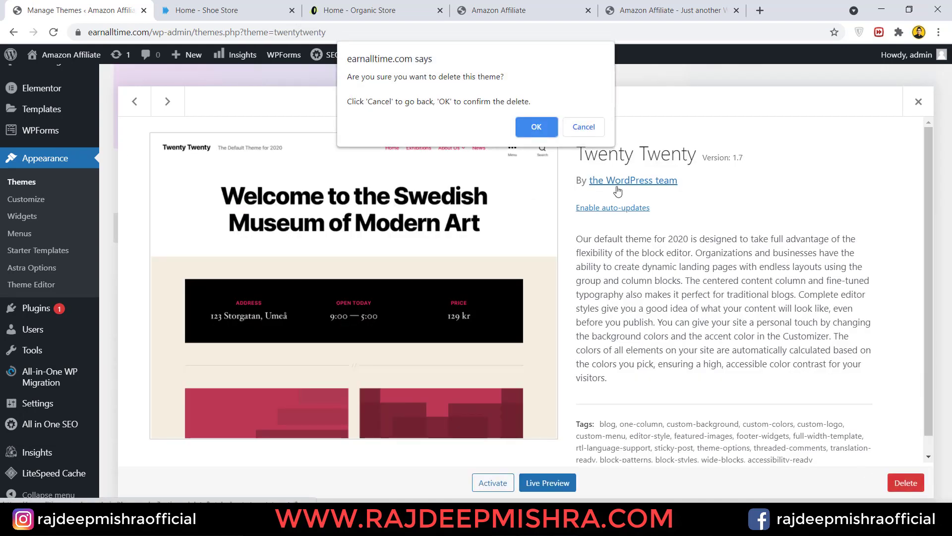
pyautogui.click(537, 130)
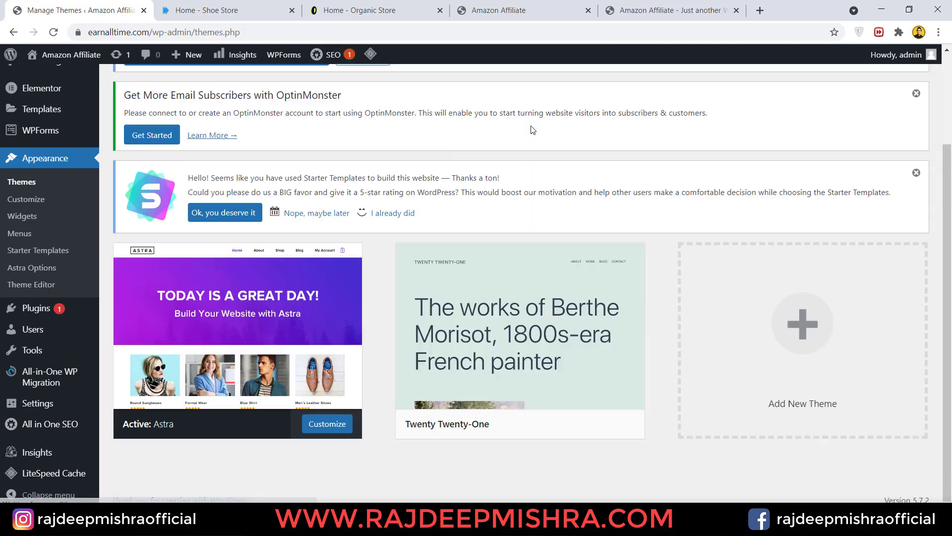
pyautogui.click(598, 338)
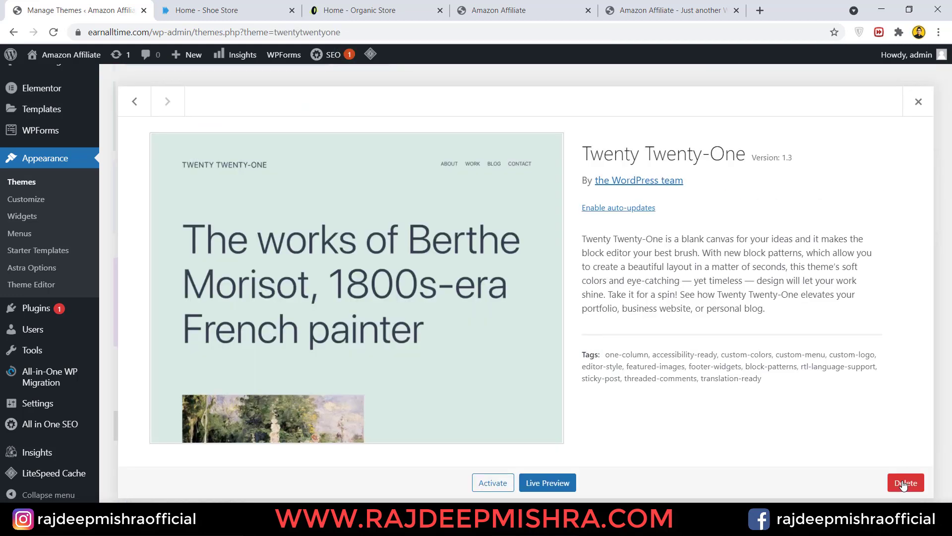
pyautogui.click(904, 484)
pyautogui.click(537, 126)
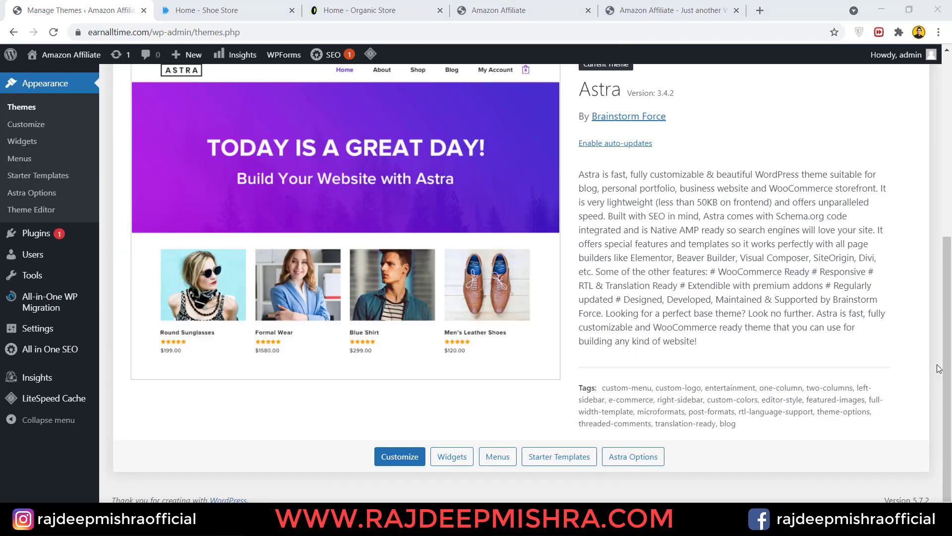
pyautogui.scroll(6, 99, 271)
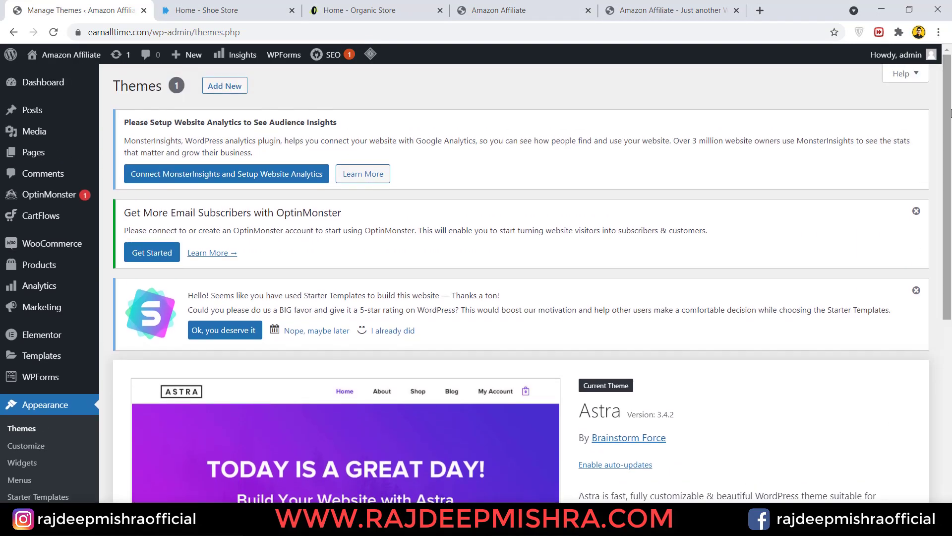
pyautogui.click(33, 268)
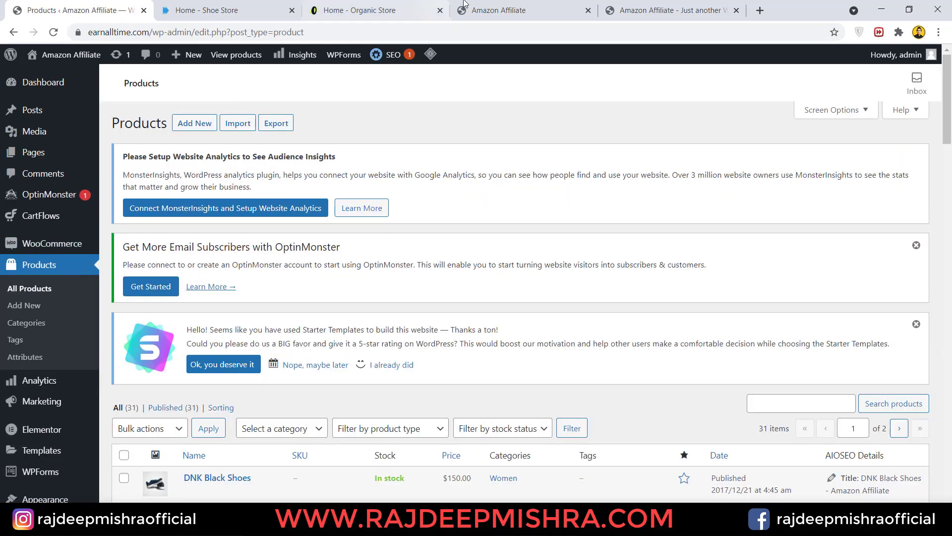
# - Browse the demo products on the live storefront's Store page
pyautogui.click(500, 6)
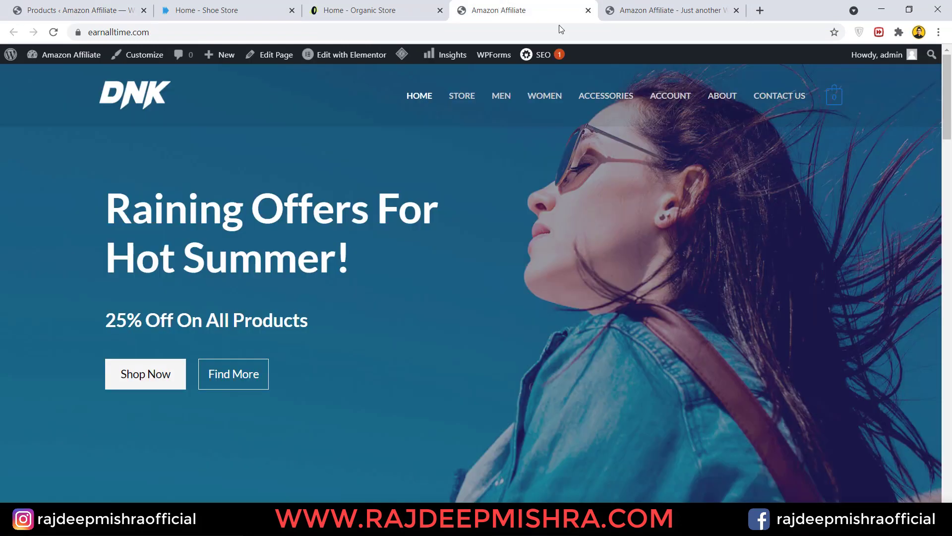
pyautogui.moveTo(944, 84)
pyautogui.mouseDown()
pyautogui.moveTo(945, 242)
pyautogui.moveTo(939, 82)
pyautogui.mouseUp()
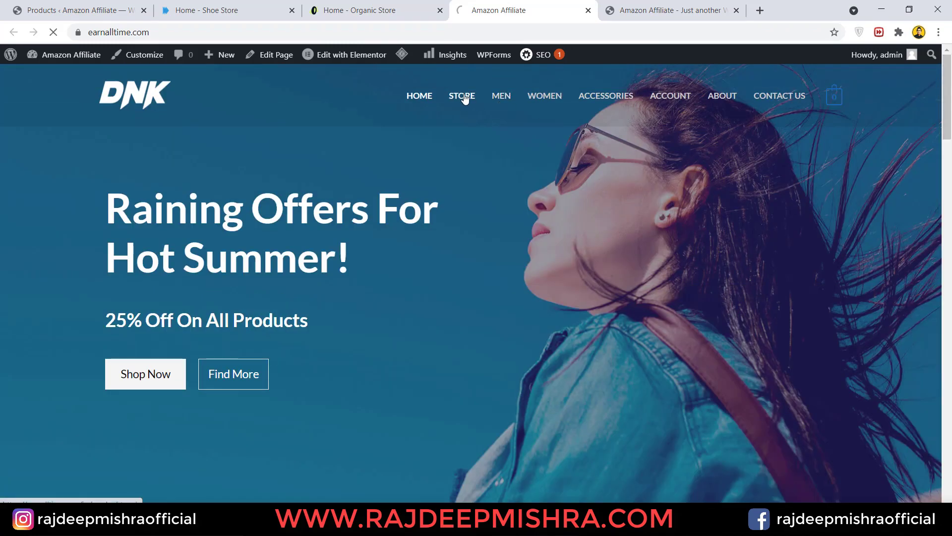
pyautogui.scroll(-6, 461, 97)
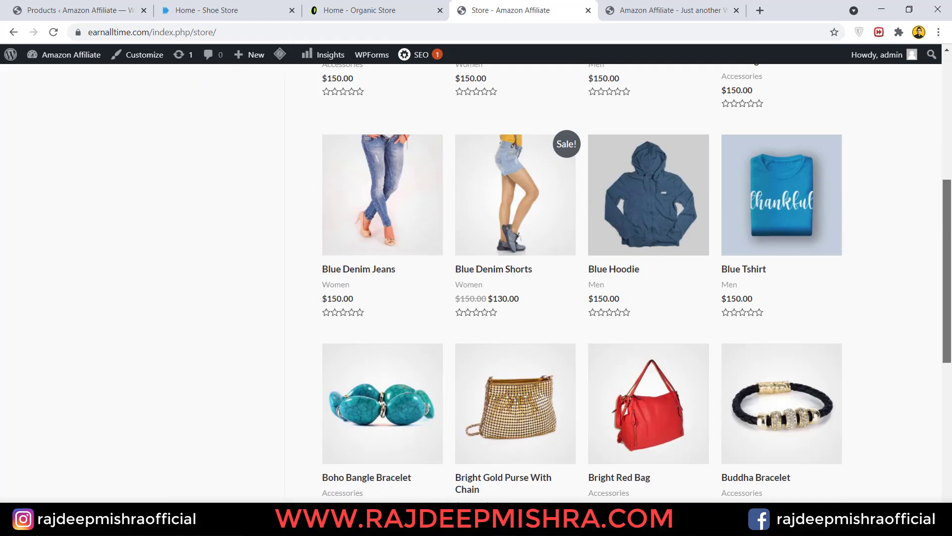
pyautogui.scroll(-6, 477, 282)
pyautogui.scroll(15, 476, 283)
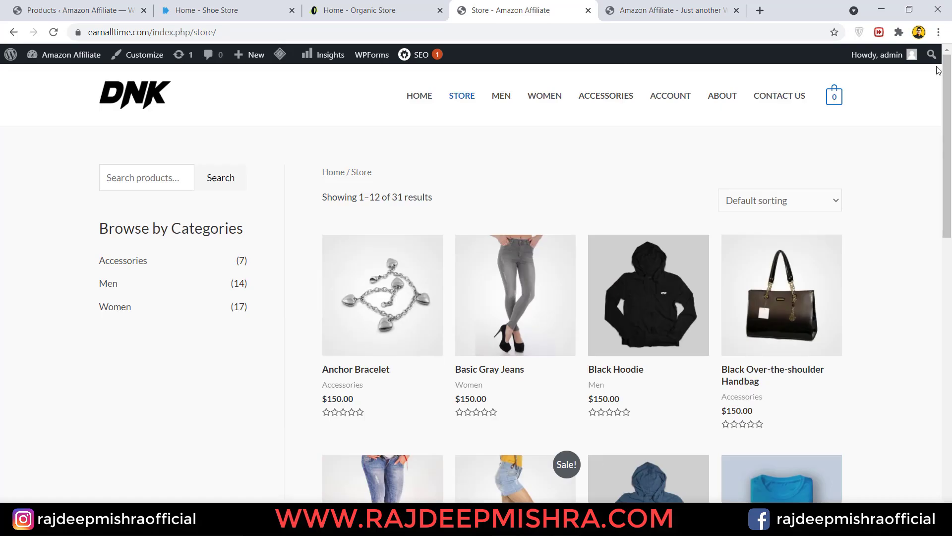
# - Return to the admin Products list and scroll through the 31 imported products
pyautogui.click(127, 4)
pyautogui.moveTo(948, 113); pyautogui.dragTo(951, 248)
pyautogui.scroll(10, 365, 227)
pyautogui.scroll(-2, 364, 228)
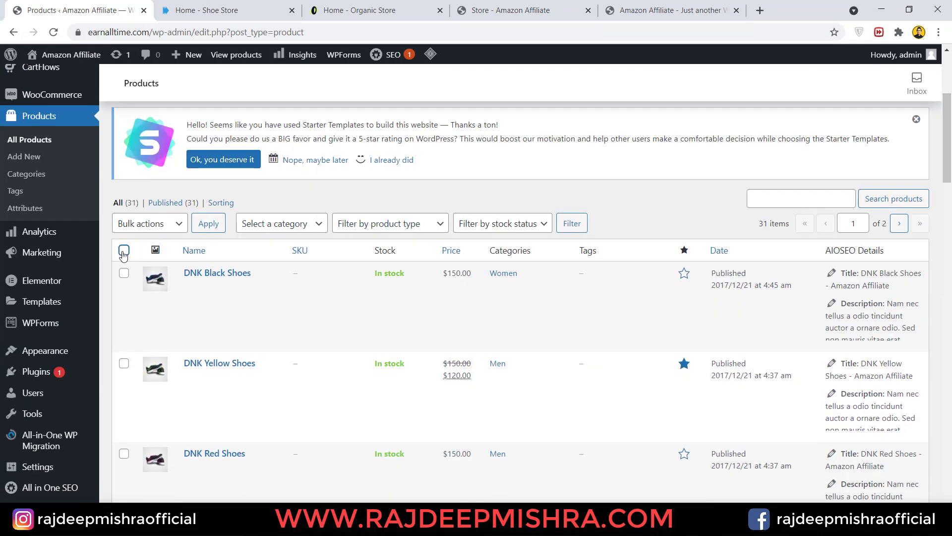
# - Move all the selected demo products to the Trash with the bulk action
pyautogui.click(177, 226)
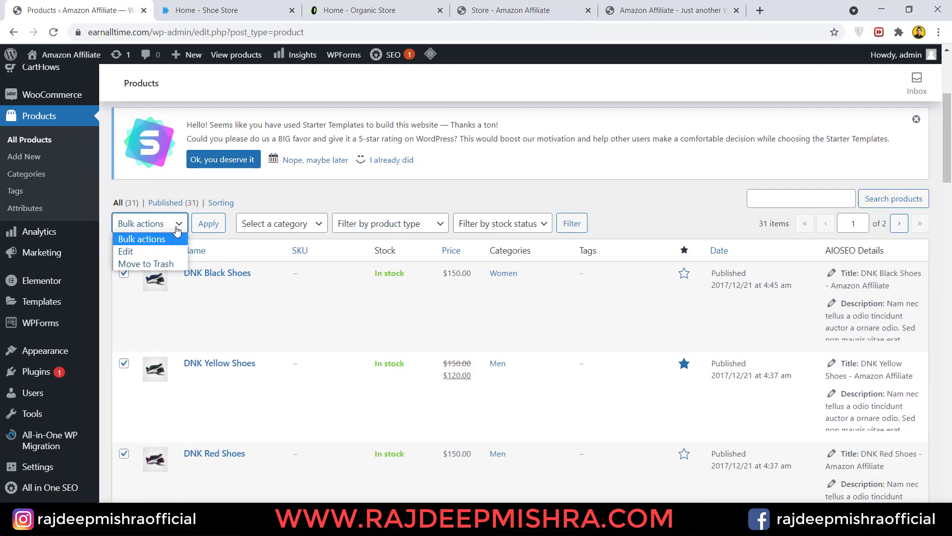
pyautogui.click(151, 264)
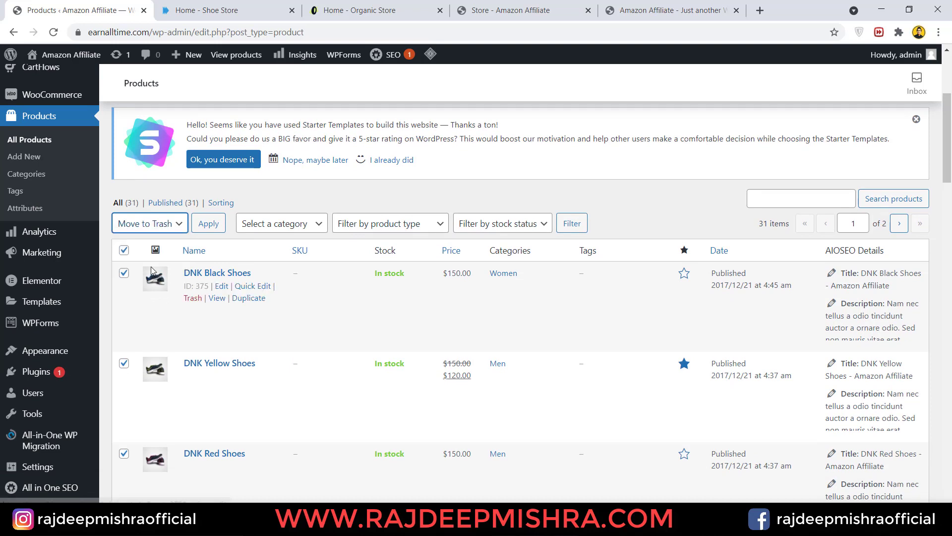
pyautogui.click(217, 227)
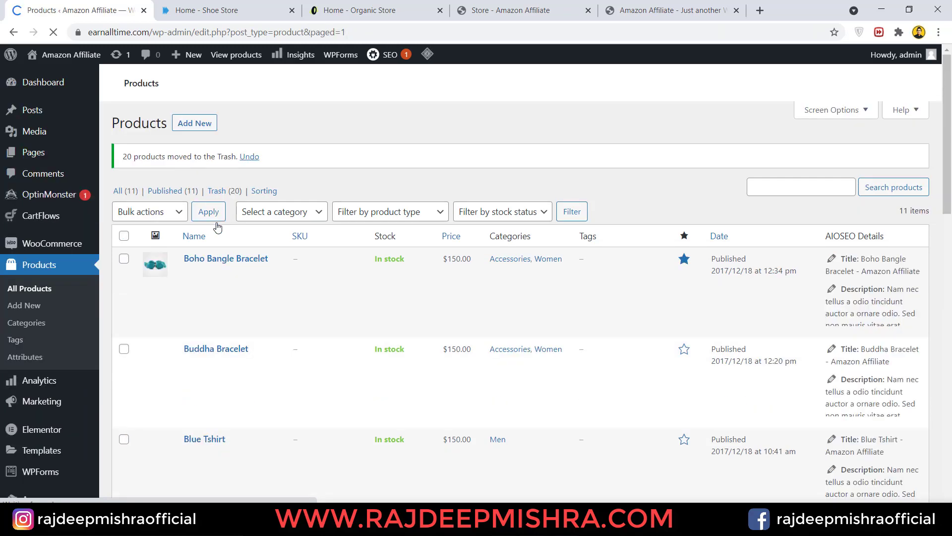
pyautogui.scroll(-5, 613, 266)
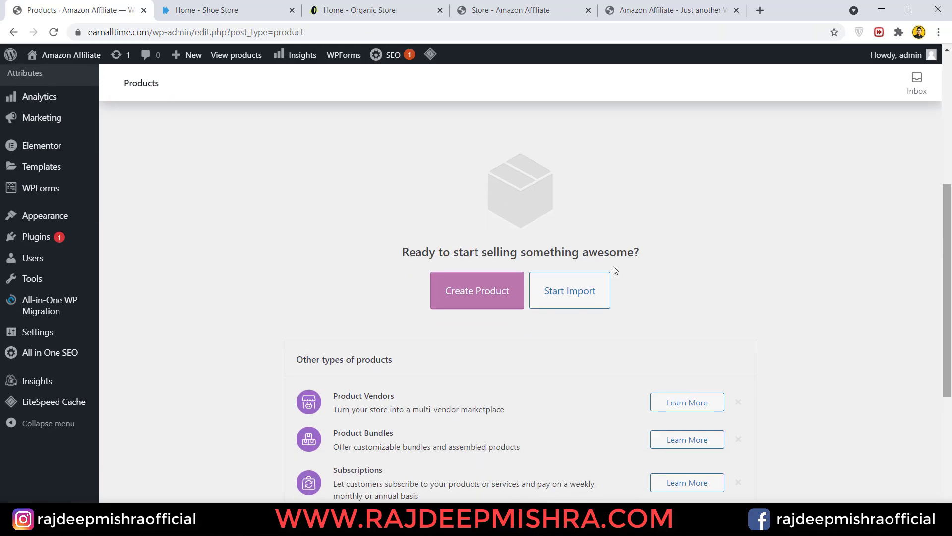
# - Start a new product, dismiss the product name tour tip, and open Amazon in a new tab
pyautogui.click(469, 303)
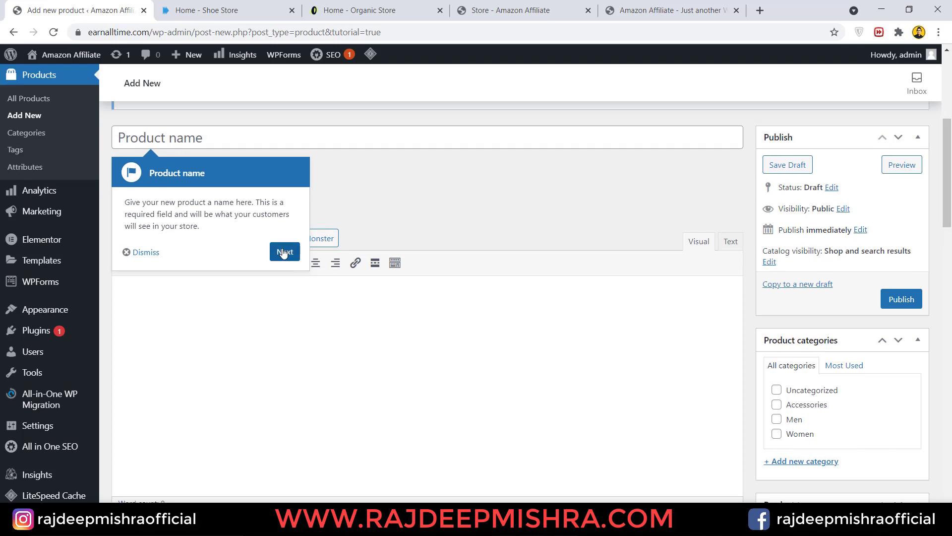
pyautogui.click(142, 254)
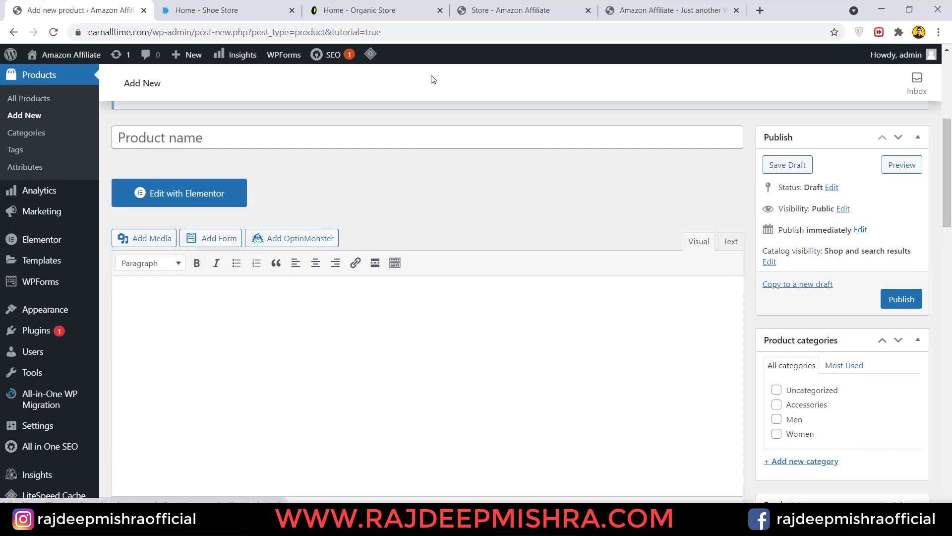
pyautogui.click(759, 10)
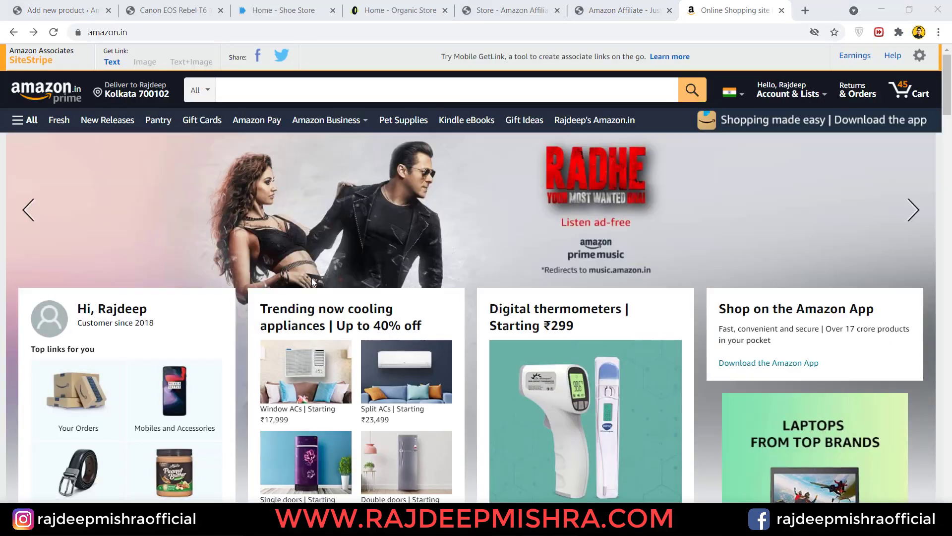
# - Search Amazon.in for 'tshirt'
pyautogui.click(346, 94)
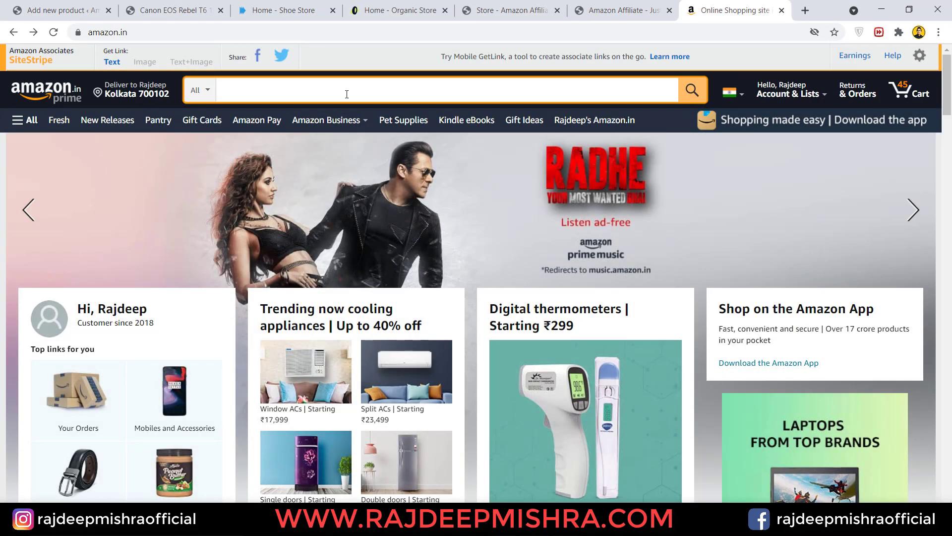
pyautogui.write('tshirt')
pyautogui.press('Return')
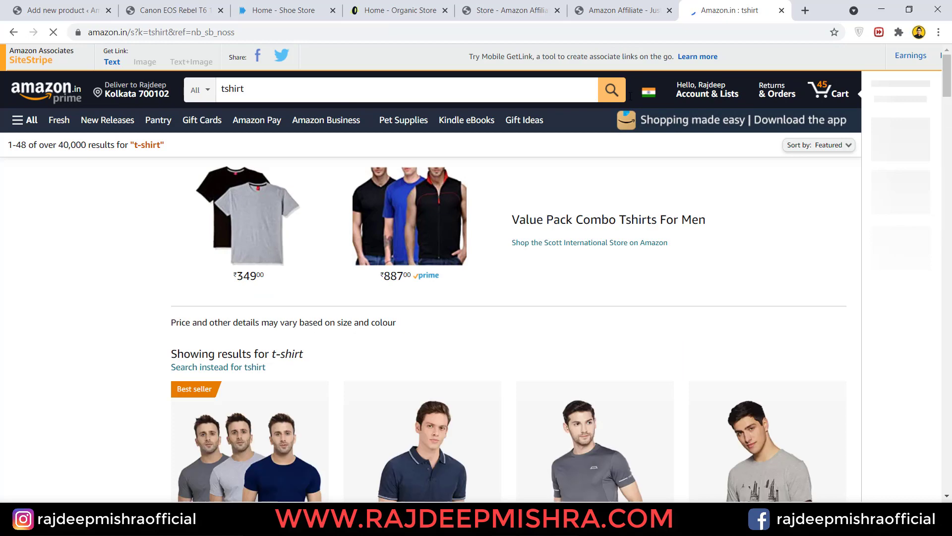
pyautogui.moveTo(947, 79); pyautogui.dragTo(949, 113)
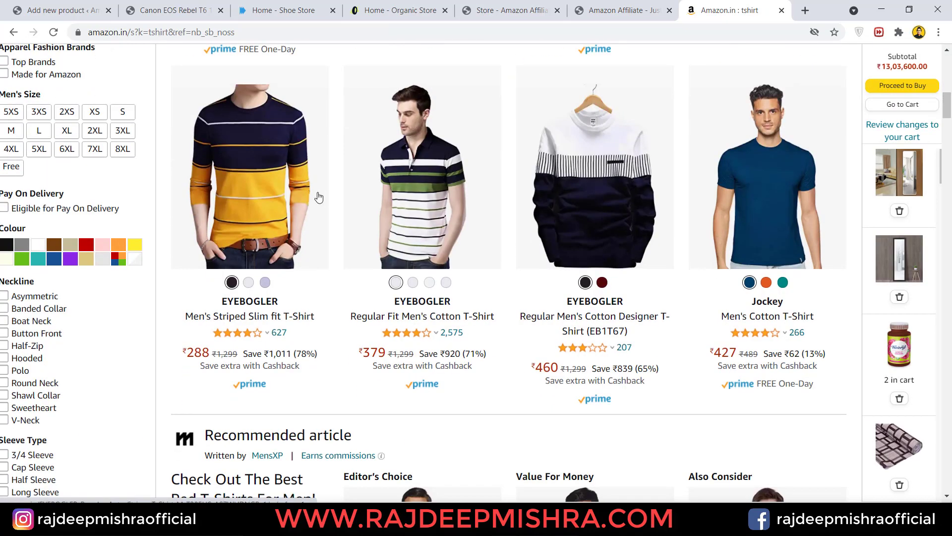
# - Open the EYEBOGLER Regular Fit T-shirt page and generate its SiteStripe short link
pyautogui.click(433, 176)
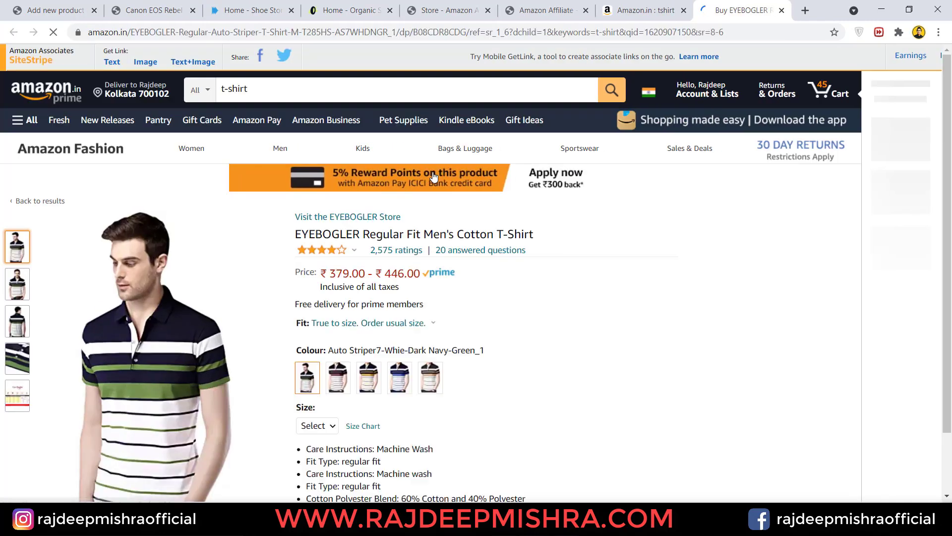
pyautogui.click(112, 63)
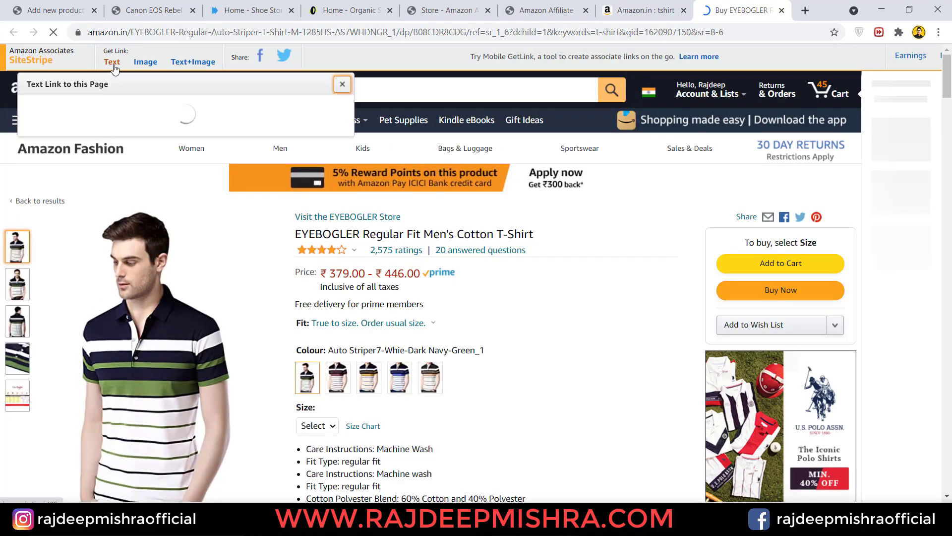
pyautogui.click(342, 84)
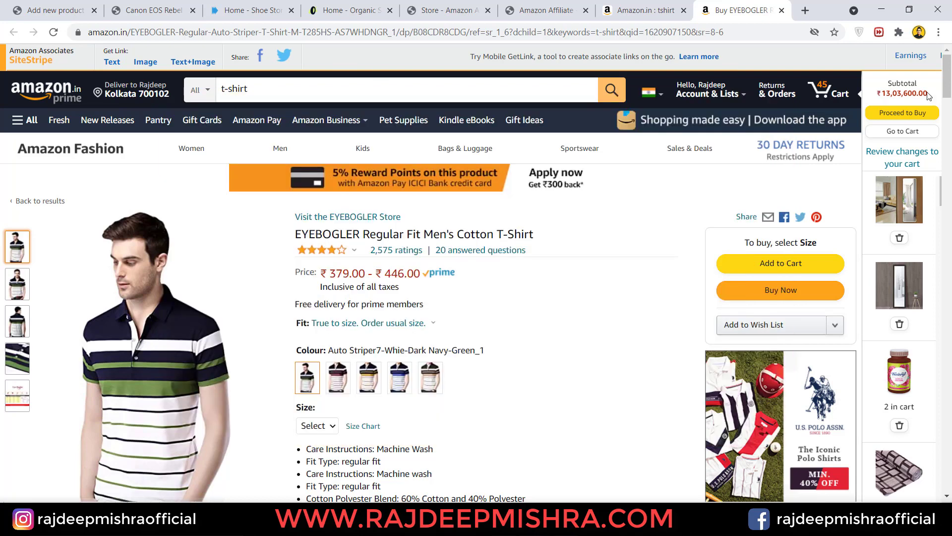
# - Save the enlarged EYEBOGLER shirt image to disk
pyautogui.scroll(-2, 947, 79)
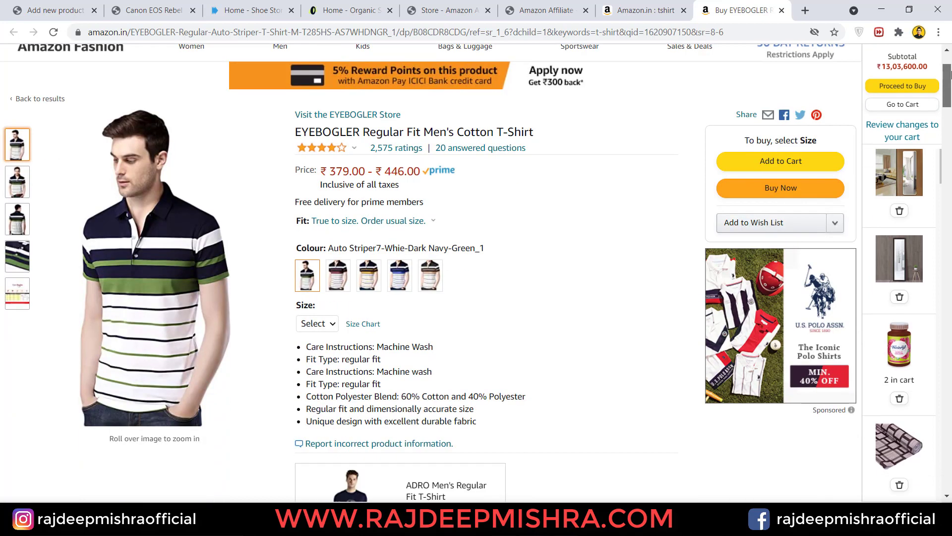
pyautogui.click(194, 248)
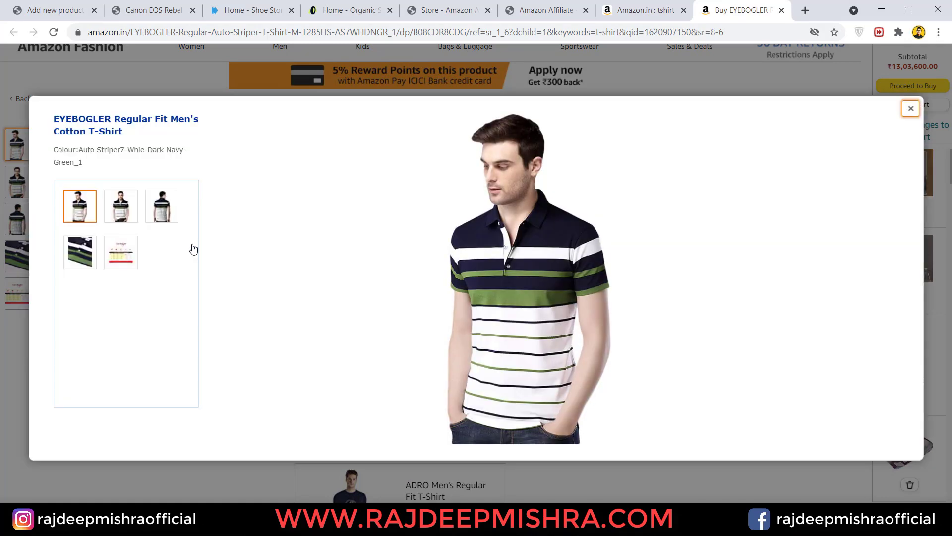
pyautogui.rightClick(531, 246)
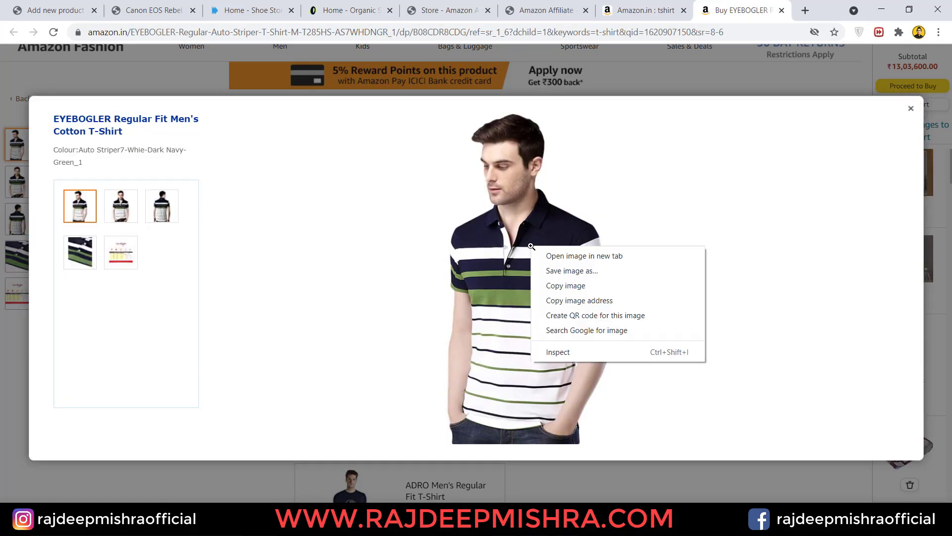
pyautogui.click(574, 270)
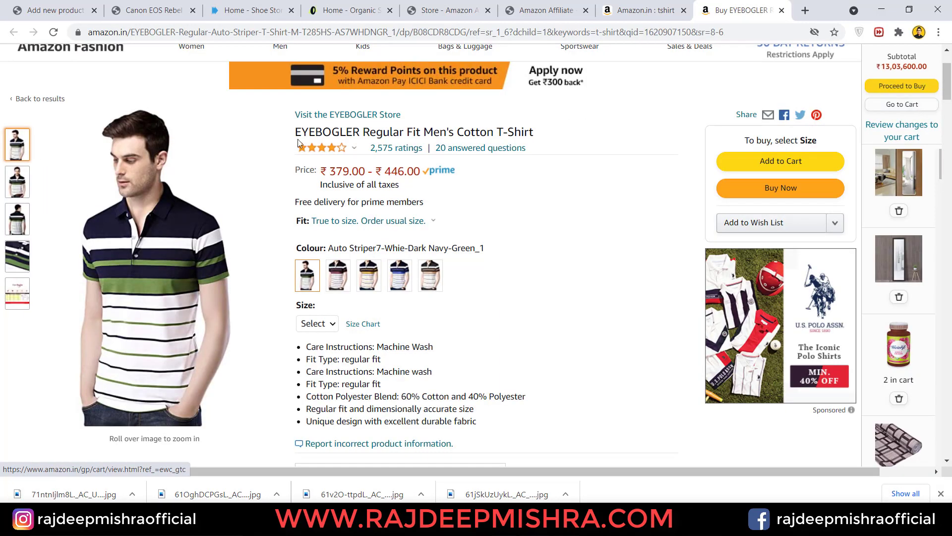
# - Select the full product title and return to the WordPress Add new product tab
pyautogui.moveTo(312, 133); pyautogui.dragTo(536, 140)
pyautogui.hotkey('ctrl', 'c')
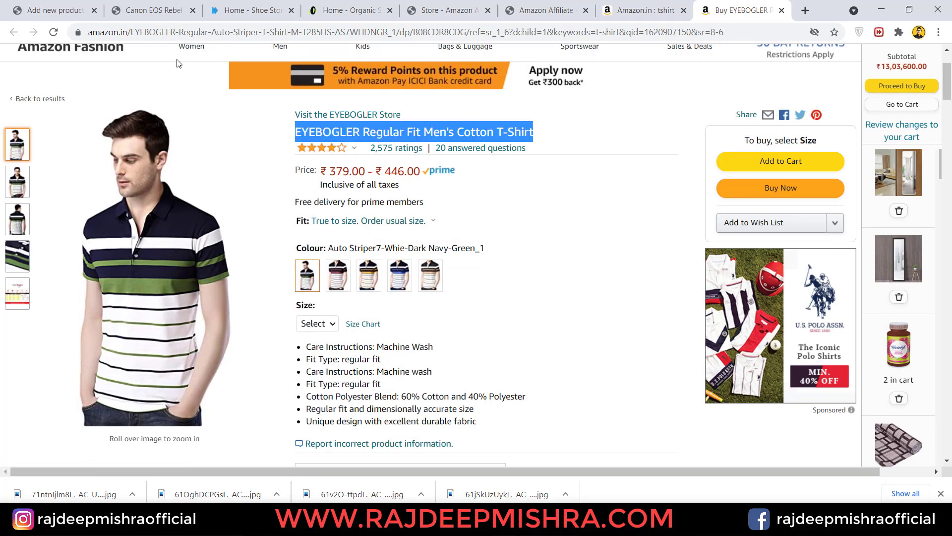
pyautogui.click(164, 10)
pyautogui.click(64, 5)
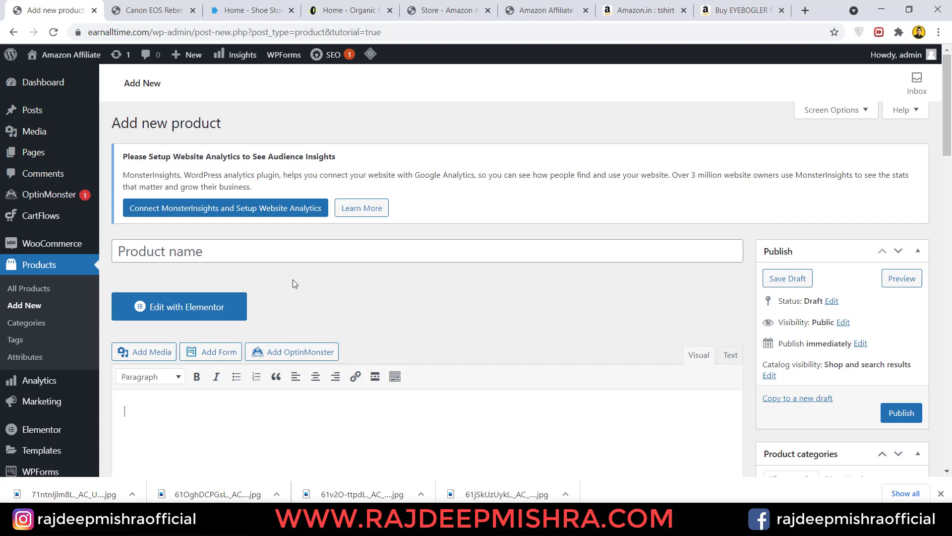
# - Paste the EYEBOGLER T-shirt title into the Product name field
pyautogui.click(183, 250)
pyautogui.hotkey('ctrl', 'v')
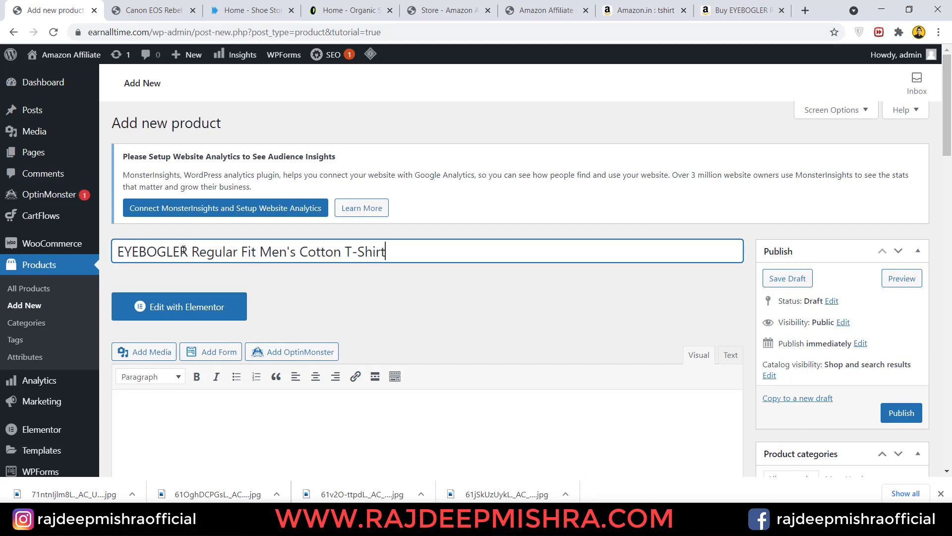
pyautogui.click(184, 413)
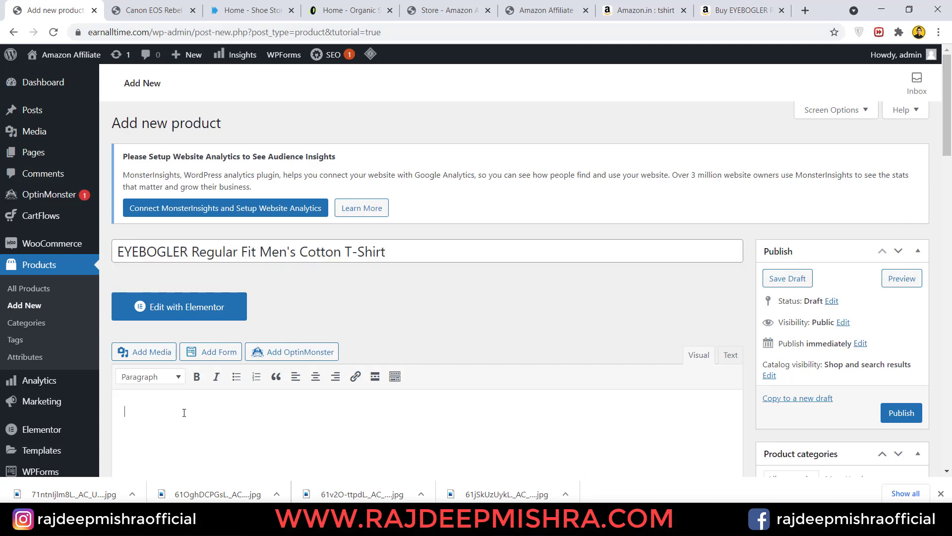
# - Paste the Amazon feature bullets into the short description and open the gallery image picker
pyautogui.click(739, 6)
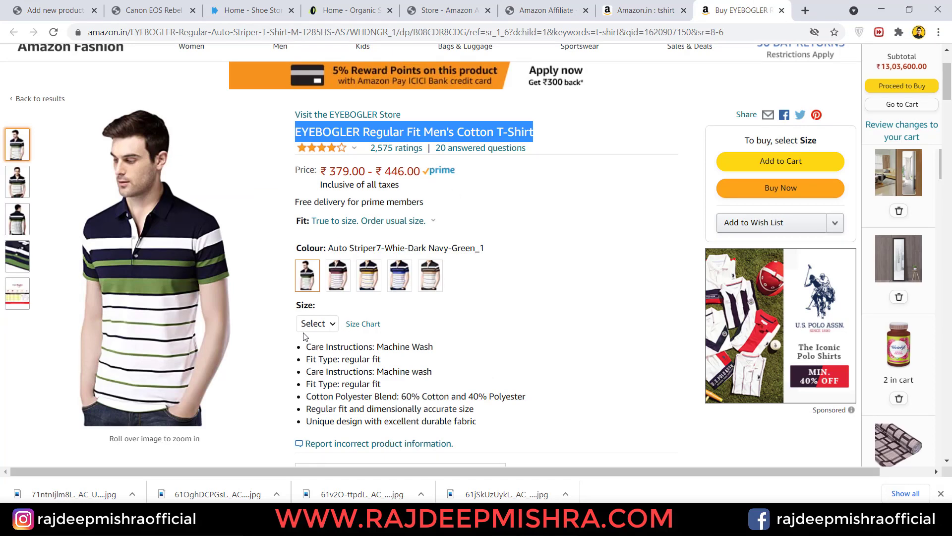
pyautogui.moveTo(307, 347); pyautogui.dragTo(506, 421)
pyautogui.hotkey('ctrl', 'c')
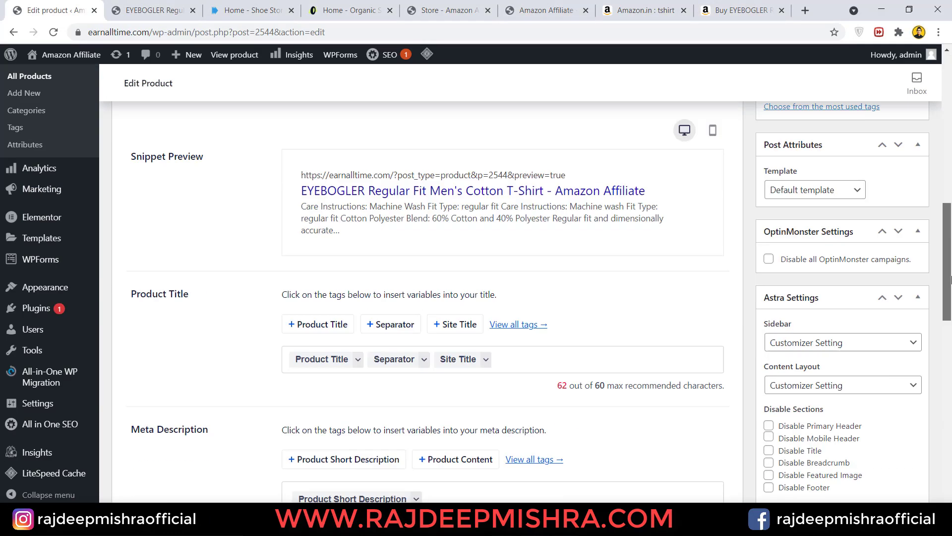
pyautogui.scroll(-10, 285, 389)
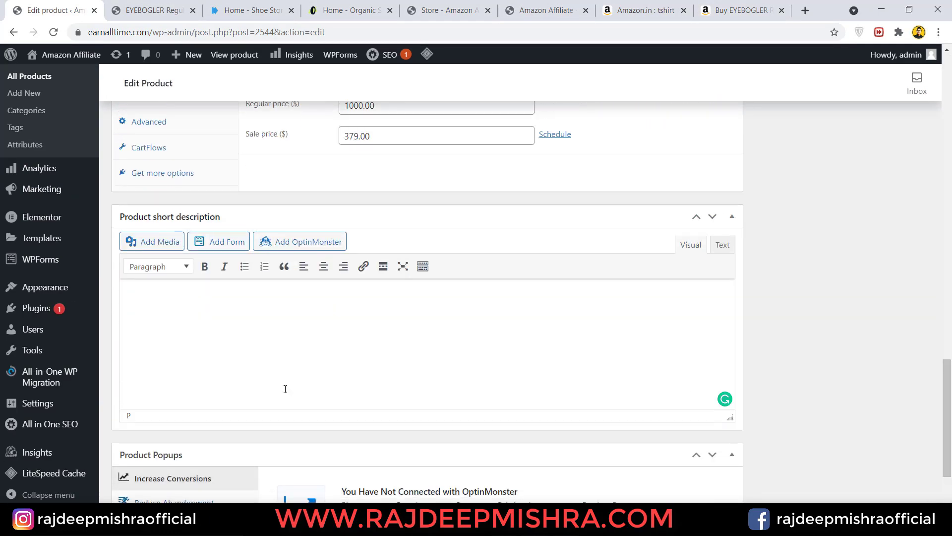
pyautogui.hotkey('ctrl', 'v')
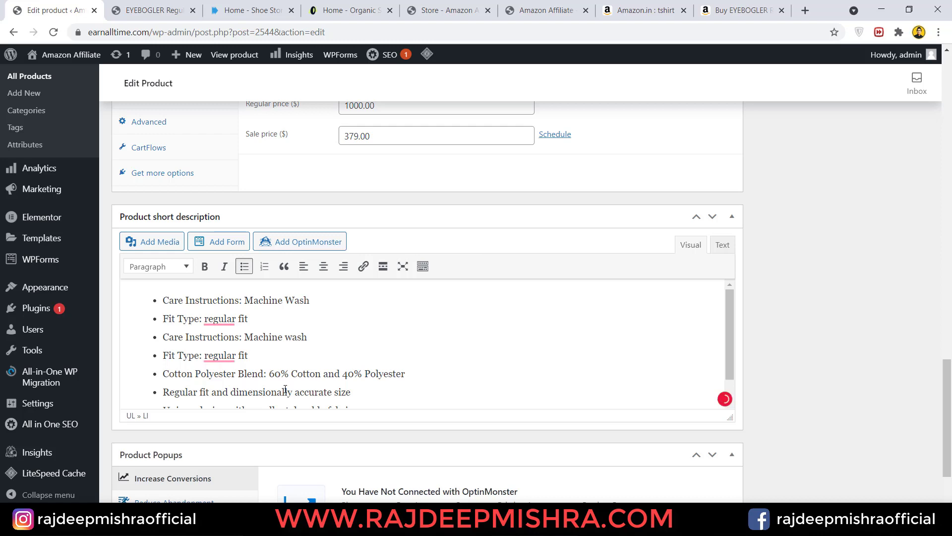
pyautogui.moveTo(947, 405); pyautogui.dragTo(945, 316)
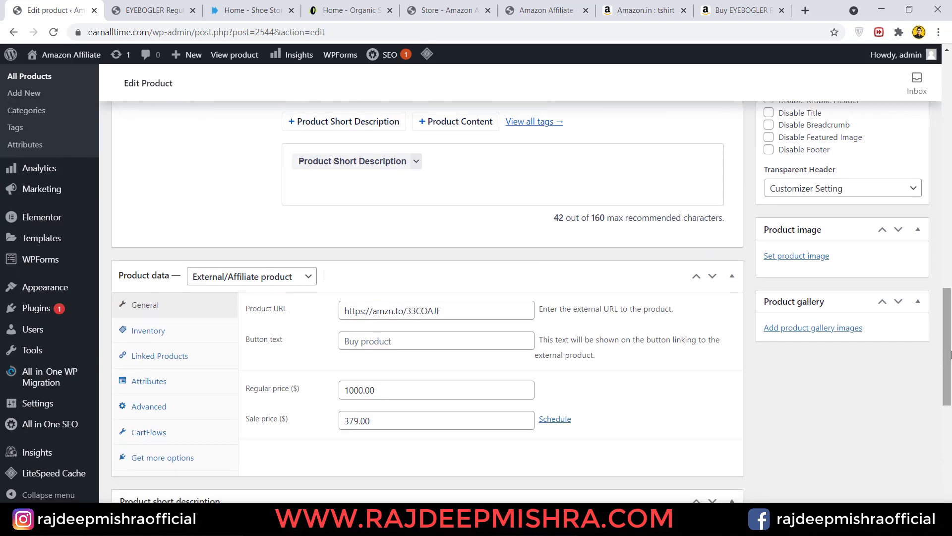
pyautogui.click(800, 330)
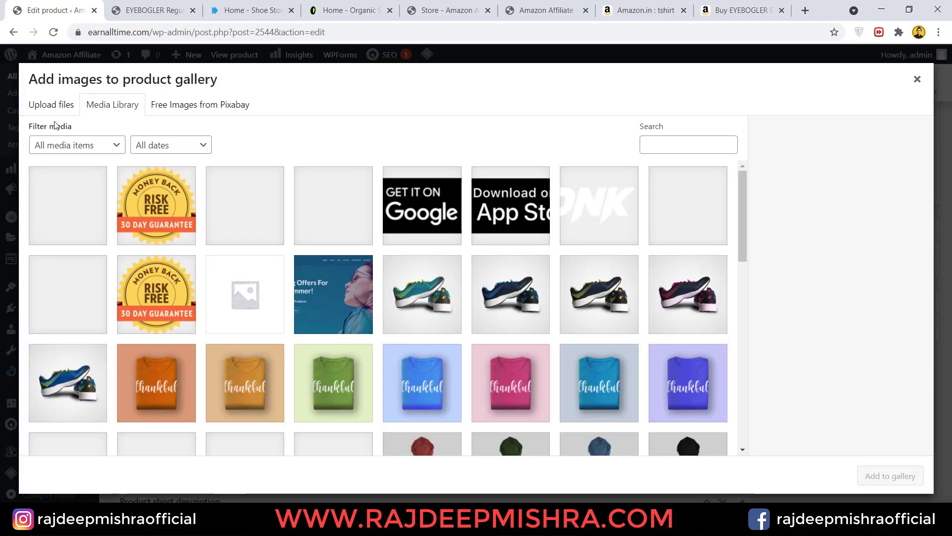
# - Upload the four T-shirt images into the product gallery and move the third photo into second place
pyautogui.click(58, 110)
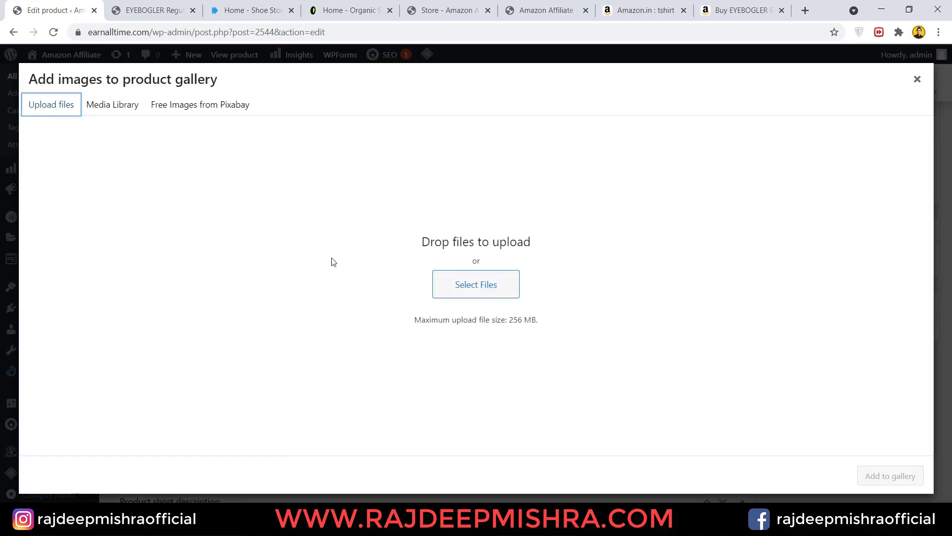
pyautogui.click(495, 288)
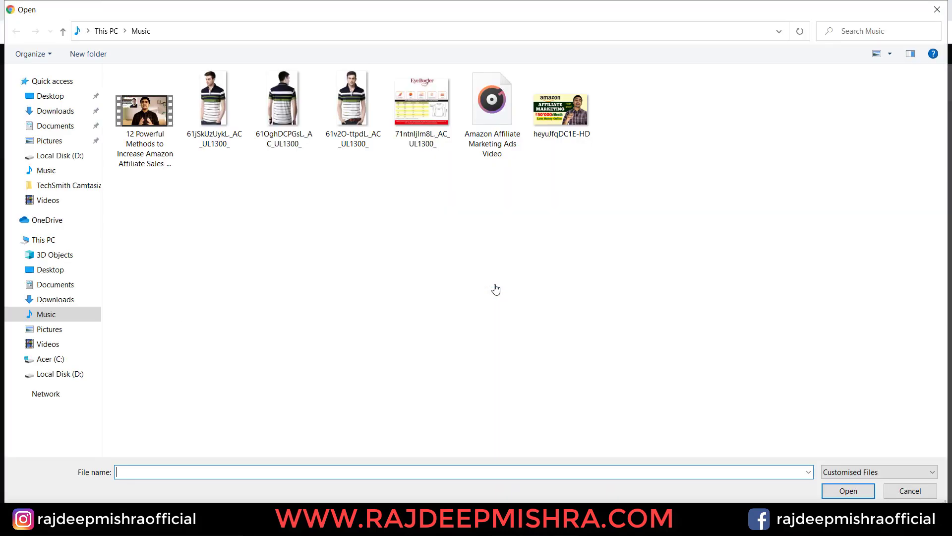
pyautogui.moveTo(203, 163); pyautogui.dragTo(436, 124)
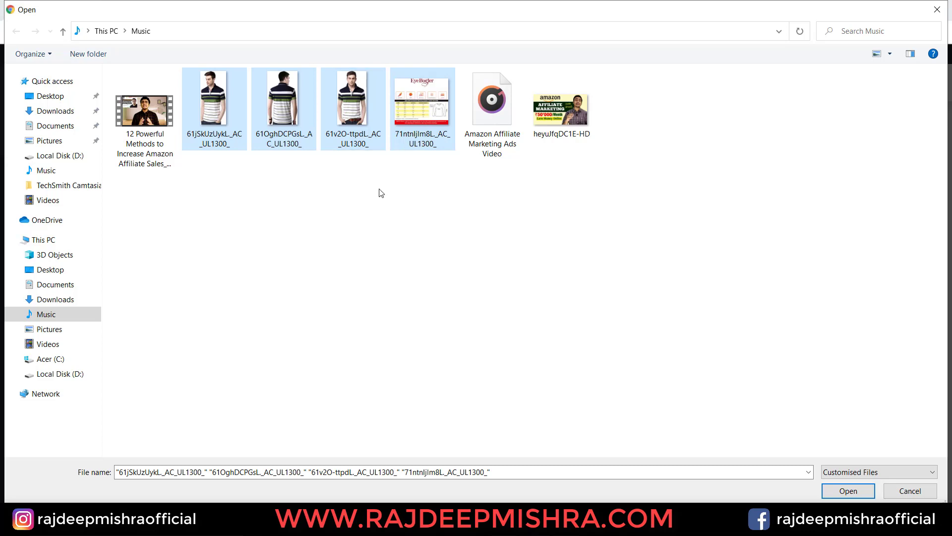
pyautogui.click(849, 492)
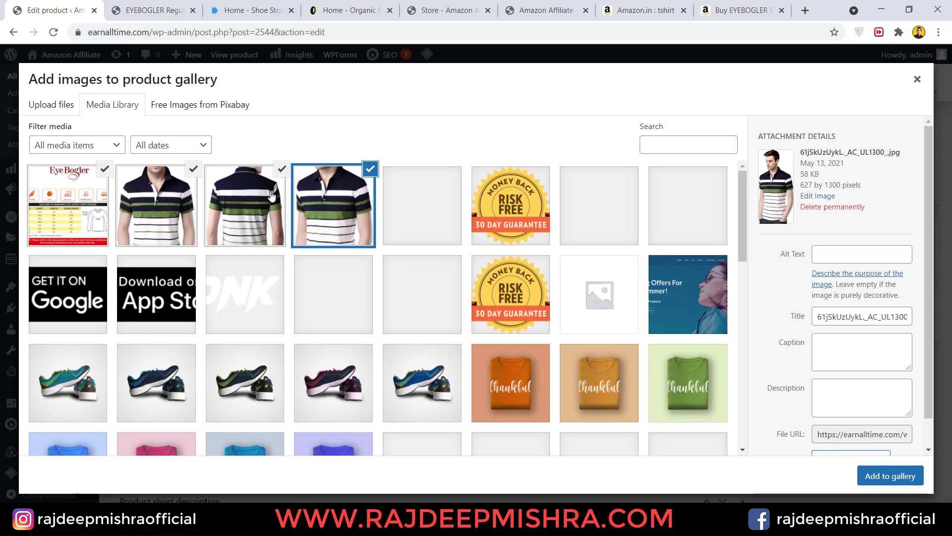
pyautogui.click(891, 481)
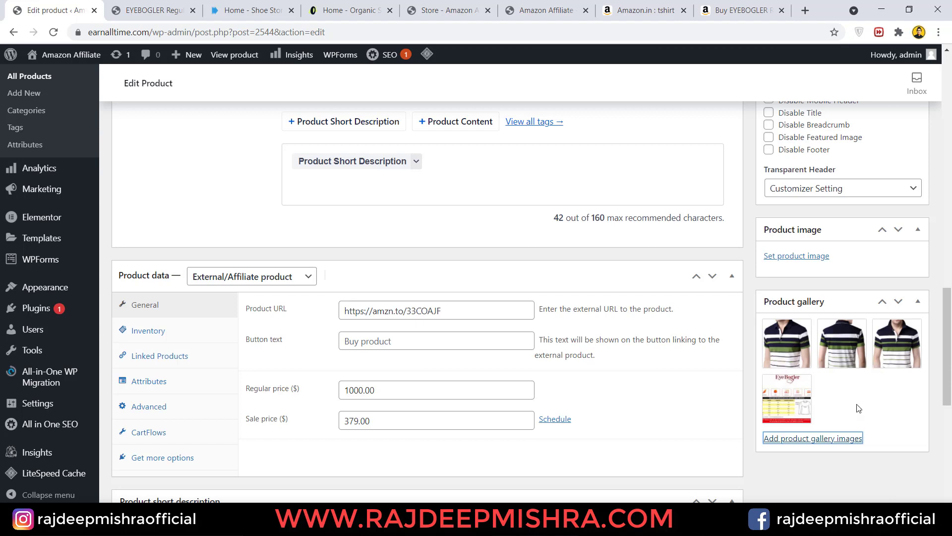
pyautogui.moveTo(888, 363); pyautogui.dragTo(833, 353)
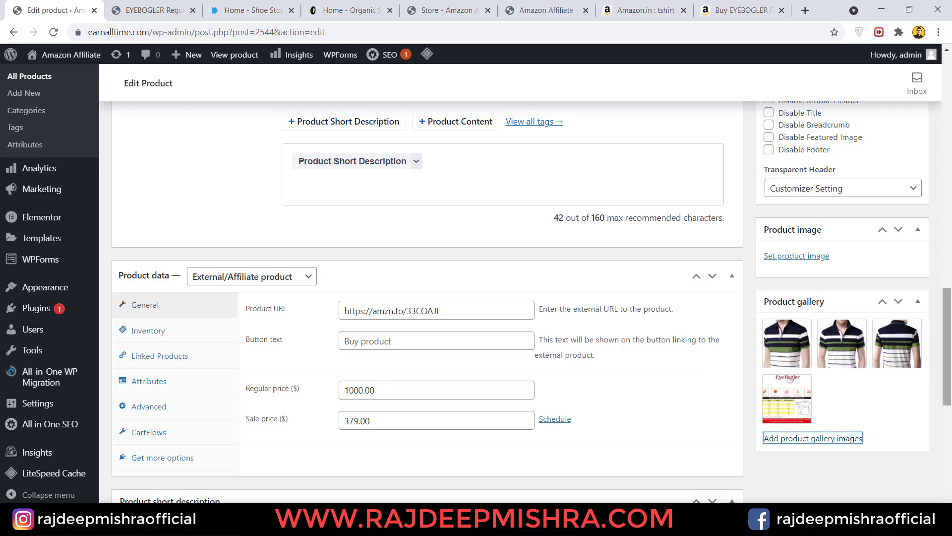
pyautogui.moveTo(951, 327); pyautogui.dragTo(951, 139)
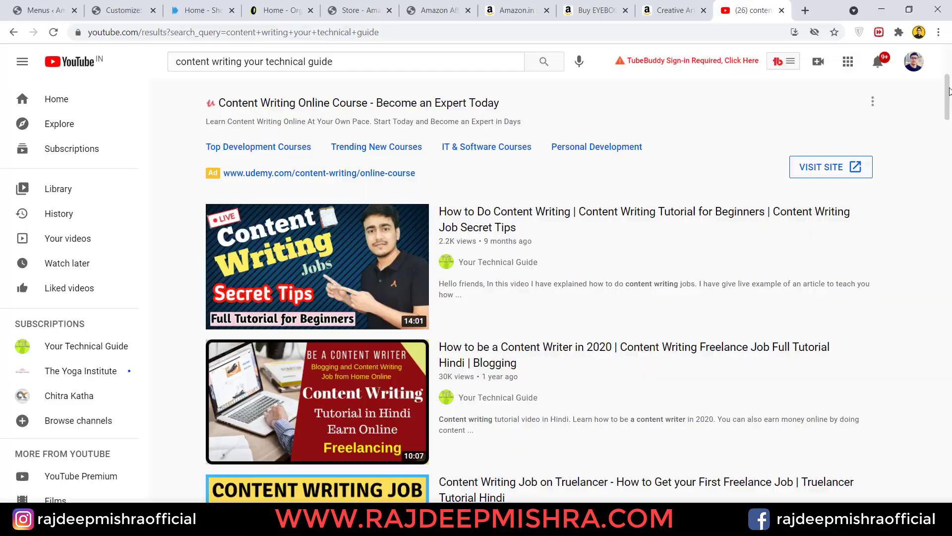
pyautogui.moveTo(951, 102); pyautogui.dragTo(951, 116)
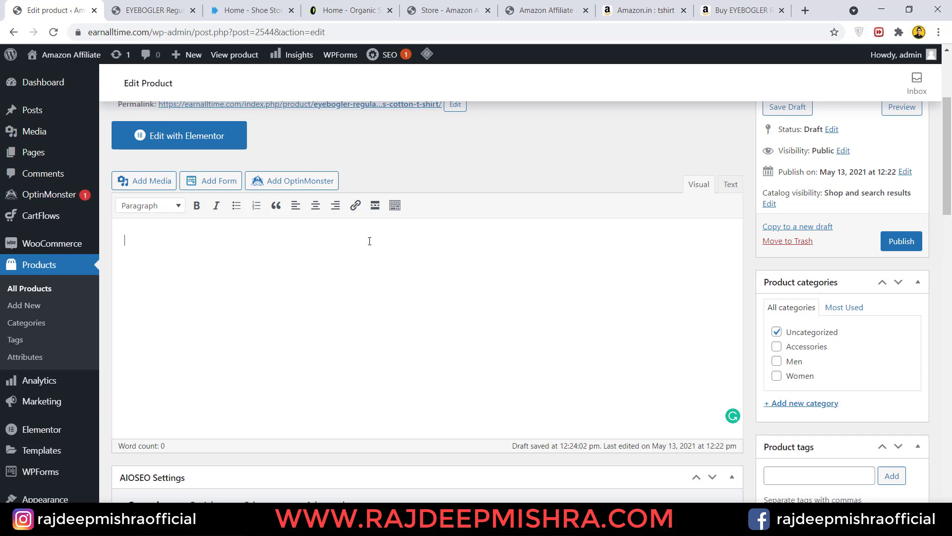
pyautogui.click(369, 241)
pyautogui.click(651, 10)
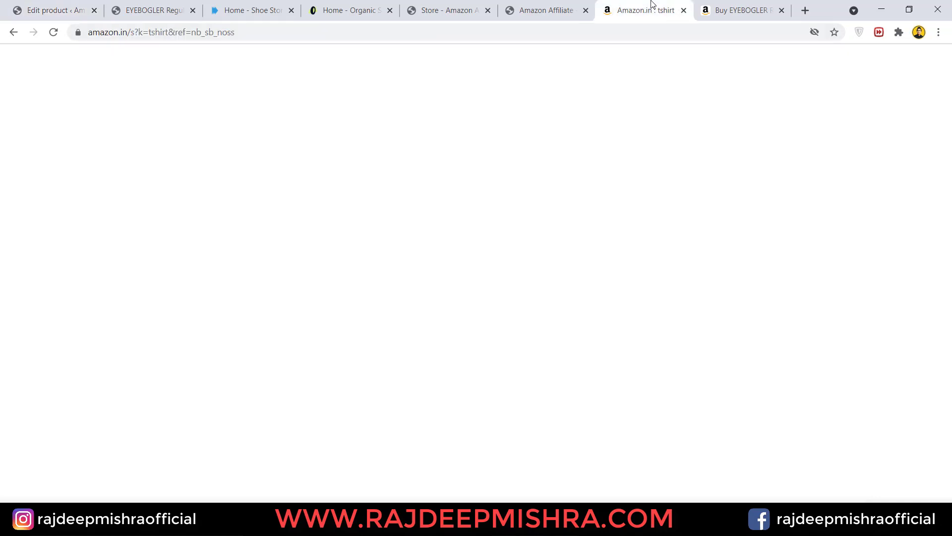
pyautogui.click(712, 8)
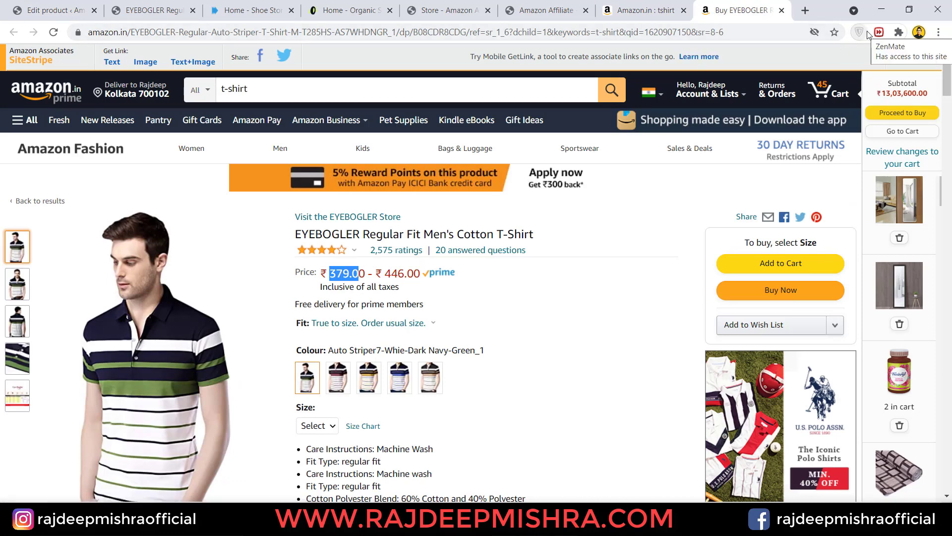
pyautogui.click(57, 6)
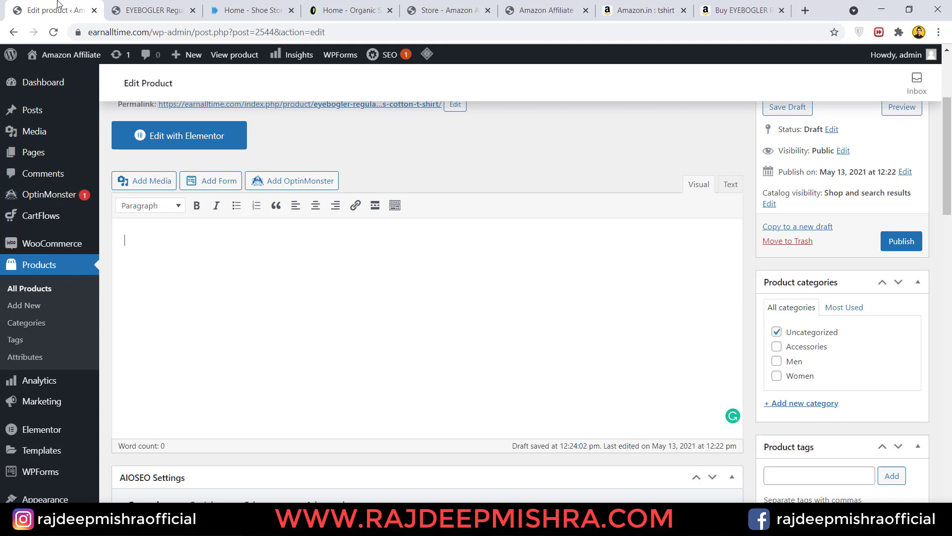
pyautogui.click(741, 10)
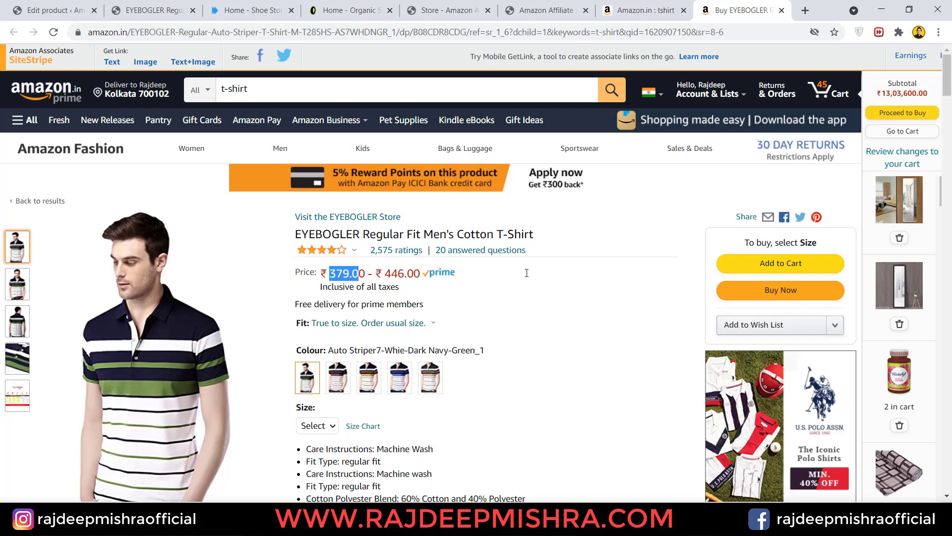
pyautogui.moveTo(947, 90); pyautogui.dragTo(950, 30)
pyautogui.click(60, 9)
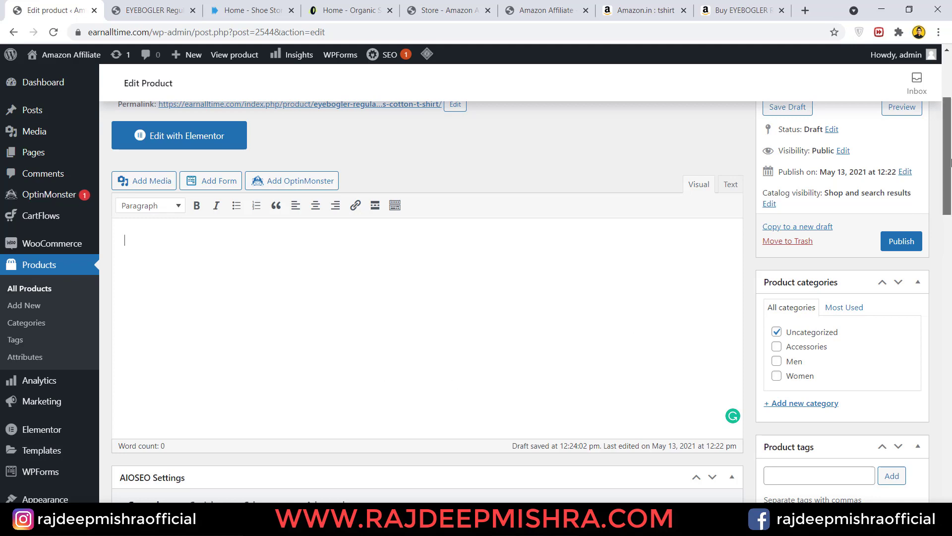
# - Keep the product type External/Affiliate and replace the Product URL with a short Amazon affiliate link
pyautogui.moveTo(948, 159); pyautogui.dragTo(950, 384)
pyautogui.click(221, 154)
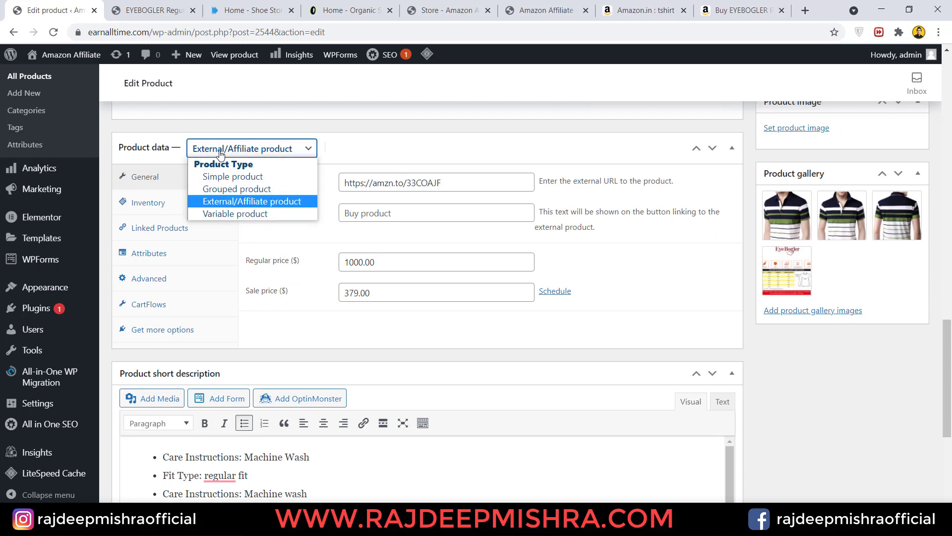
pyautogui.click(229, 177)
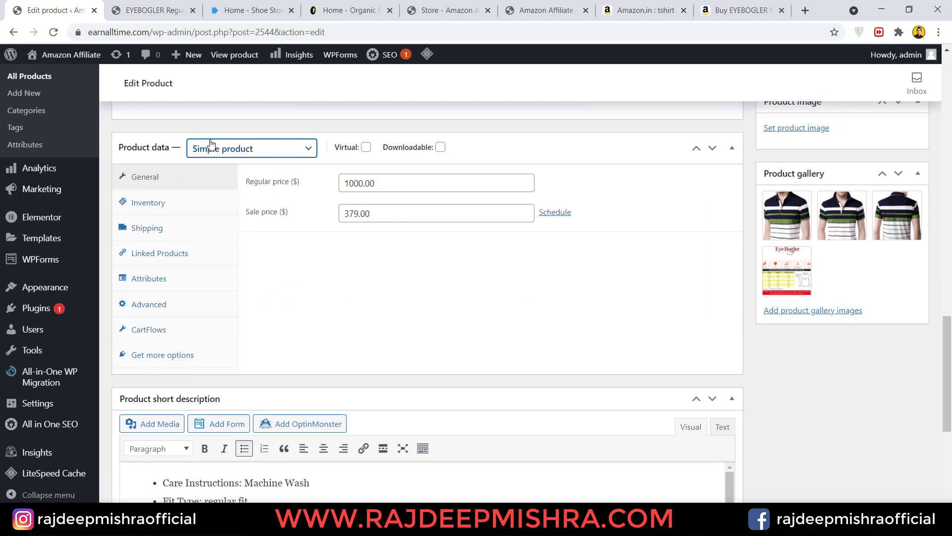
pyautogui.click(243, 151)
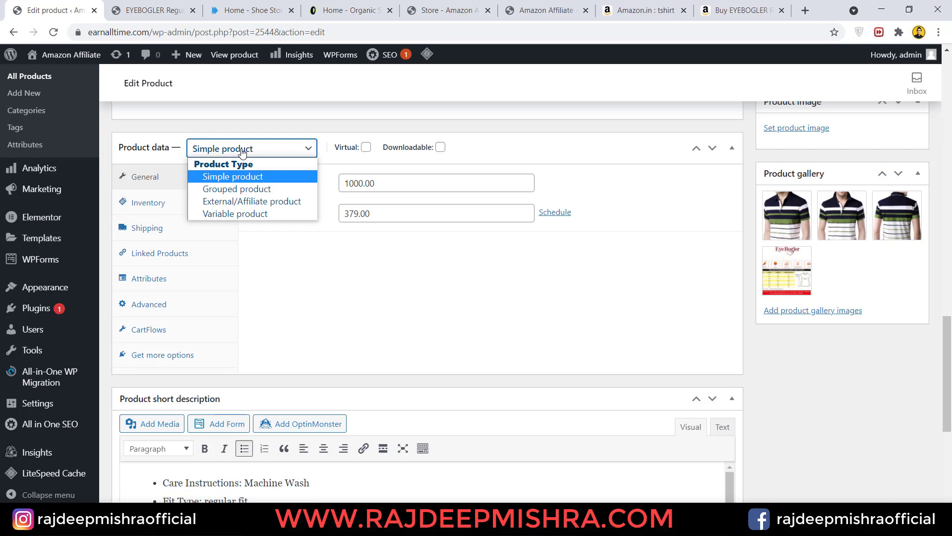
pyautogui.click(253, 202)
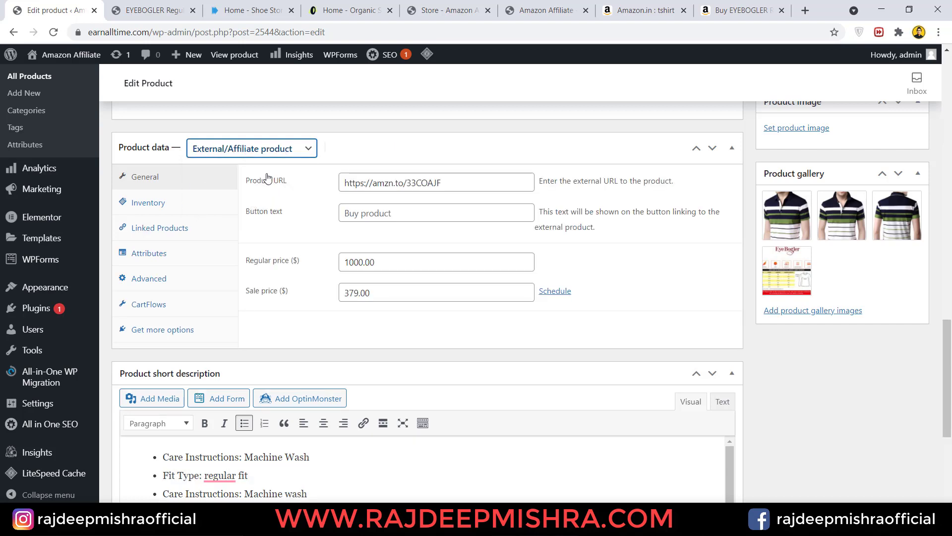
pyautogui.moveTo(345, 185); pyautogui.dragTo(455, 185)
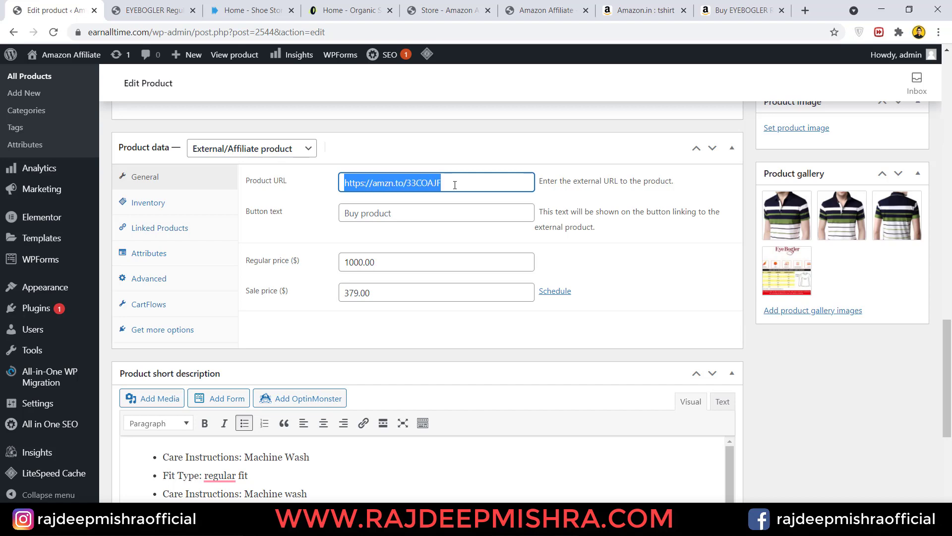
pyautogui.click(744, 10)
pyautogui.click(102, 62)
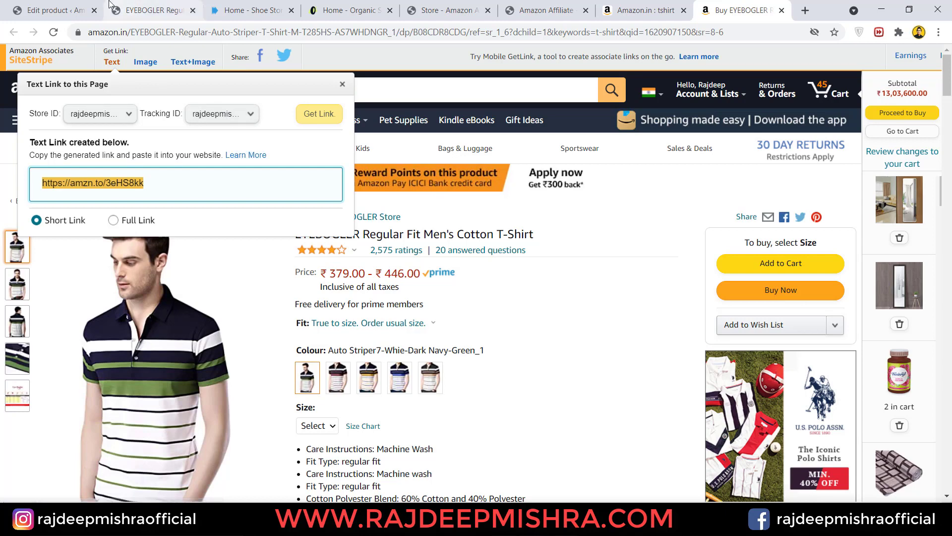
pyautogui.click(71, 5)
pyautogui.write('https://amzn.to/3eHS8kk')
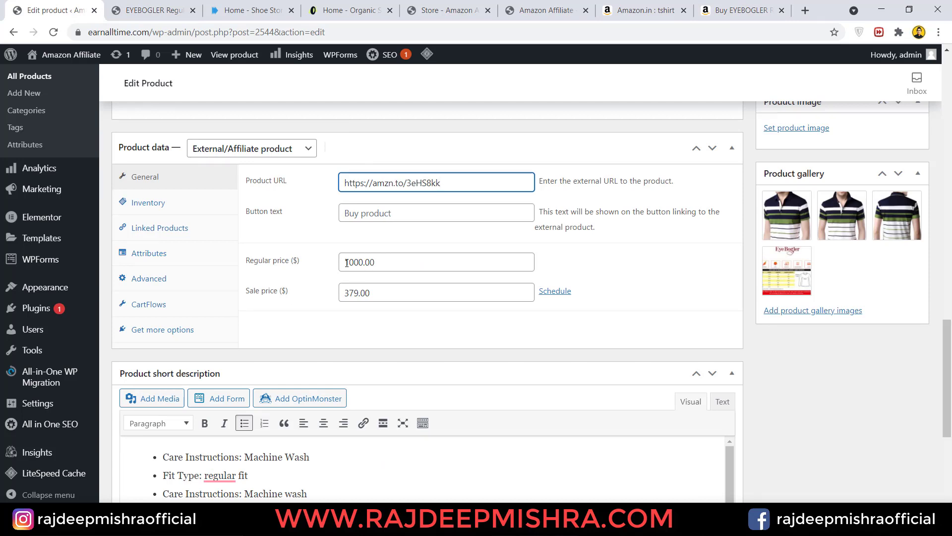
# - Compare the paint's M.R.P. and the mirror's price on Amazon as a reference for the regular price
pyautogui.moveTo(346, 263); pyautogui.dragTo(377, 264)
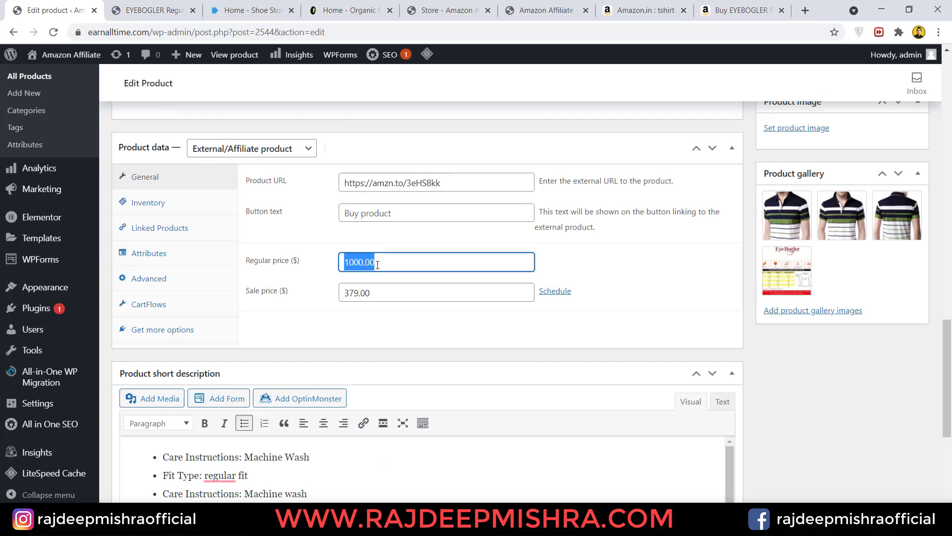
pyautogui.click(729, 10)
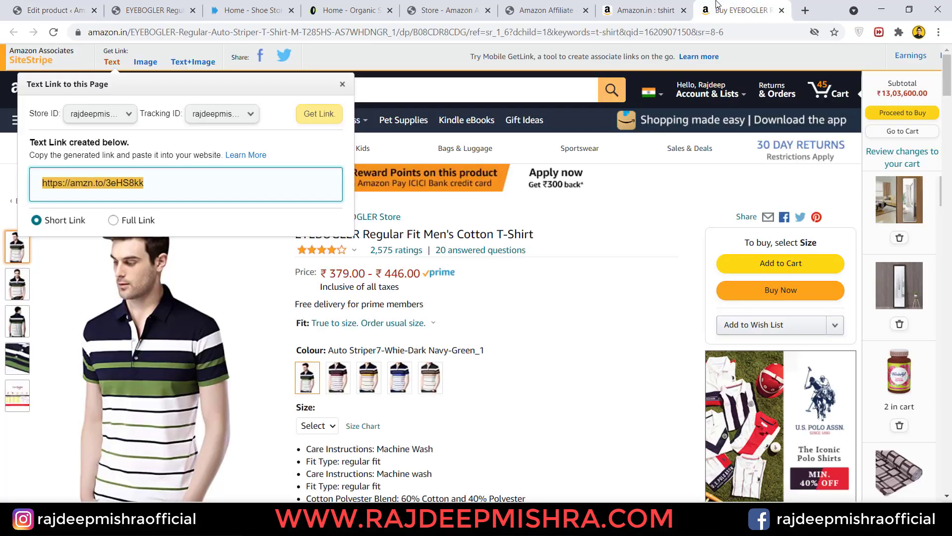
pyautogui.click(342, 84)
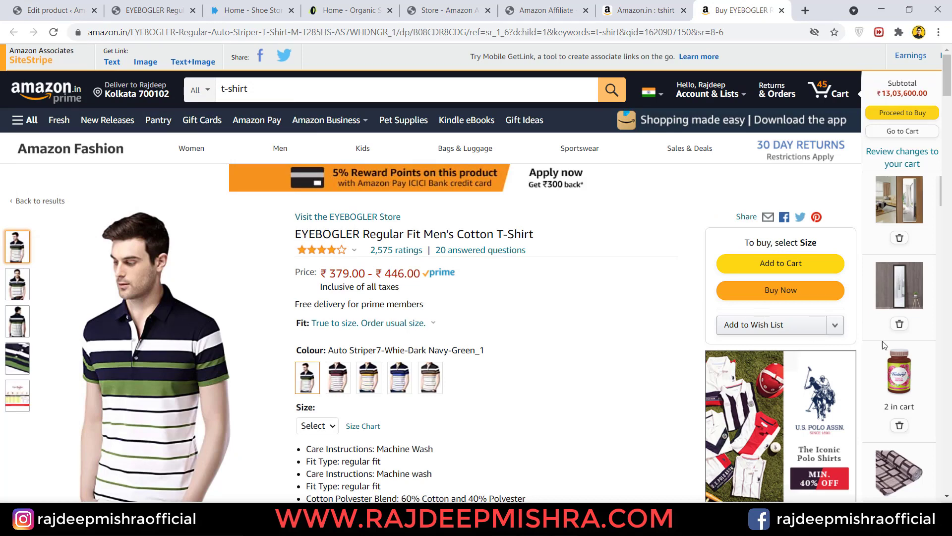
pyautogui.click(893, 372)
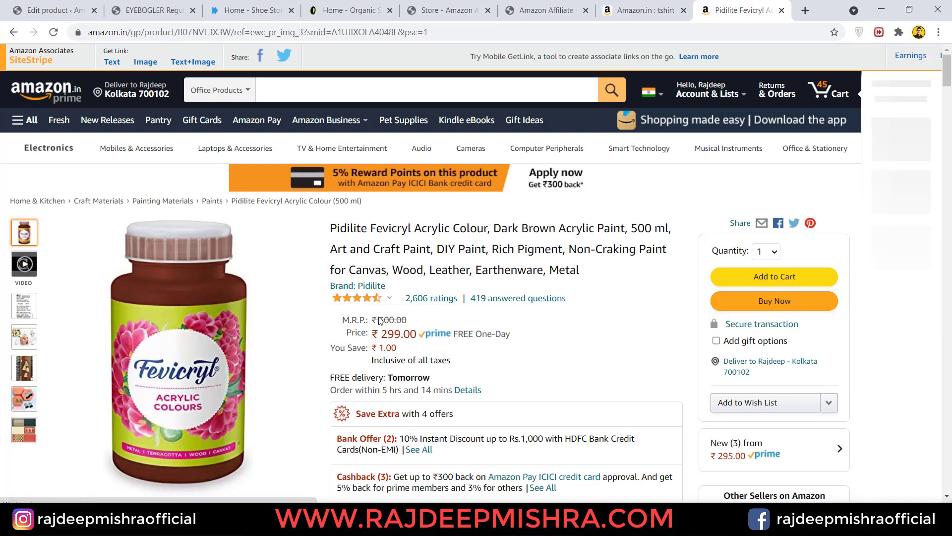
pyautogui.moveTo(379, 320); pyautogui.dragTo(402, 333)
pyautogui.click(900, 195)
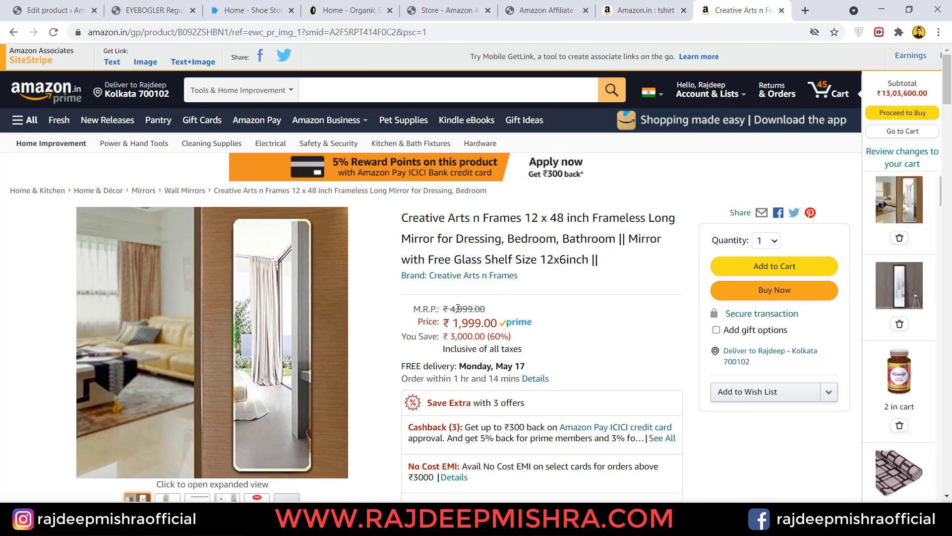
pyautogui.moveTo(450, 308); pyautogui.dragTo(498, 323)
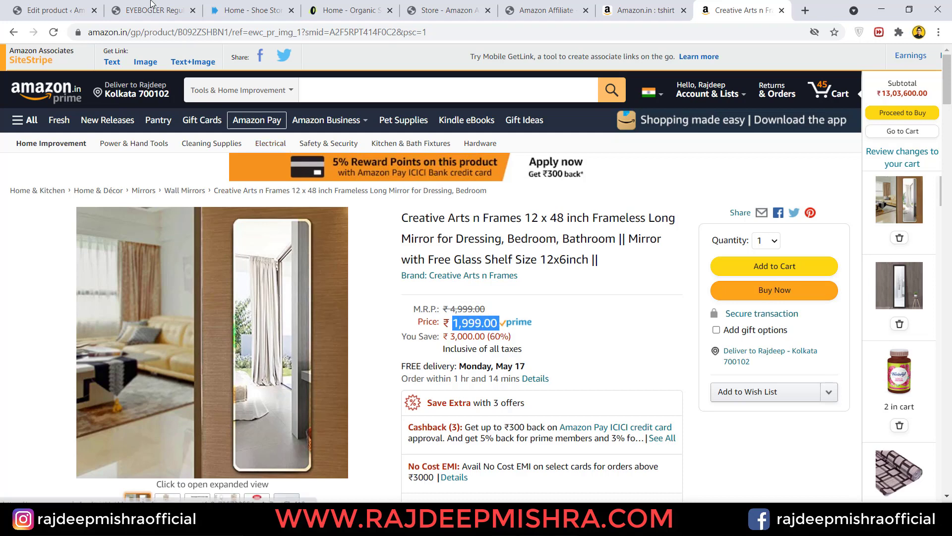
pyautogui.click(42, 4)
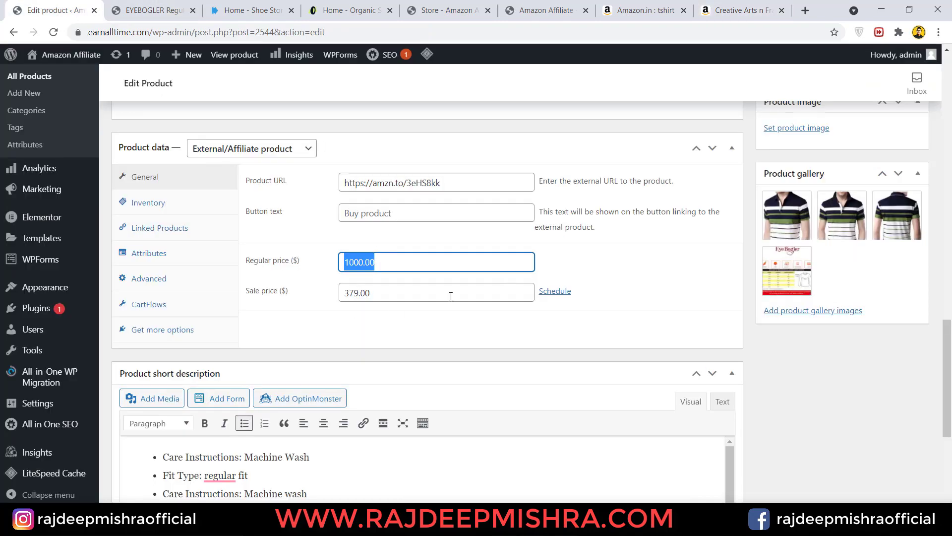
# - Publish the T-shirt, then untick Uncategorized so it is filed only under Men and update
pyautogui.moveTo(947, 322); pyautogui.dragTo(951, 94)
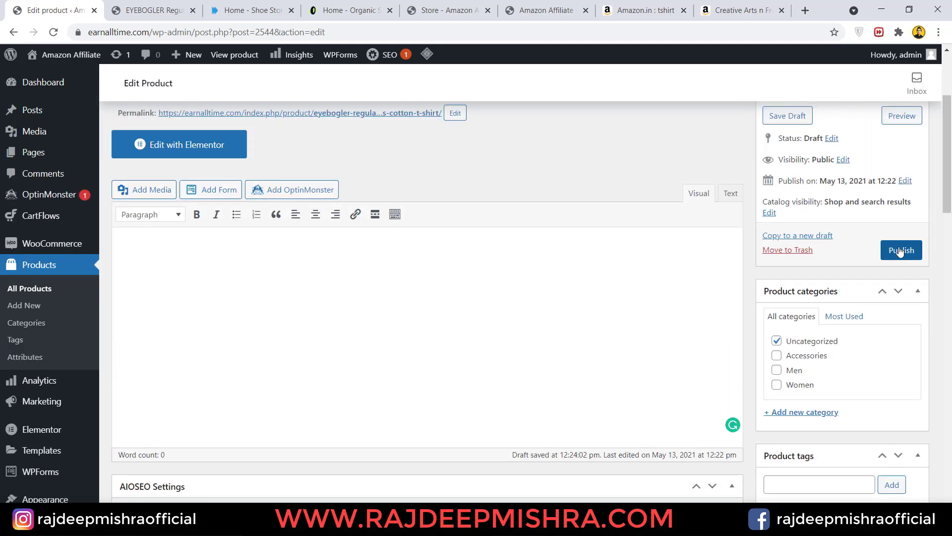
pyautogui.click(901, 251)
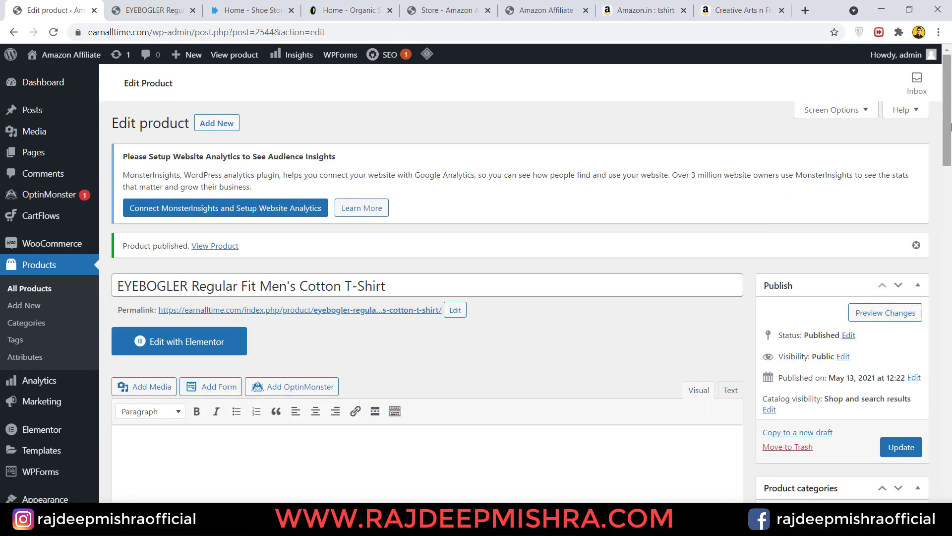
pyautogui.scroll(-7, 792, 204)
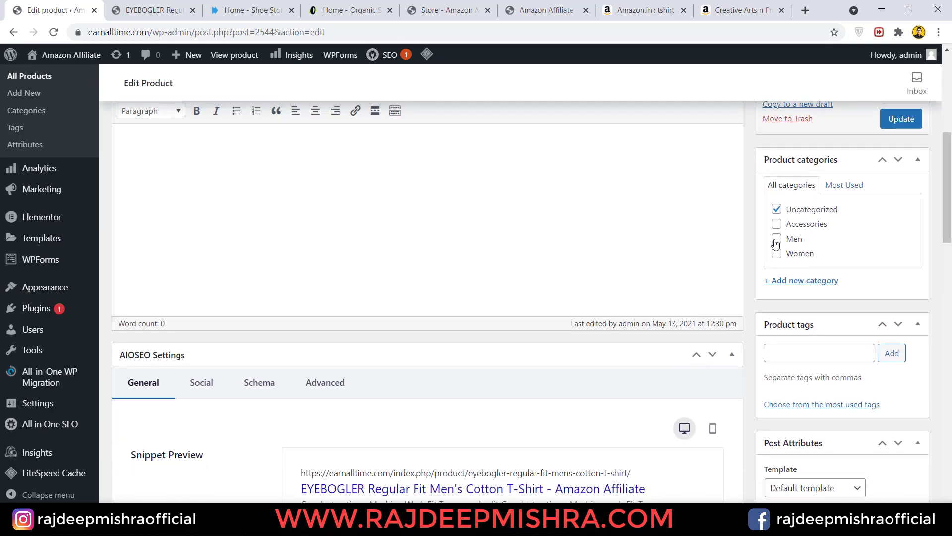
pyautogui.click(778, 209)
pyautogui.click(888, 120)
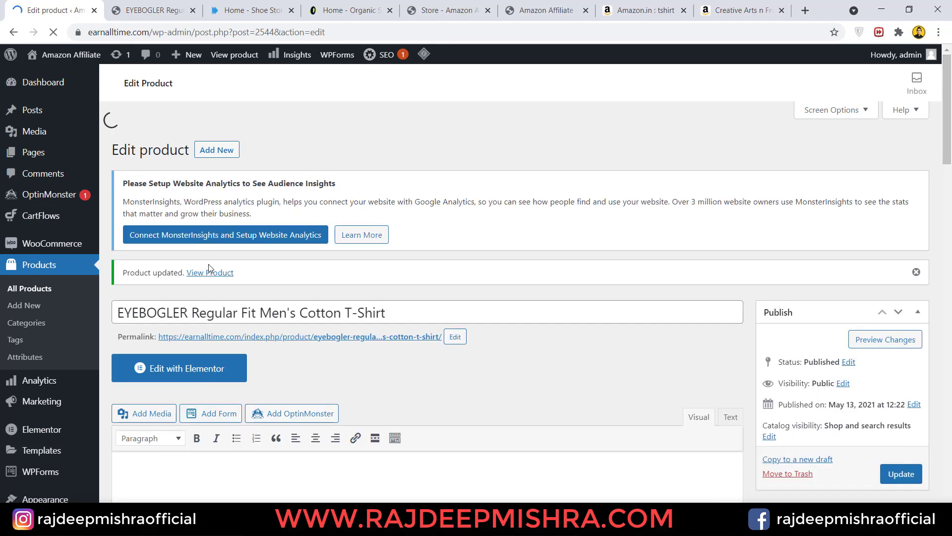
# - Open the T-shirt's live product page in a new tab
pyautogui.rightClick(205, 251)
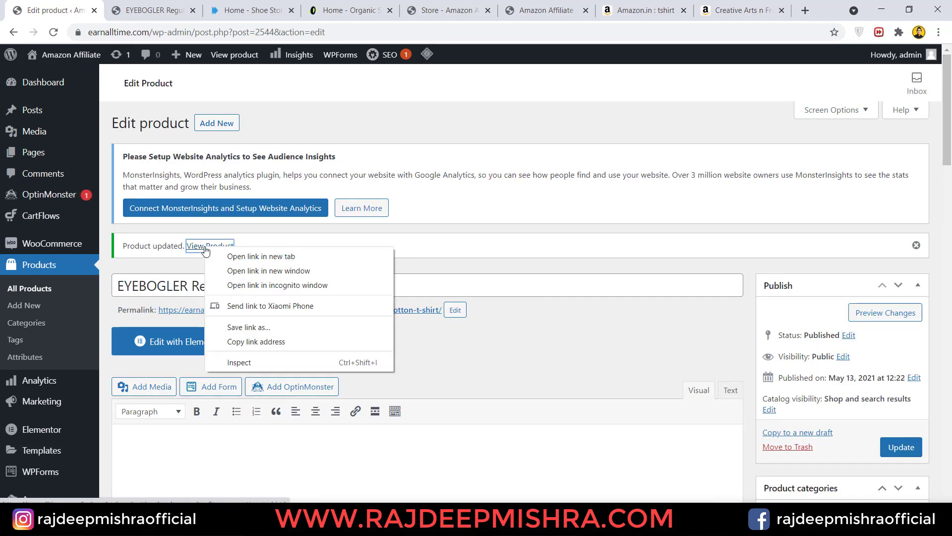
pyautogui.click(251, 256)
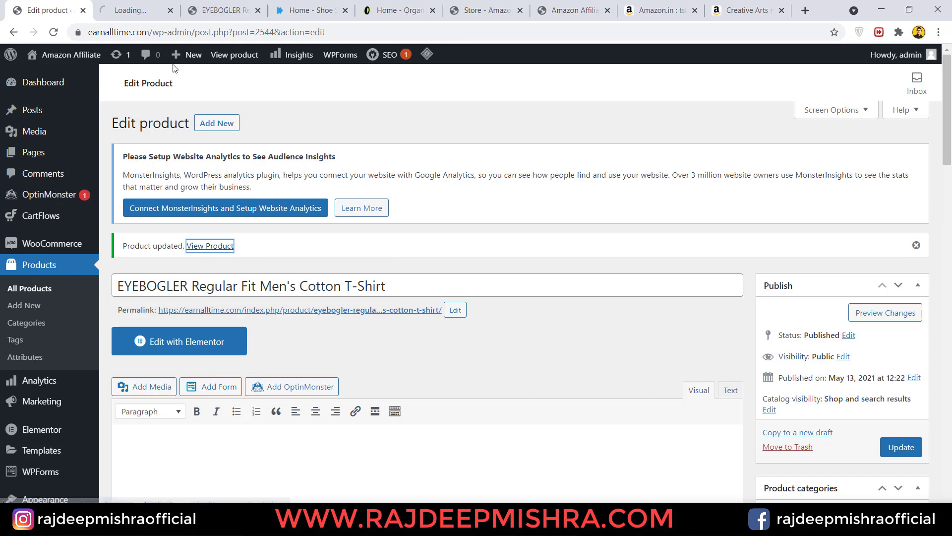
pyautogui.click(136, 10)
# - Set the front striped shirt photo as the product image and update the product
pyautogui.click(258, 10)
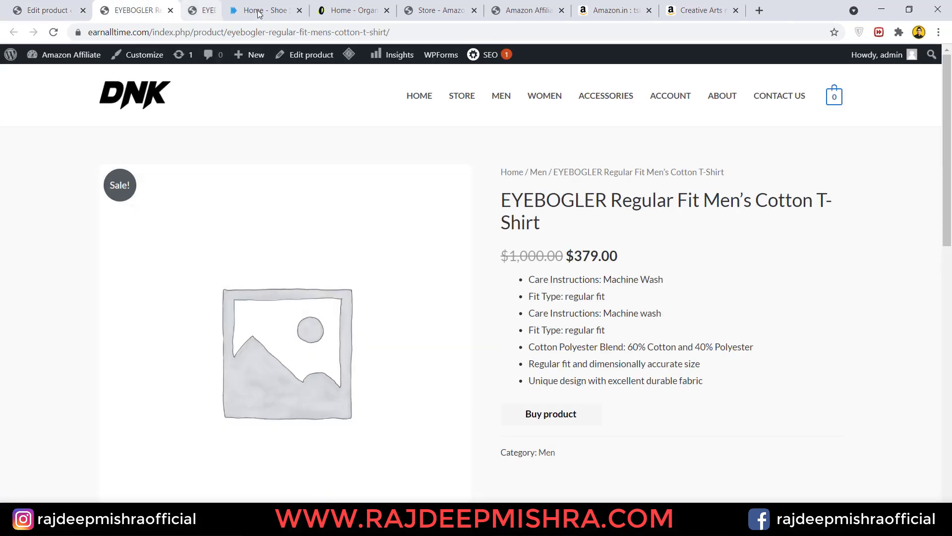
pyautogui.hotkey('ctrl', 'pageup')
pyautogui.click(804, 258)
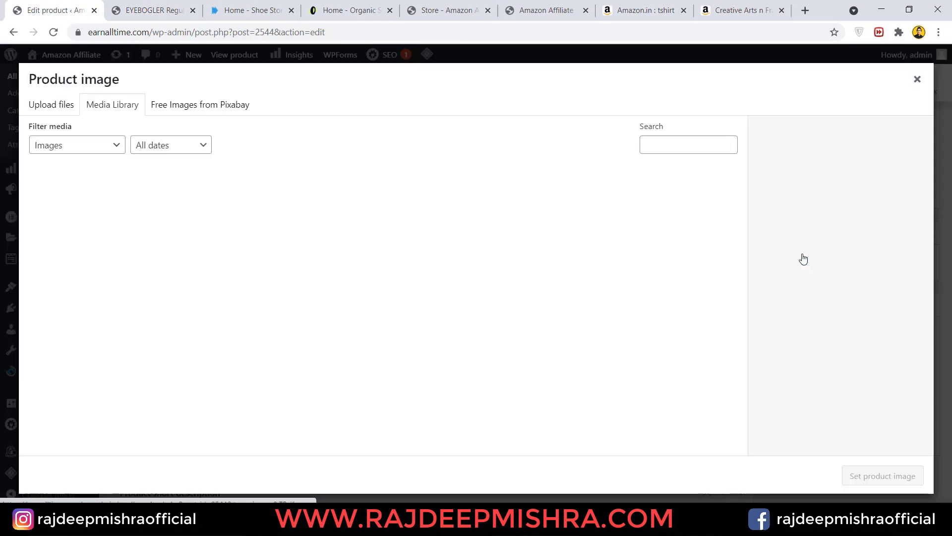
pyautogui.click(164, 208)
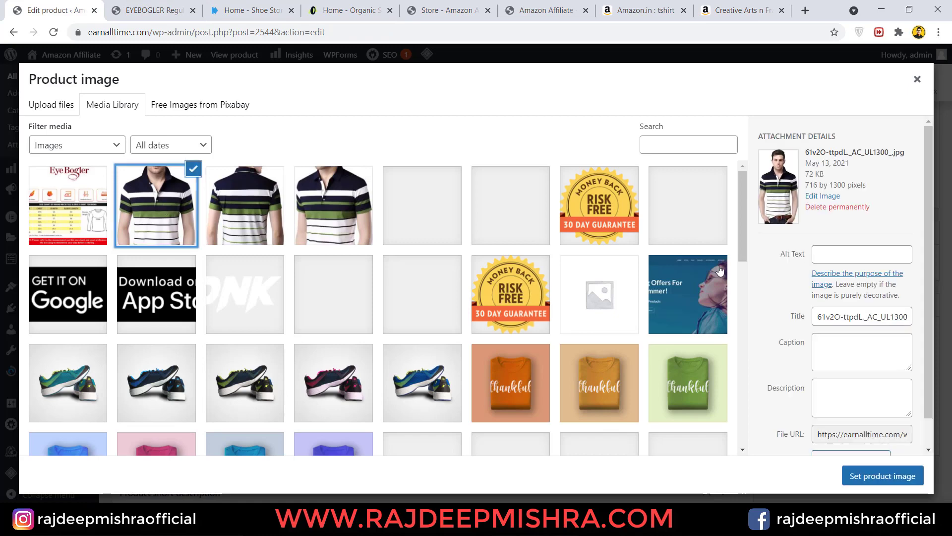
pyautogui.click(893, 476)
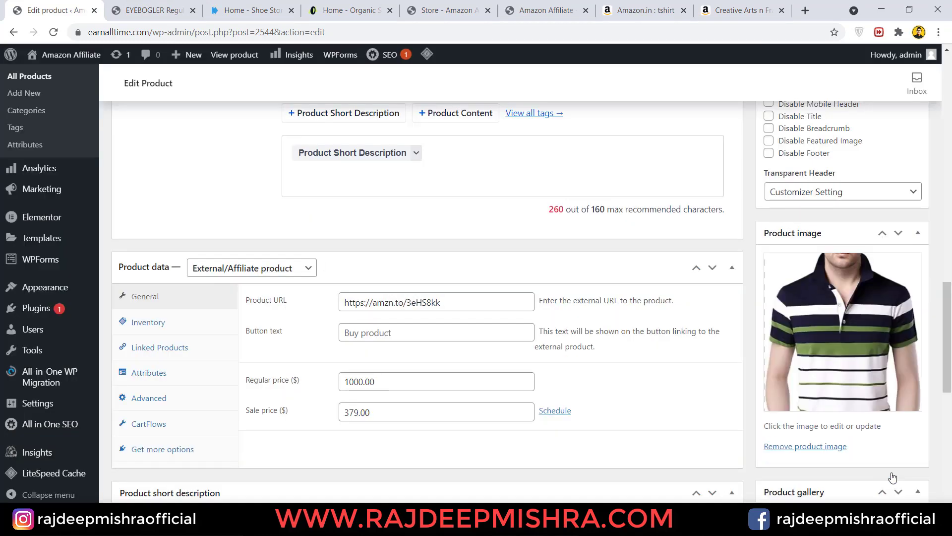
pyautogui.scroll(10, 888, 471)
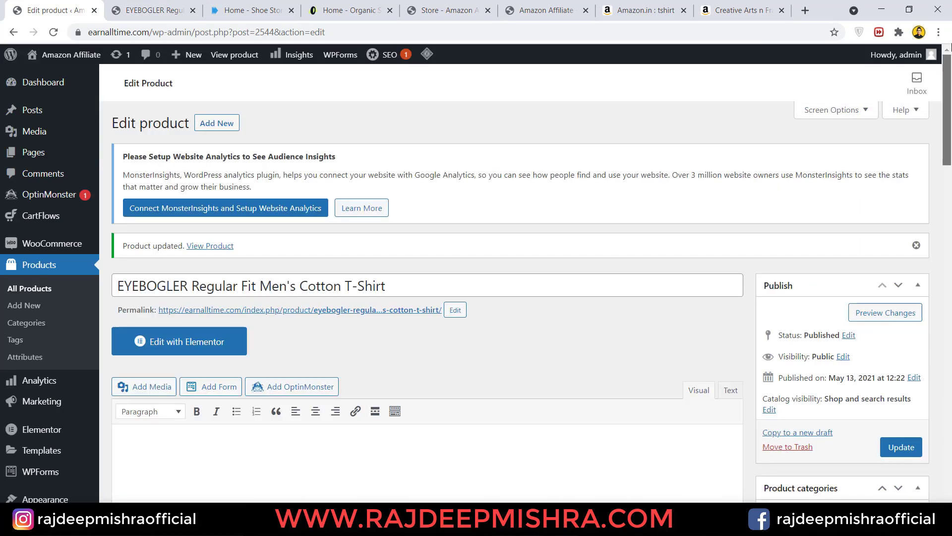
pyautogui.click(901, 448)
# - Reload the live product page and check the striped shirt photo and gallery thumbnails
pyautogui.click(152, 10)
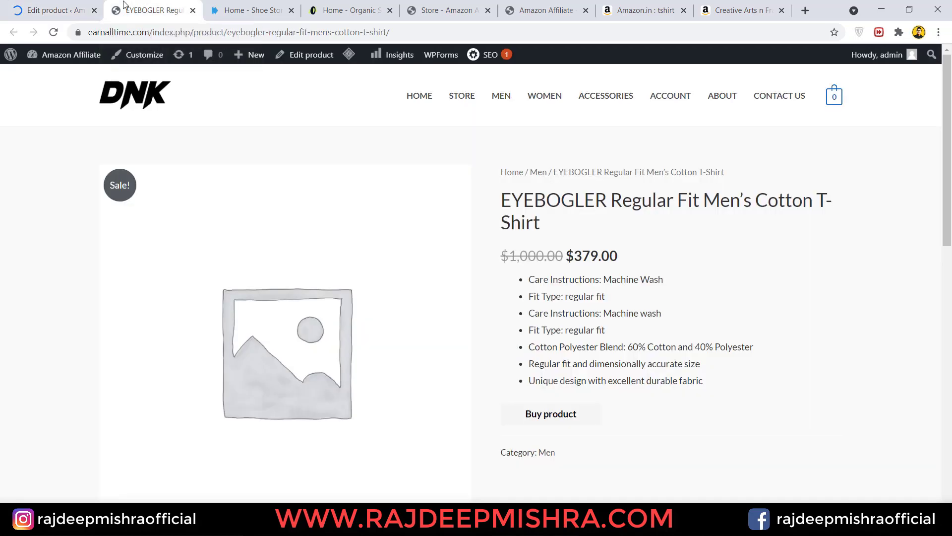
pyautogui.click(50, 36)
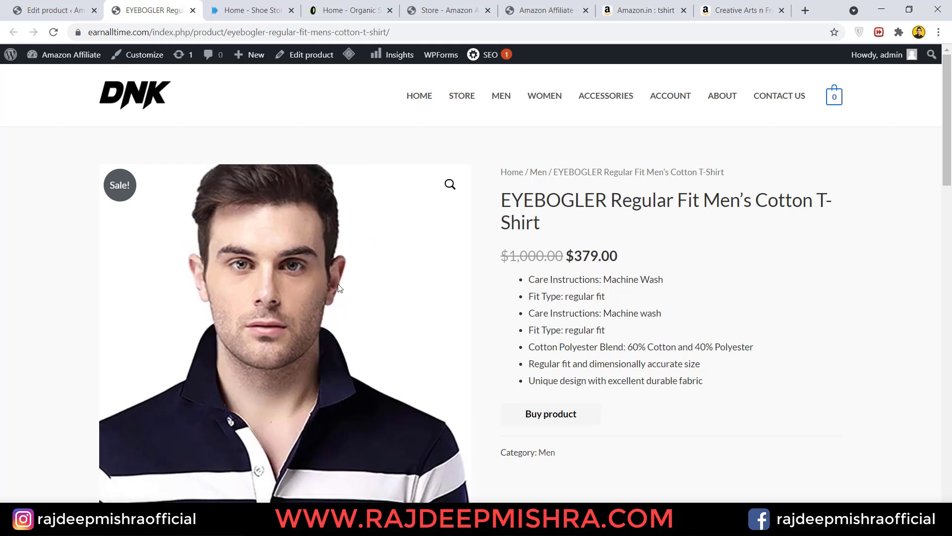
pyautogui.scroll(-5, 816, 248)
pyautogui.scroll(-3, 631, 279)
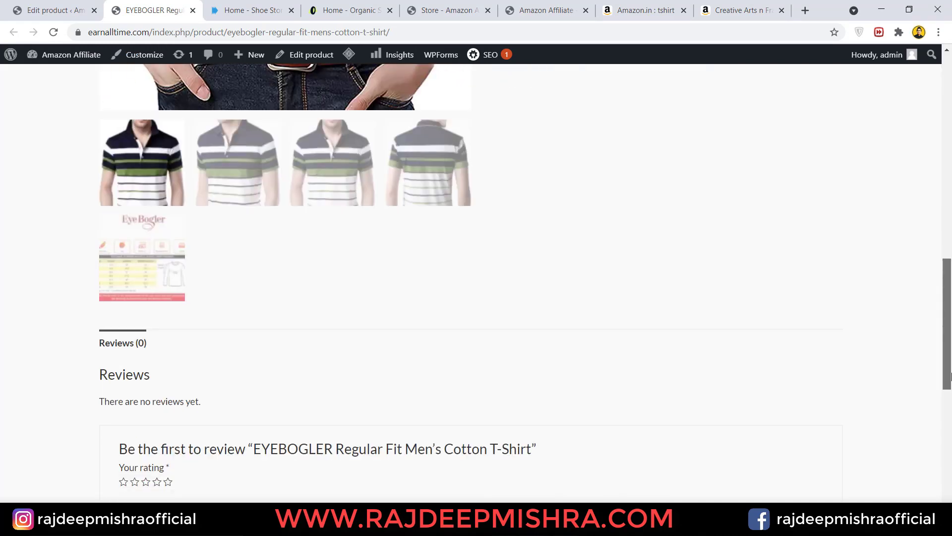
pyautogui.scroll(9, 631, 279)
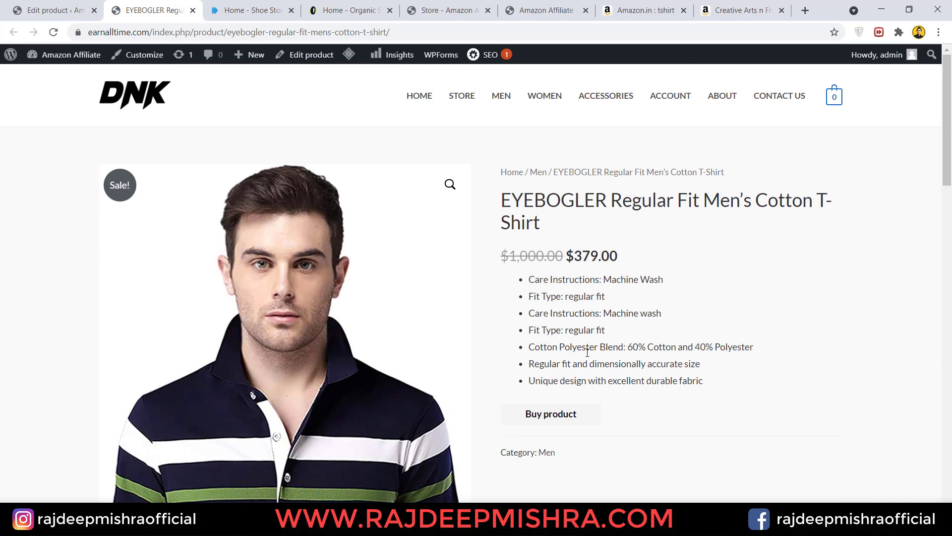
pyautogui.scroll(-3, 587, 360)
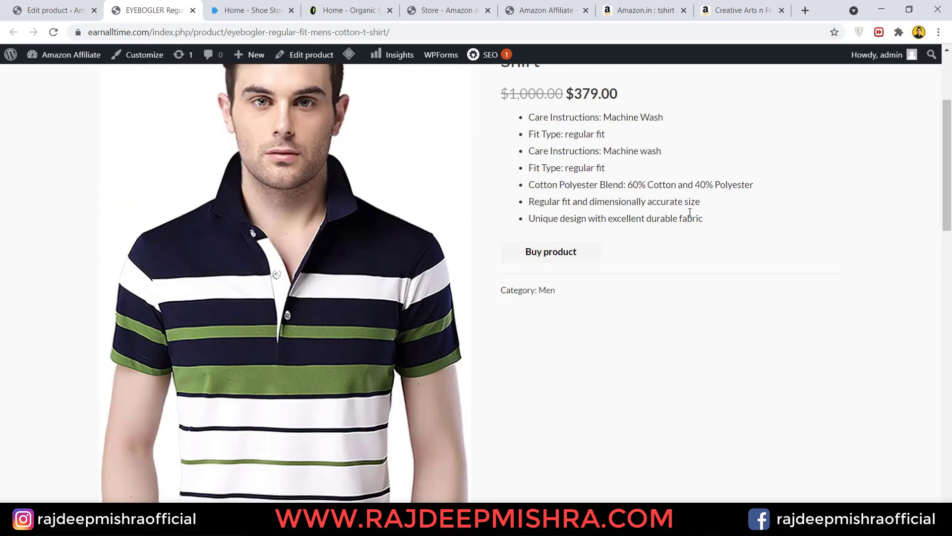
# - Test the Buy product affiliate link to Amazon, then return to the store's product page
pyautogui.click(570, 253)
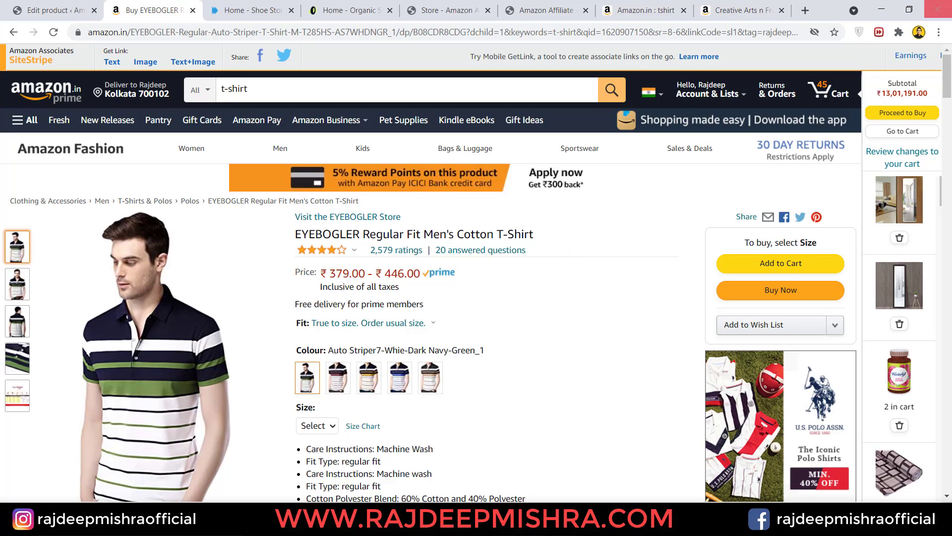
pyautogui.moveTo(947, 88); pyautogui.dragTo(950, 163)
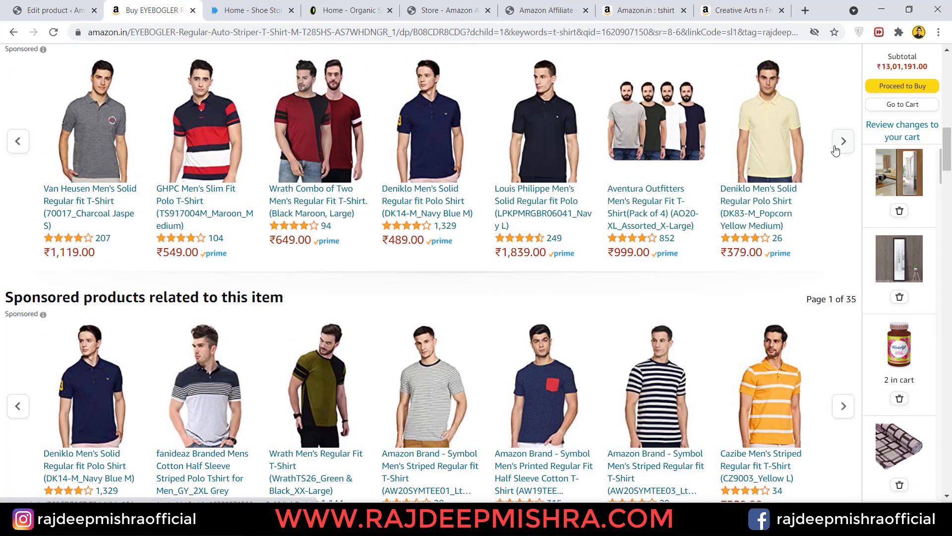
pyautogui.click(22, 14)
pyautogui.click(149, 10)
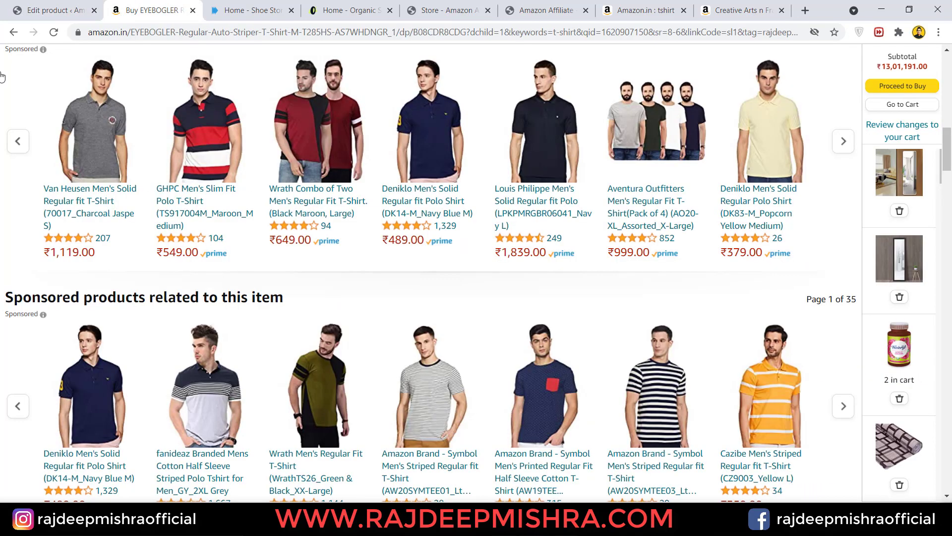
pyautogui.click(10, 33)
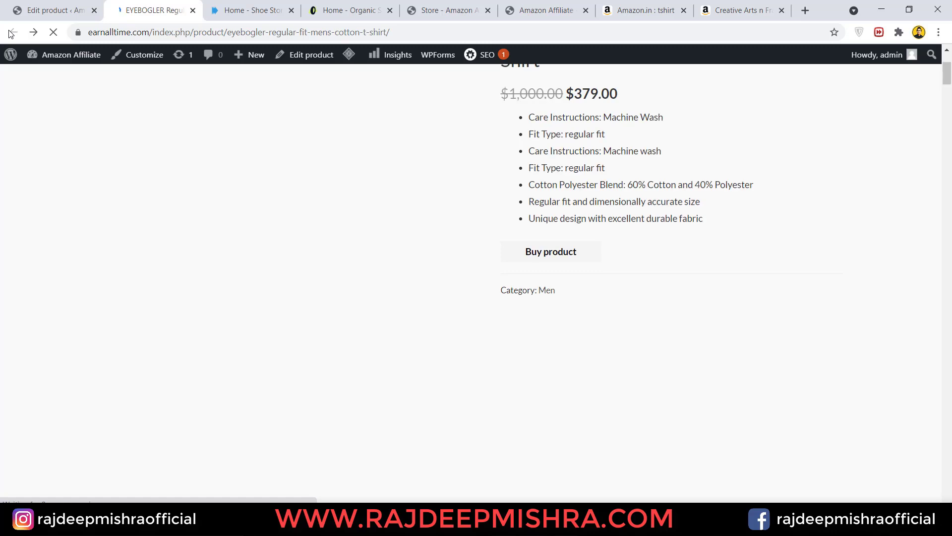
pyautogui.moveTo(951, 178); pyautogui.dragTo(950, 403)
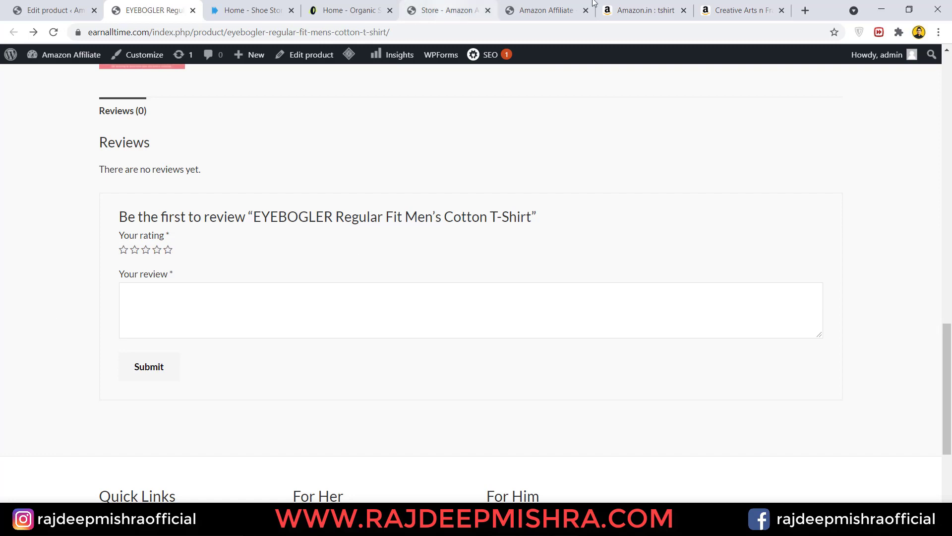
# - Open the EYEBOGLER T-shirt listing on Amazon and copy the 'Very good quality product...just go for it.' review
pyautogui.click(714, 8)
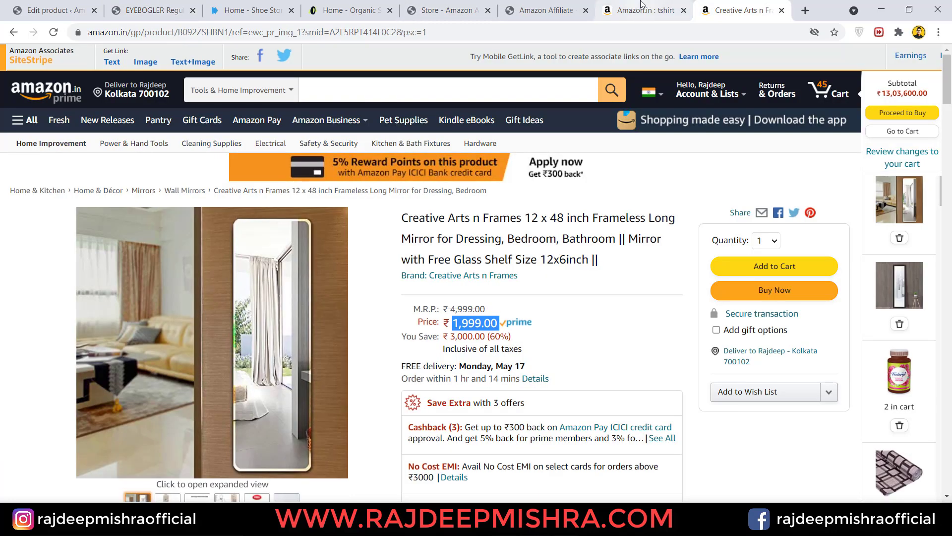
pyautogui.click(642, 5)
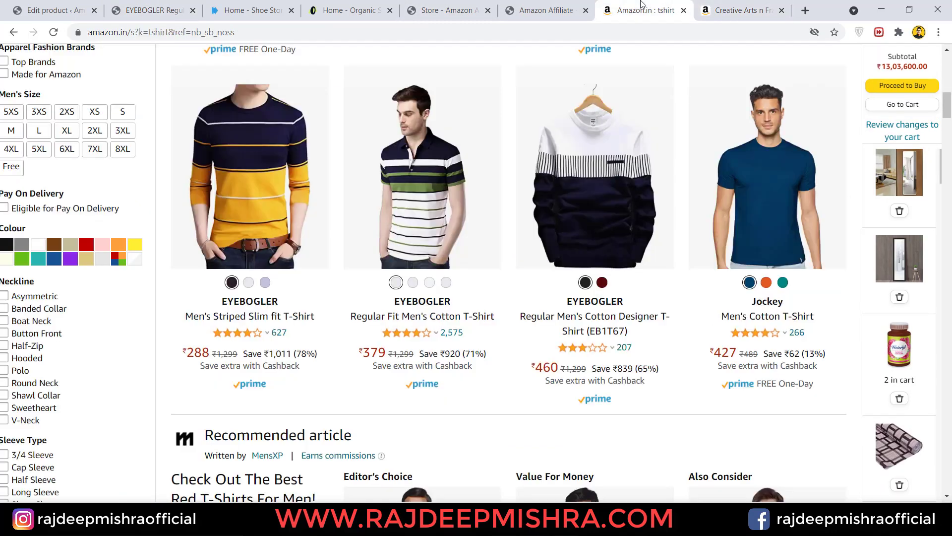
pyautogui.click(386, 171)
pyautogui.scroll(-15, 951, 280)
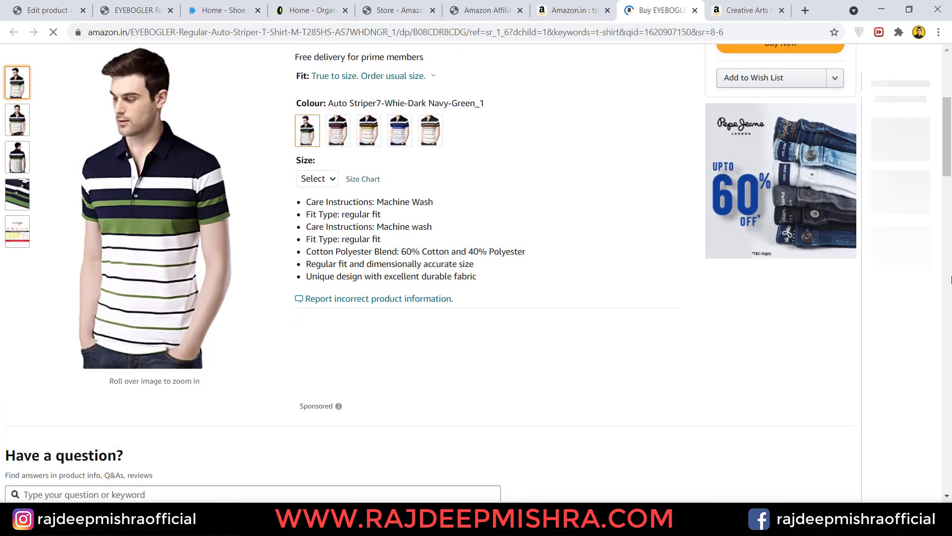
pyautogui.scroll(-15, 950, 280)
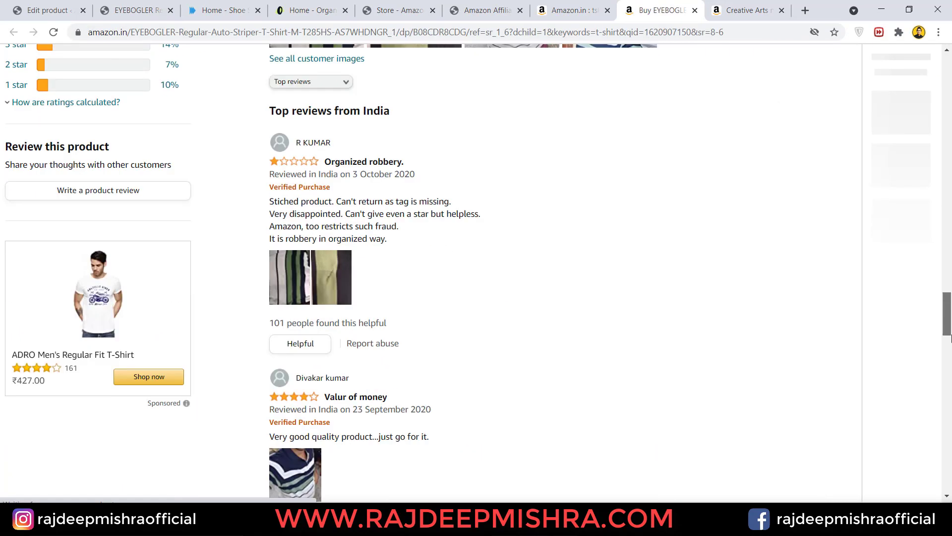
pyautogui.scroll(-5, 949, 322)
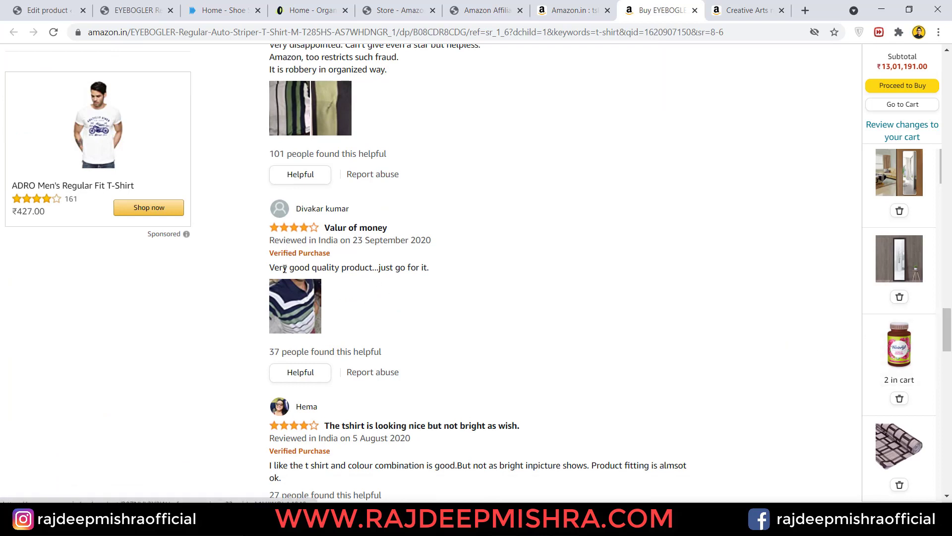
pyautogui.moveTo(272, 269); pyautogui.dragTo(387, 269)
pyautogui.click(436, 258)
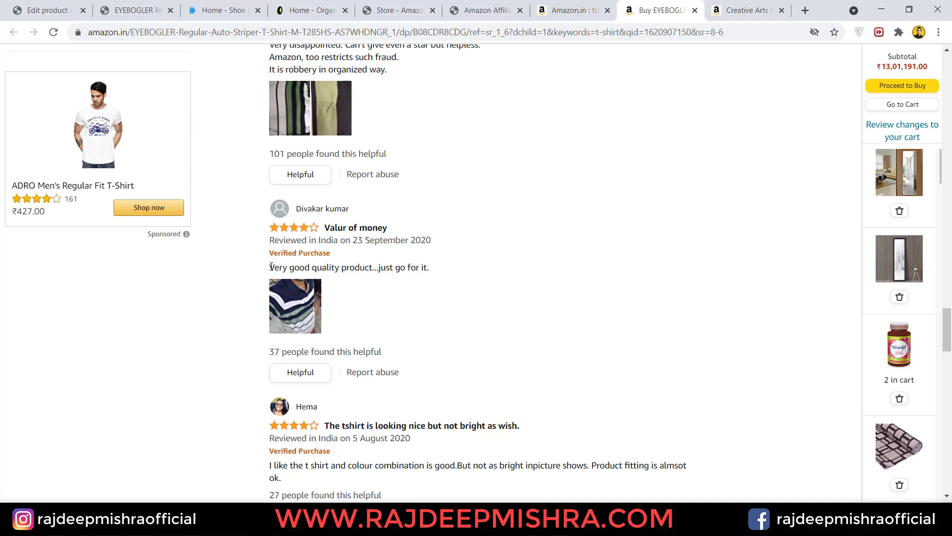
pyautogui.moveTo(271, 267); pyautogui.dragTo(435, 269)
pyautogui.hotkey('ctrl', 'c')
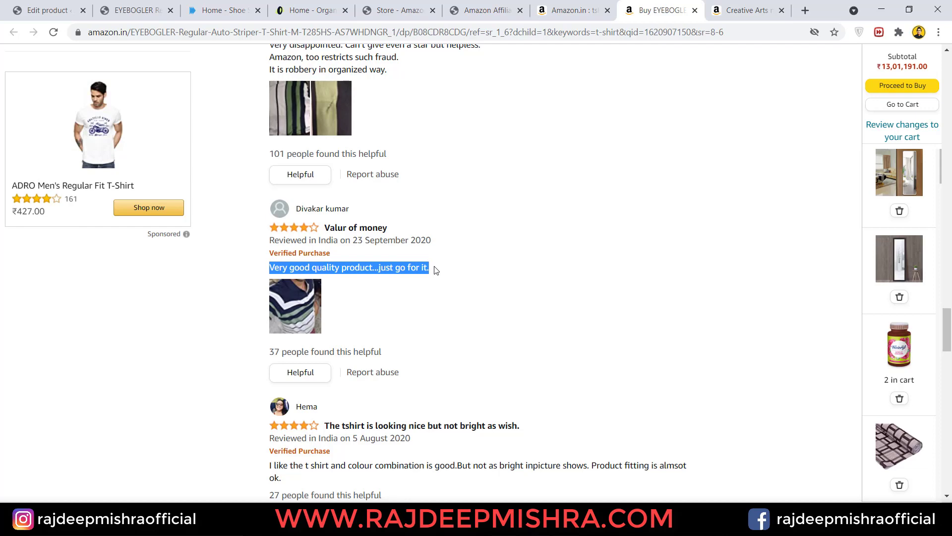
pyautogui.click(32, 4)
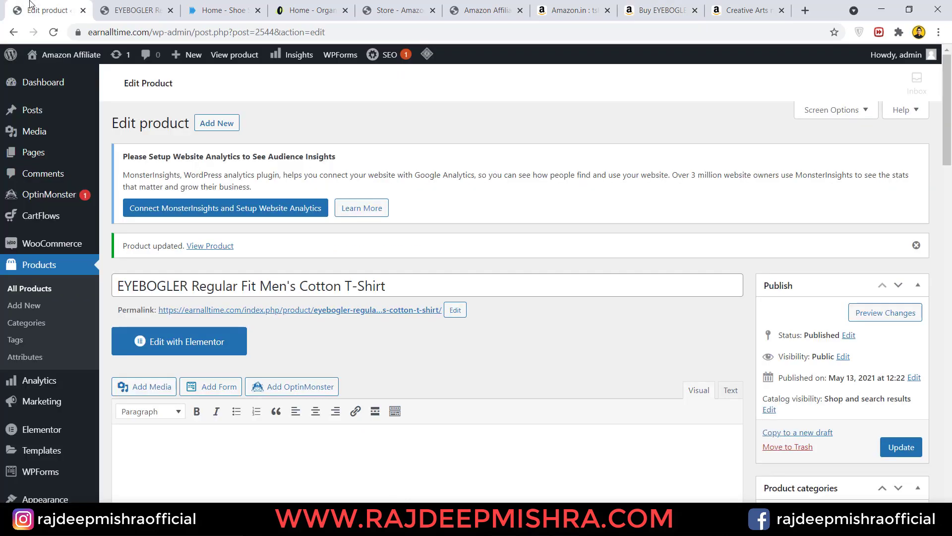
# - Paste 'Very good quality product...just go for it.' as a five-star review and submit it
pyautogui.click(112, 4)
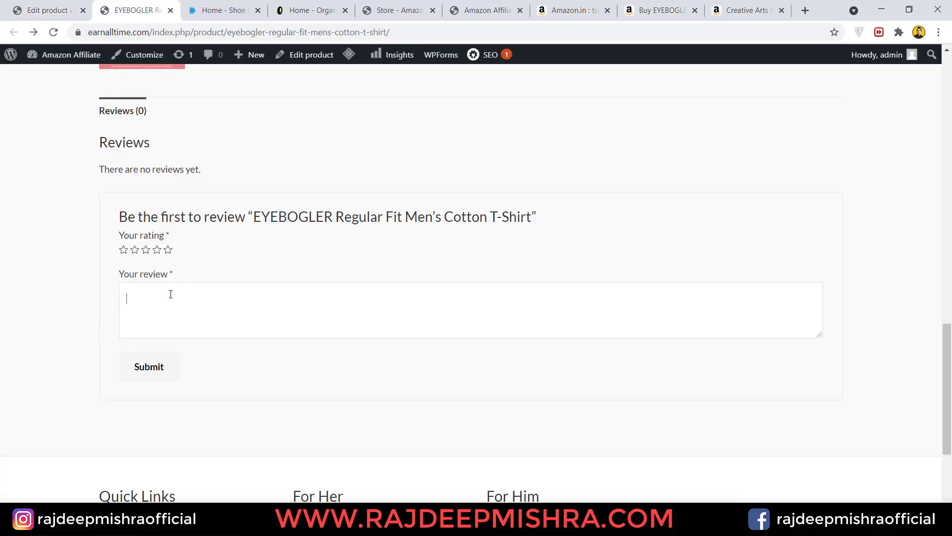
pyautogui.hotkey('ctrl', 'v')
pyautogui.click(168, 251)
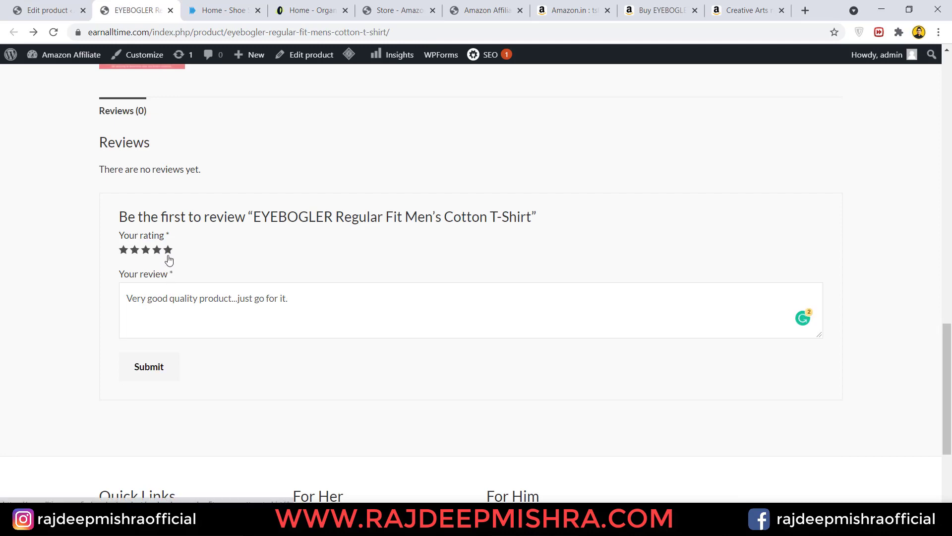
pyautogui.click(150, 367)
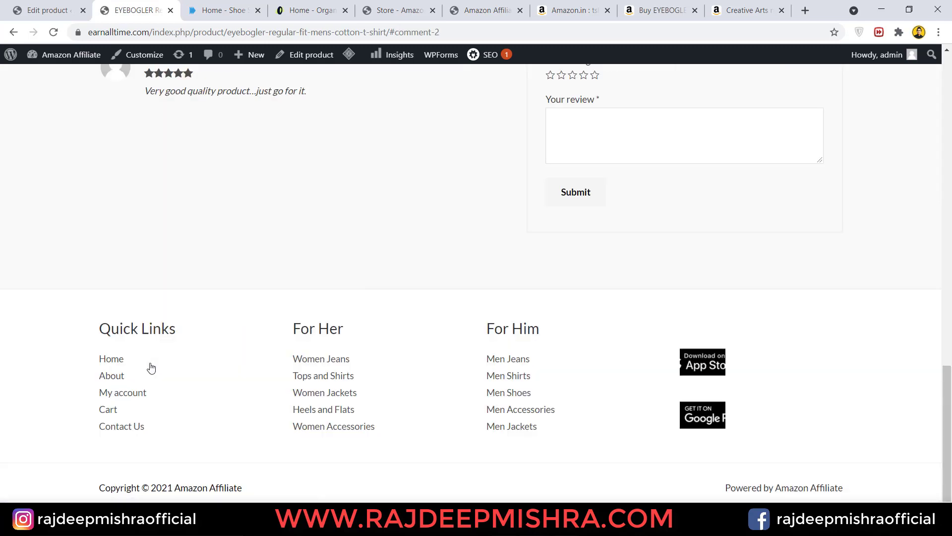
pyautogui.moveTo(948, 410); pyautogui.dragTo(949, 356)
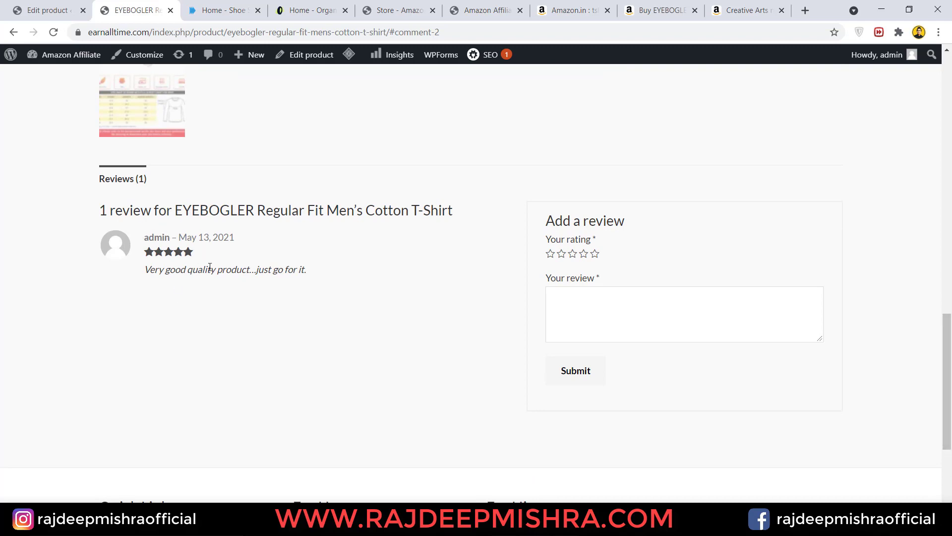
pyautogui.click(44, 10)
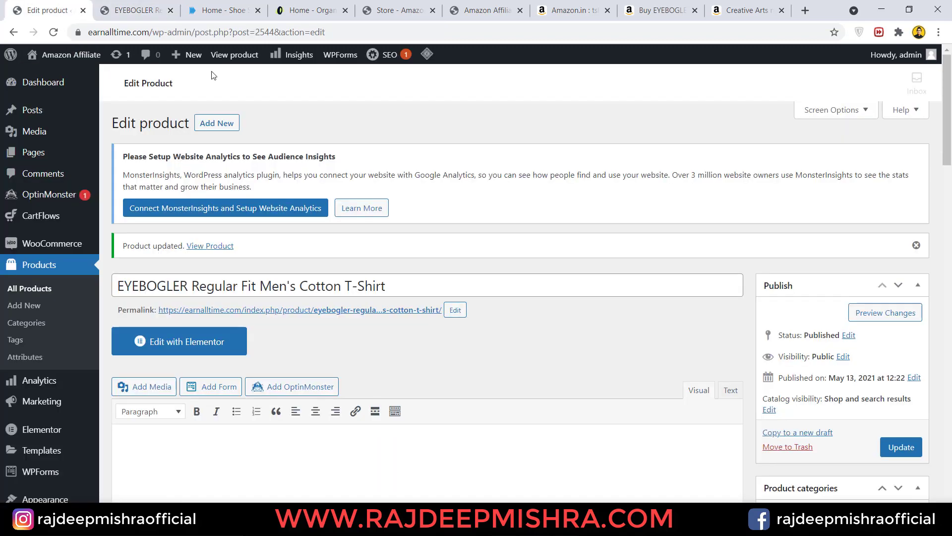
# - Open the new T-shirt review for editing and look up the original reviewer on Amazon
pyautogui.click(53, 34)
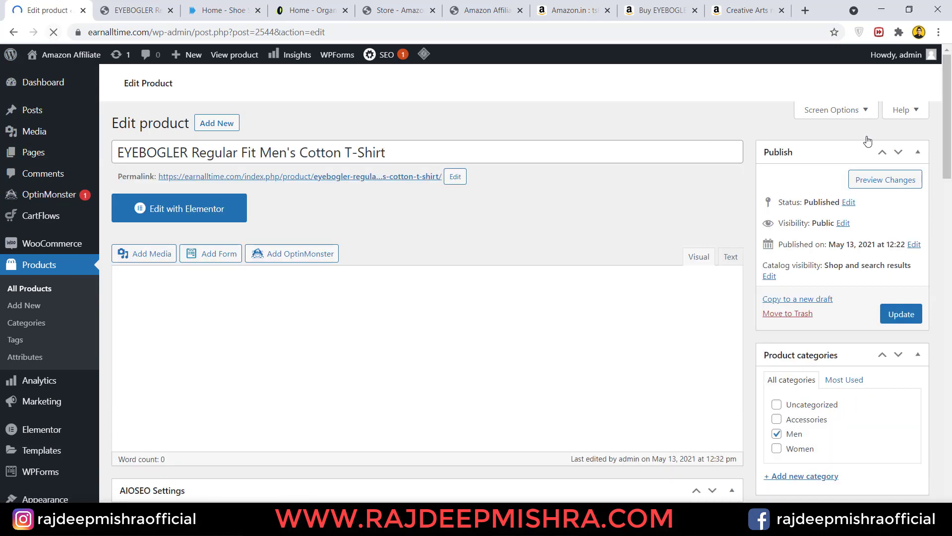
pyautogui.scroll(-5, 951, 232)
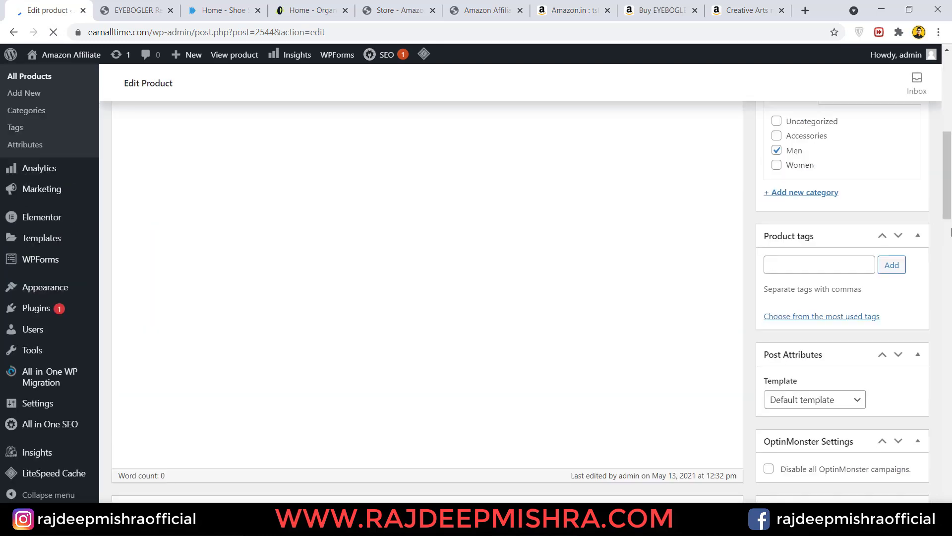
pyautogui.scroll(-20, 951, 242)
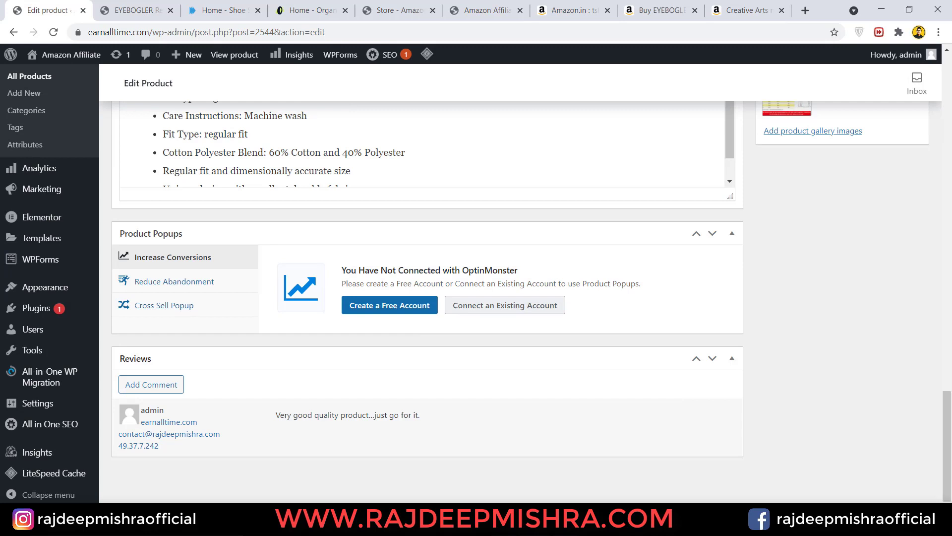
pyautogui.moveTo(223, 432)
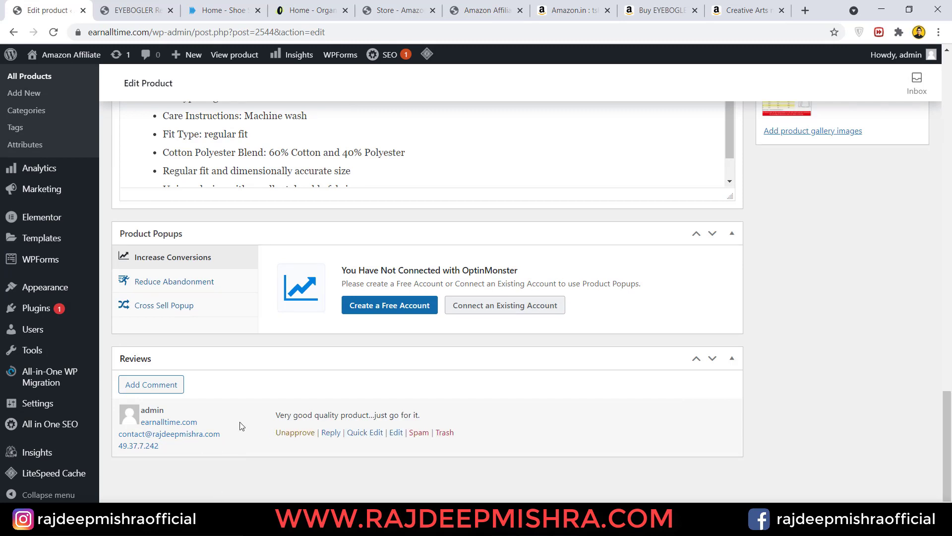
pyautogui.click(395, 432)
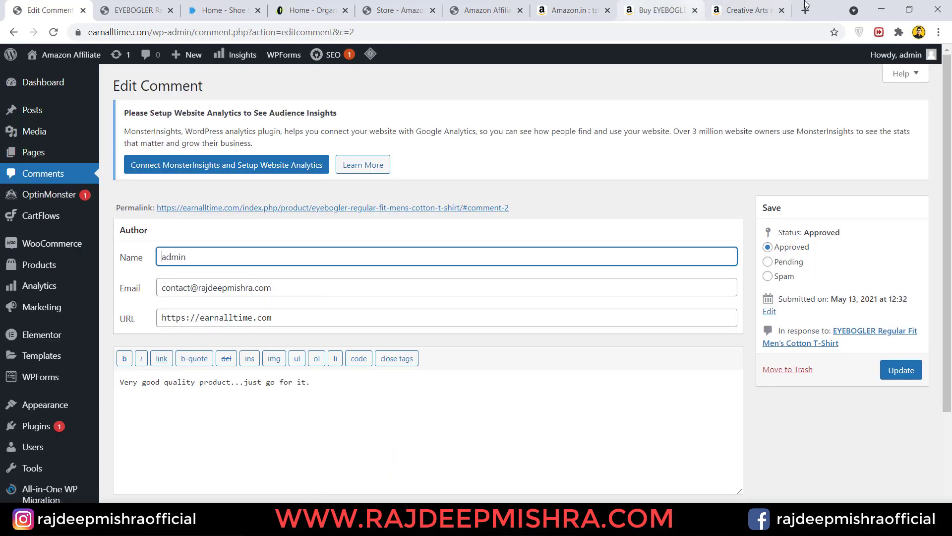
pyautogui.click(748, 6)
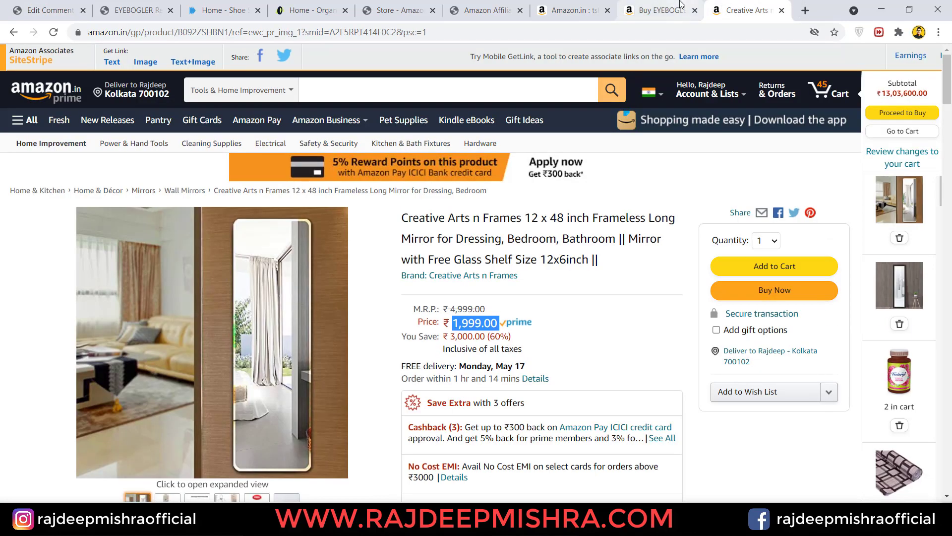
pyautogui.click(663, 10)
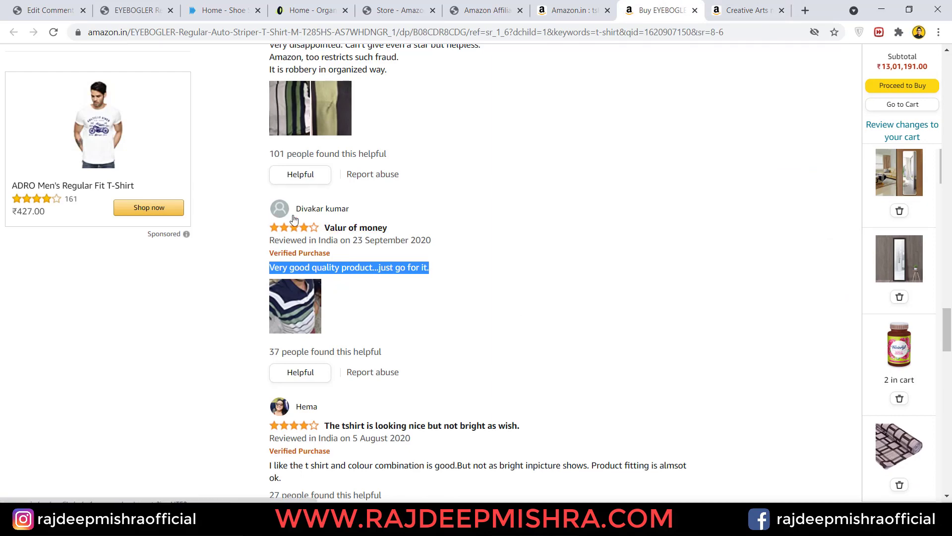
pyautogui.click(36, 4)
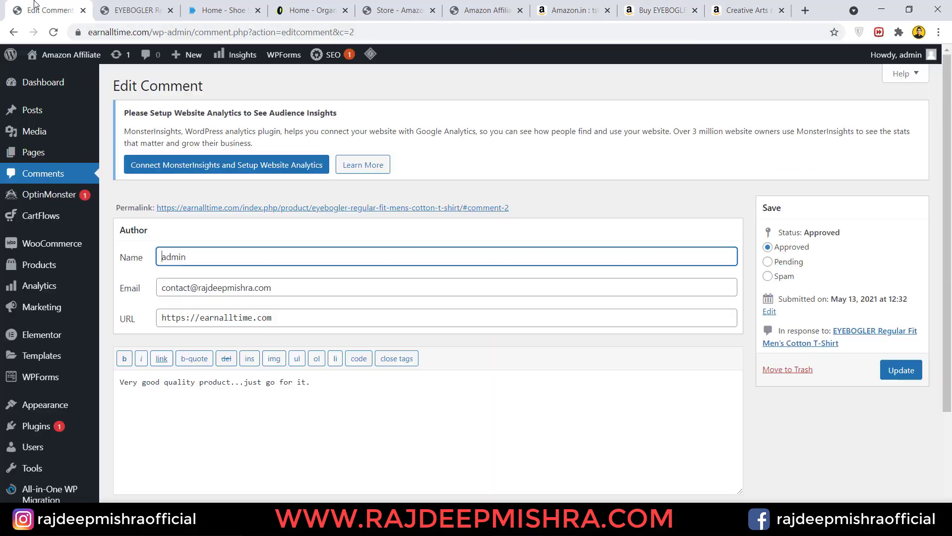
# - Replace the author name admin with the Amazon reviewer's full name and update the comment
pyautogui.doubleClick(155, 256)
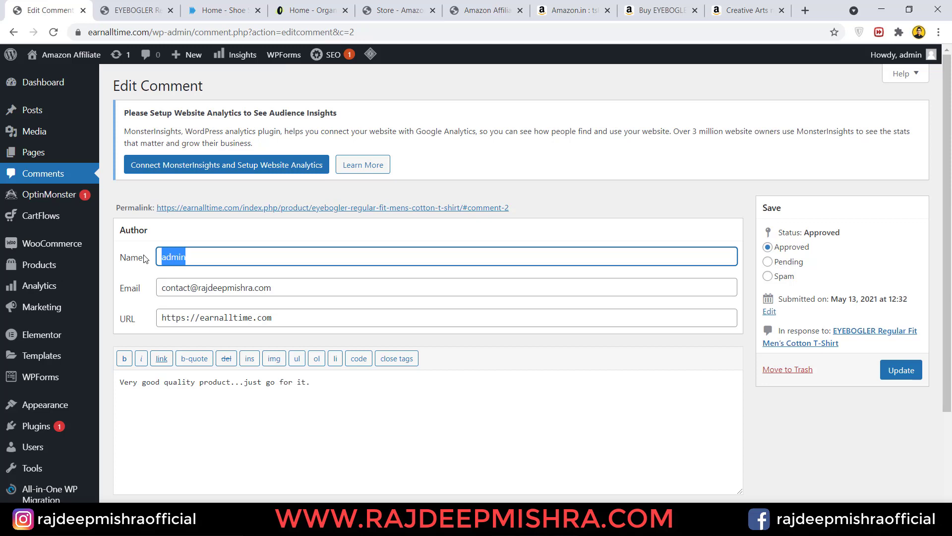
pyautogui.click(146, 259)
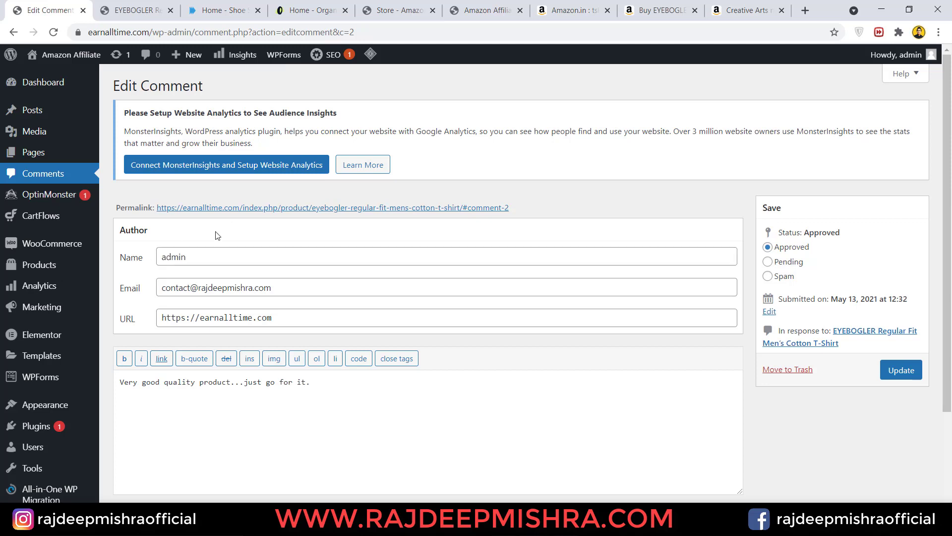
pyautogui.click(204, 253)
pyautogui.press('BackSpace')
pyautogui.press('BackSpace')
pyautogui.press('BackSpace')
pyautogui.press('BackSpace')
pyautogui.press('BackSpace')
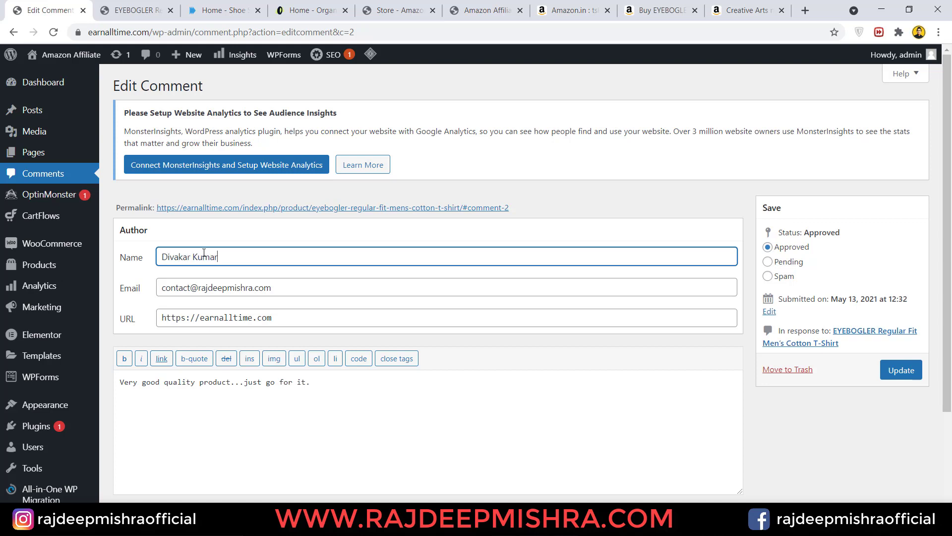
pyautogui.click(333, 428)
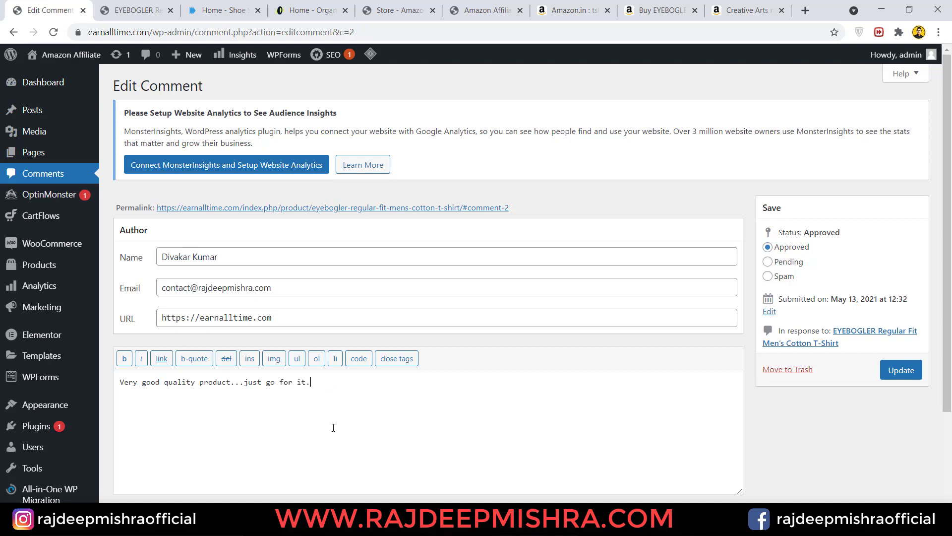
pyautogui.click(888, 380)
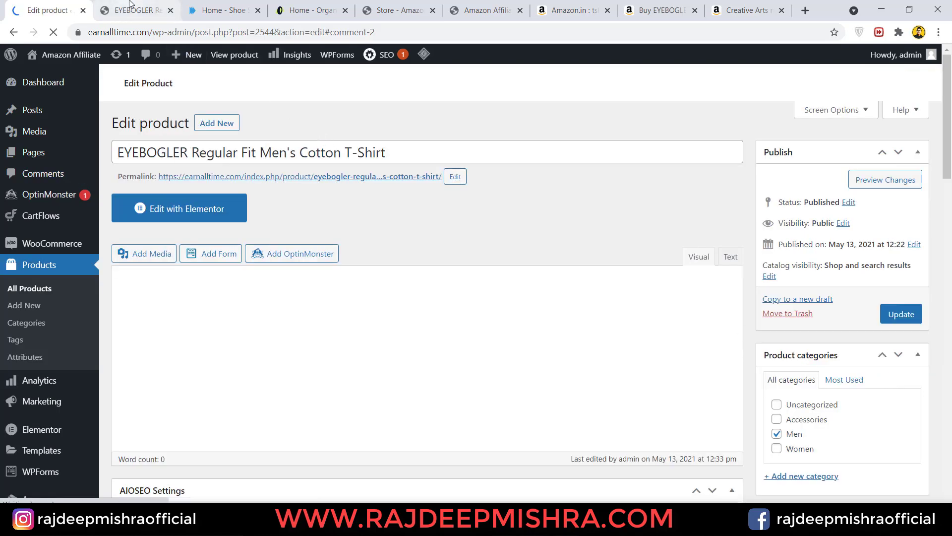
pyautogui.click(130, 6)
pyautogui.click(53, 34)
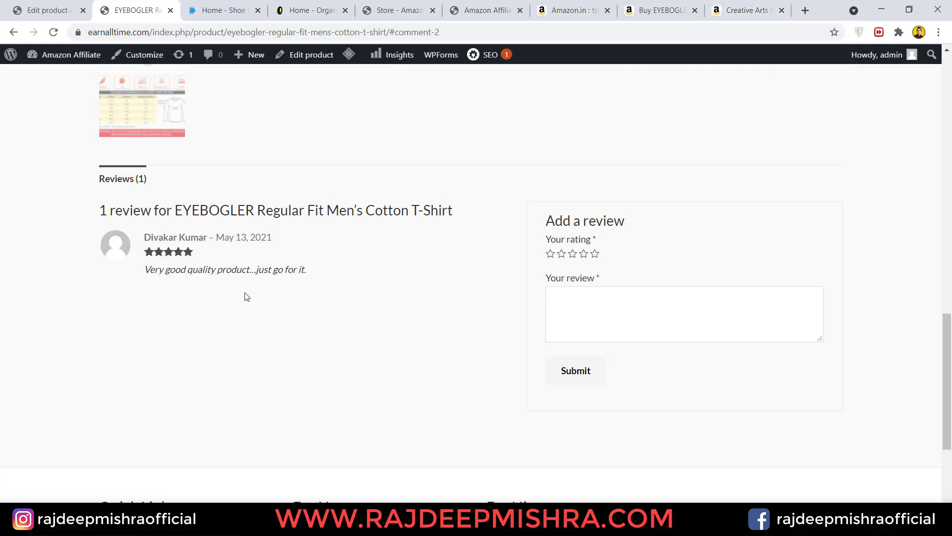
pyautogui.moveTo(949, 428); pyautogui.dragTo(949, 179)
pyautogui.scroll(-5, 510, 346)
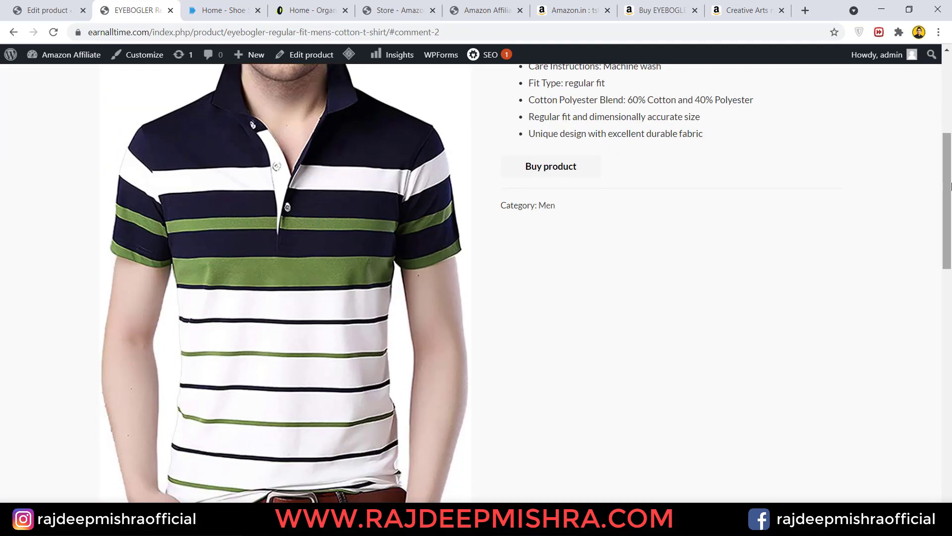
pyautogui.moveTo(949, 200); pyautogui.dragTo(948, 352)
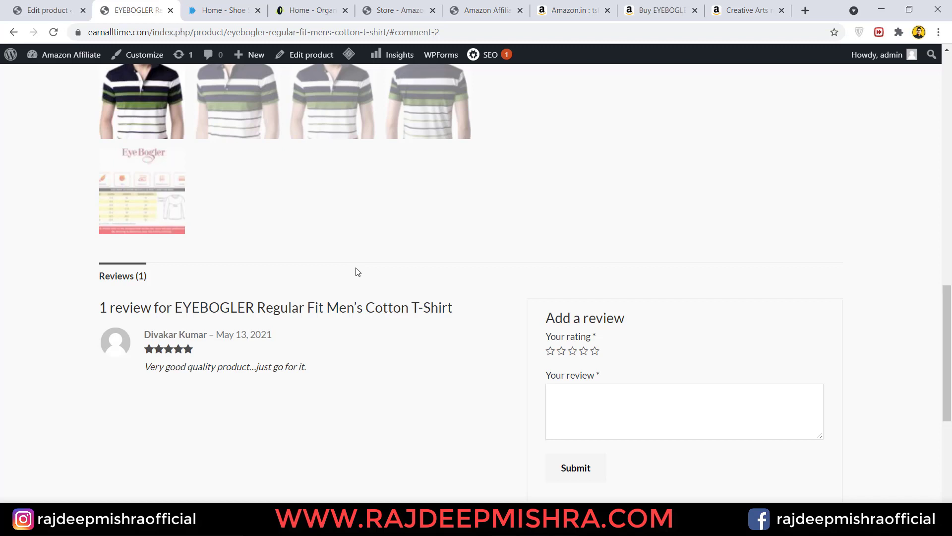
pyautogui.moveTo(947, 353); pyautogui.dragTo(947, 121)
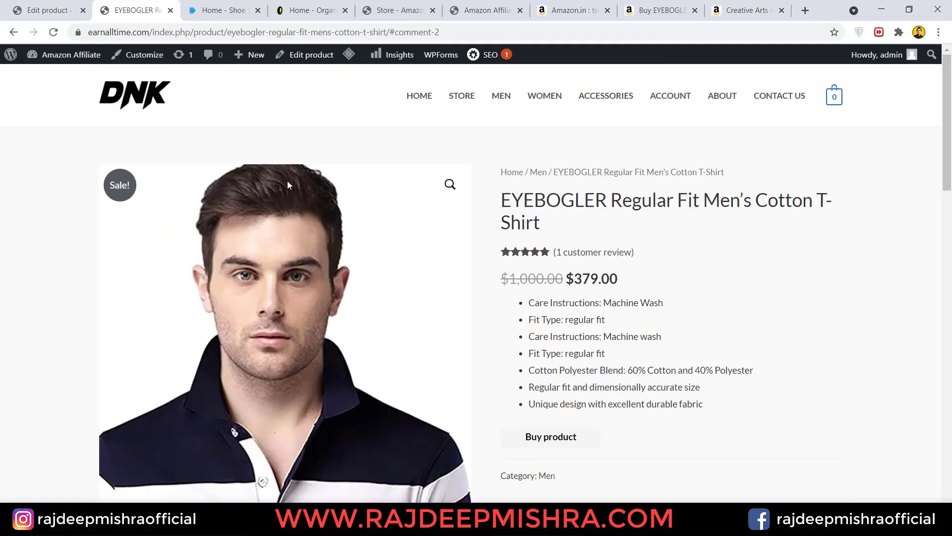
pyautogui.click(59, 6)
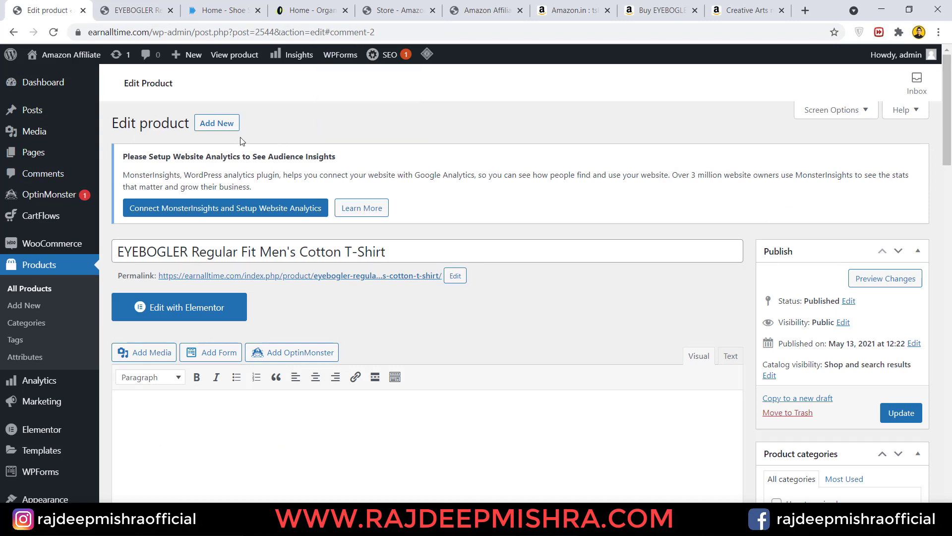
# - Set the WooCommerce store currency to Indian rupee (₹) in General settings and save
pyautogui.moveTo(66, 246)
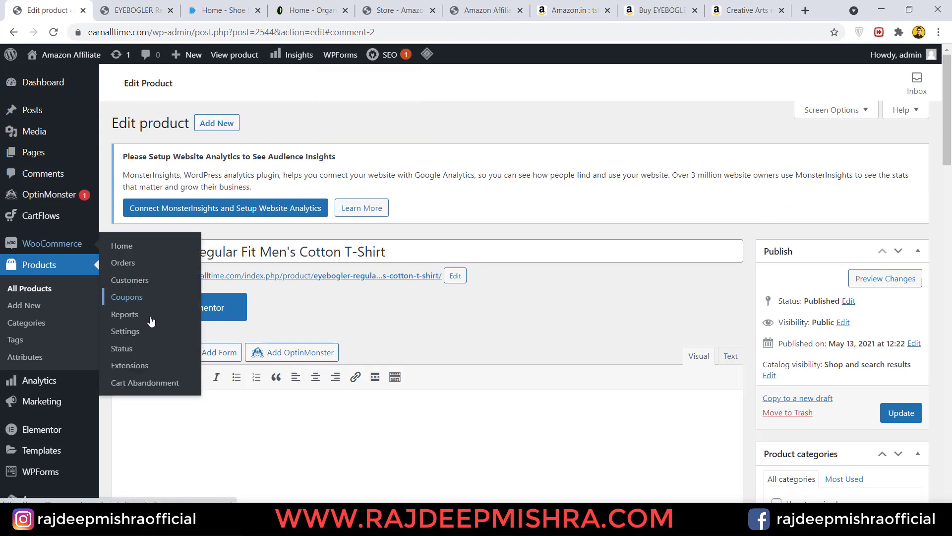
pyautogui.click(155, 332)
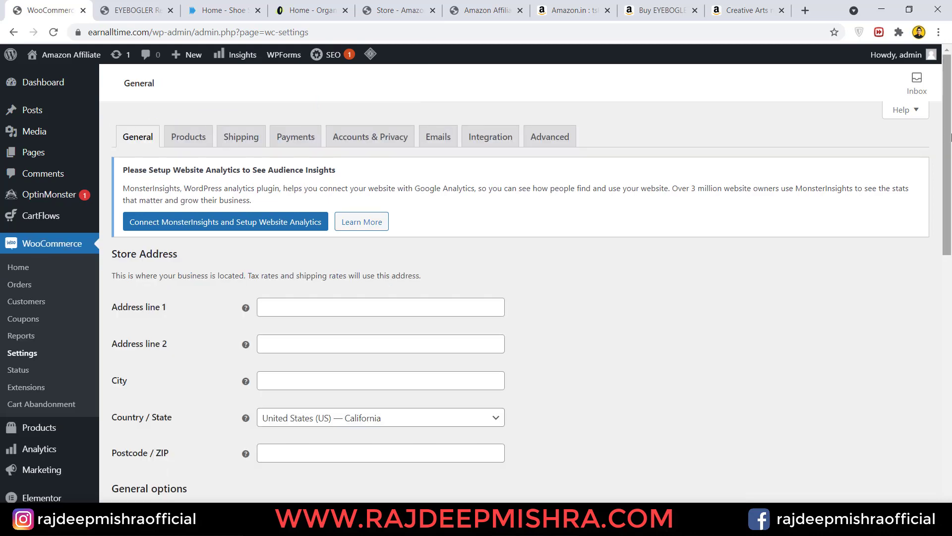
pyautogui.scroll(-4, 155, 333)
pyautogui.scroll(-7, 951, 425)
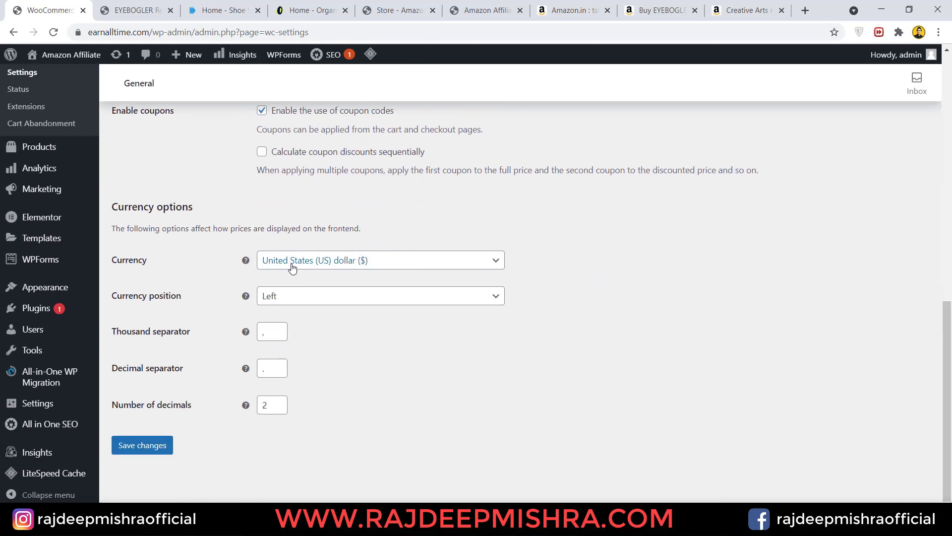
pyautogui.click(334, 265)
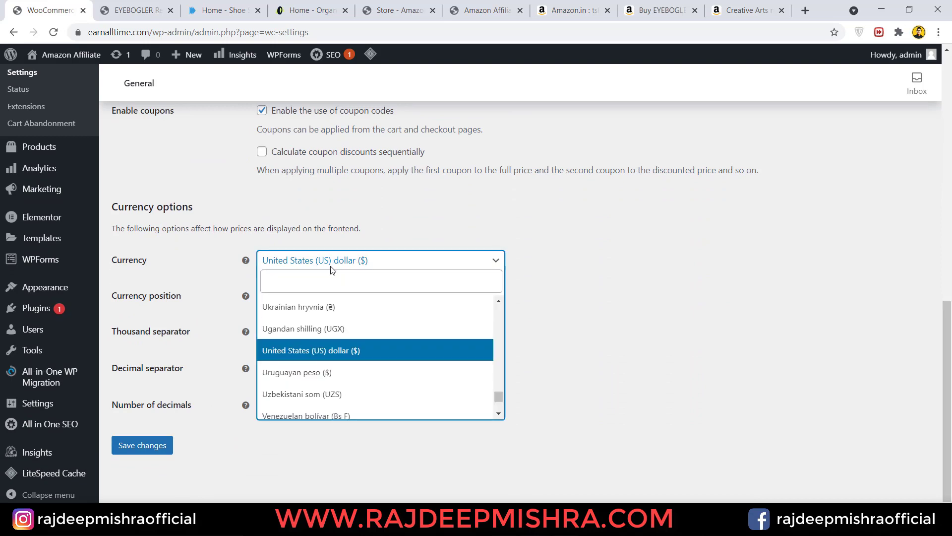
pyautogui.click(326, 281)
pyautogui.write('india')
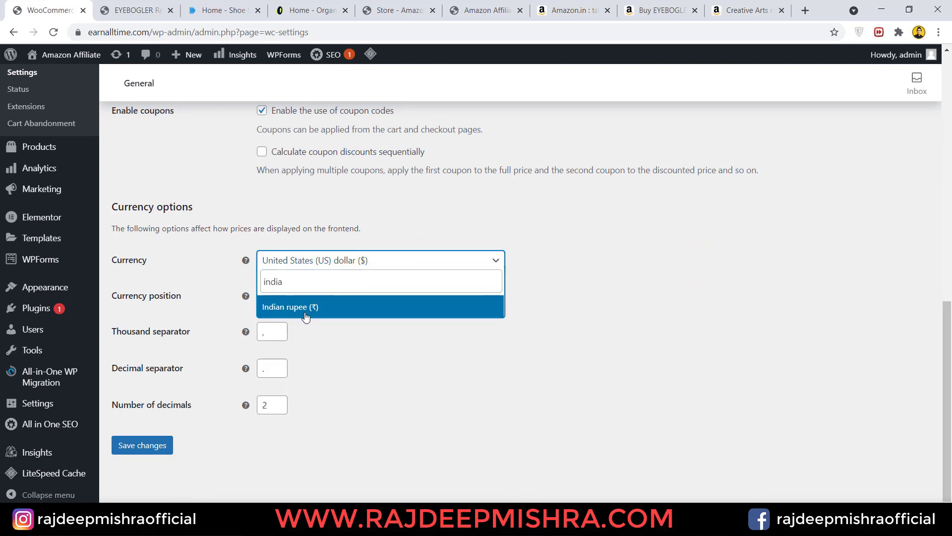
pyautogui.click(306, 316)
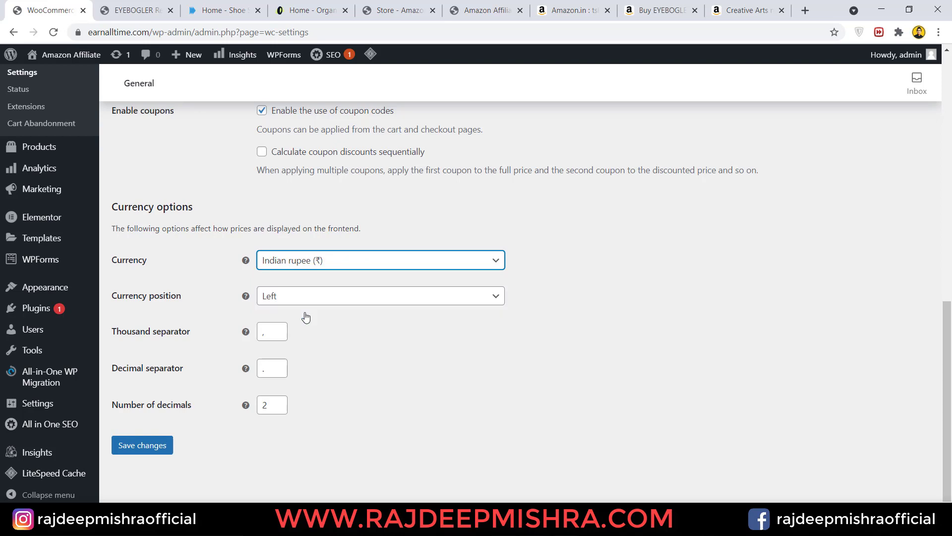
pyautogui.click(143, 445)
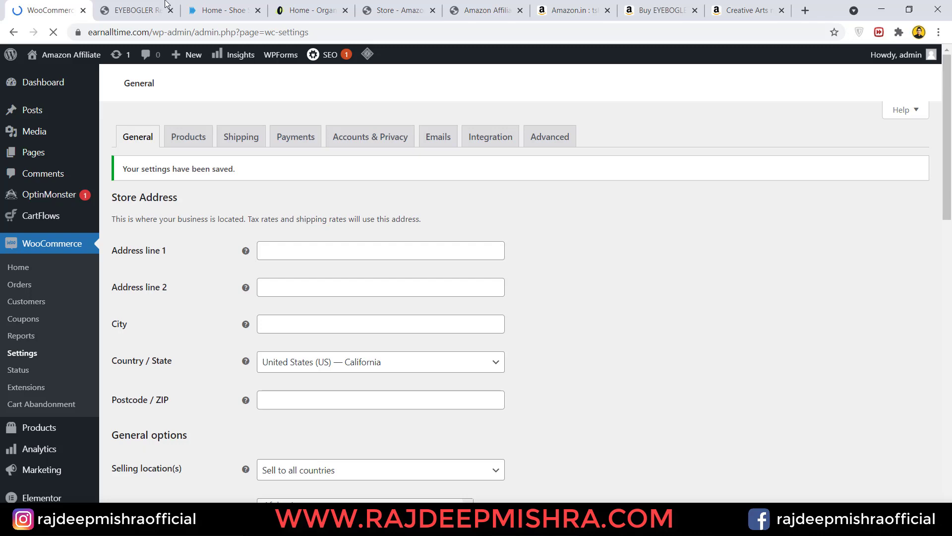
pyautogui.click(130, 9)
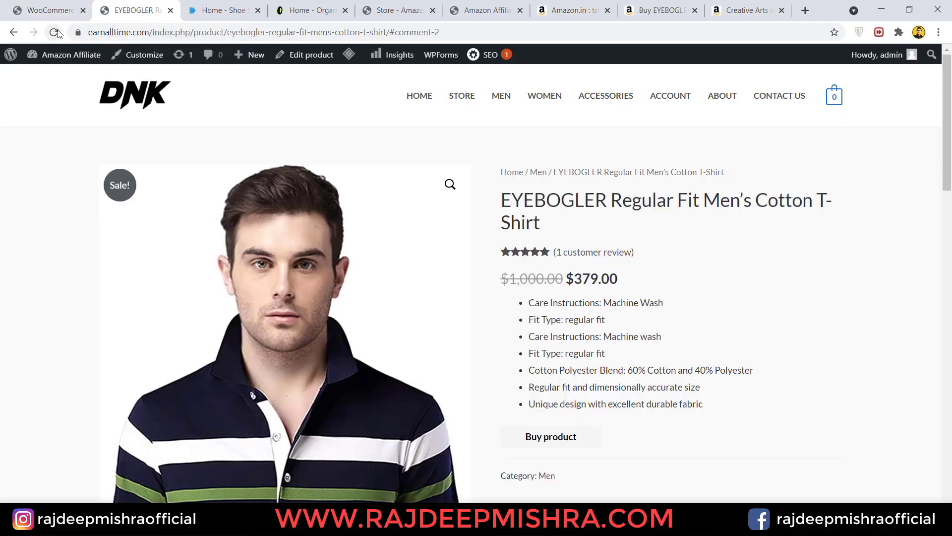
# - Reload the T-shirt page and confirm the sale price reads ₹379.00, down from ₹1,000.00
pyautogui.click(57, 32)
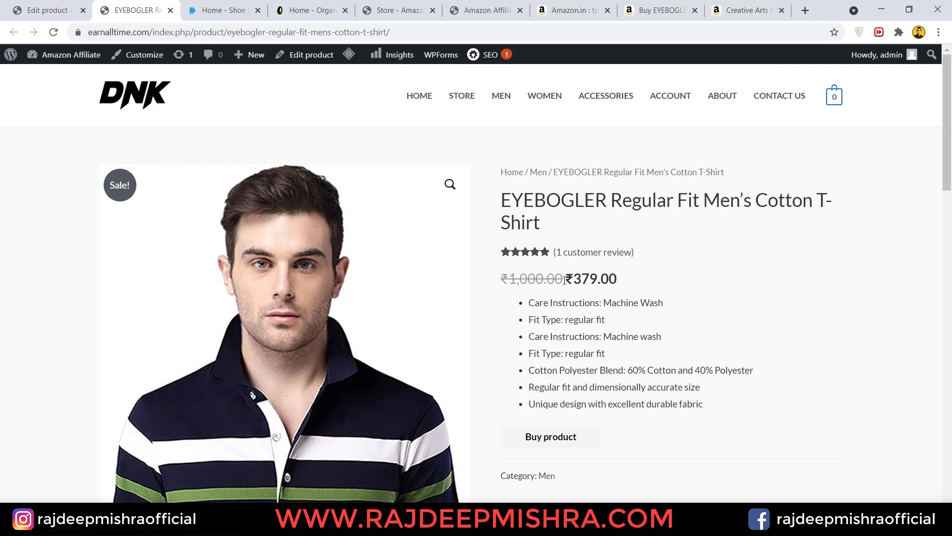
pyautogui.moveTo(564, 281); pyautogui.dragTo(627, 287)
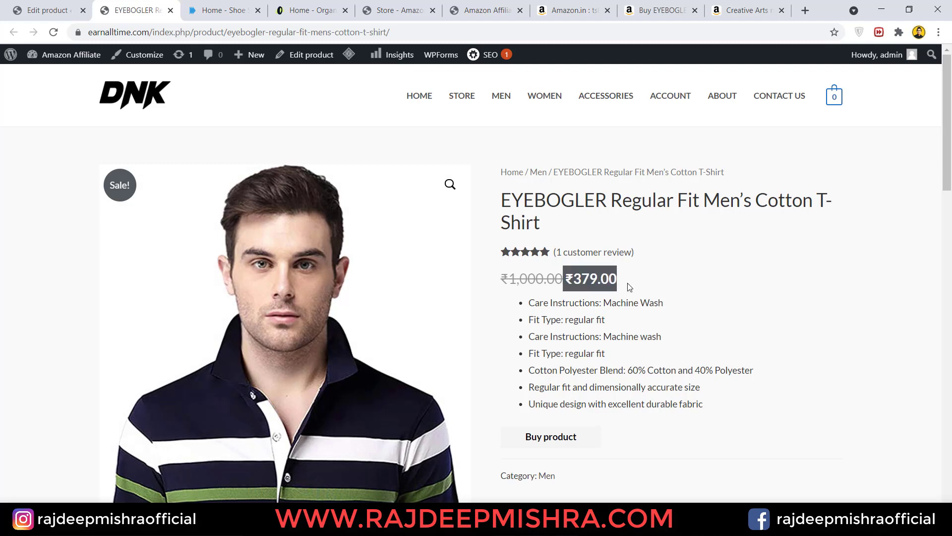
pyautogui.click(629, 287)
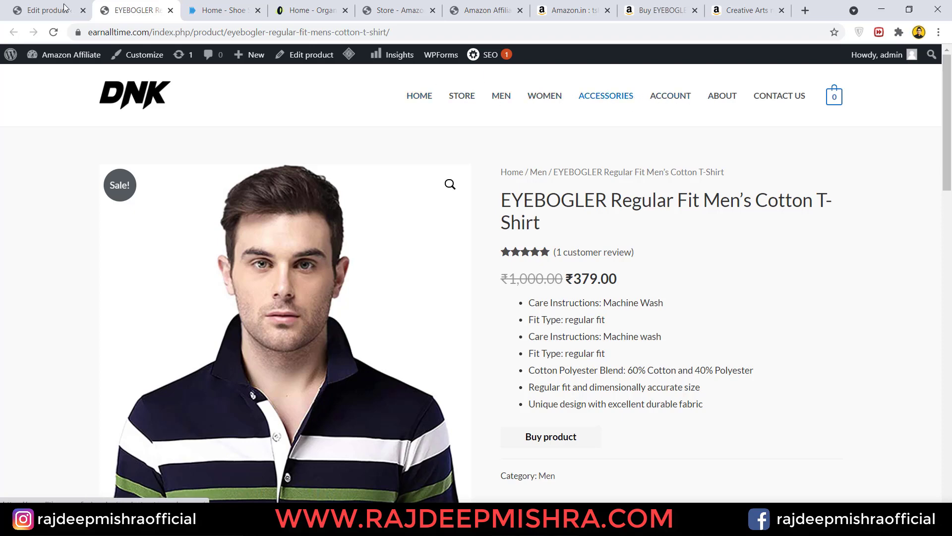
pyautogui.click(40, 9)
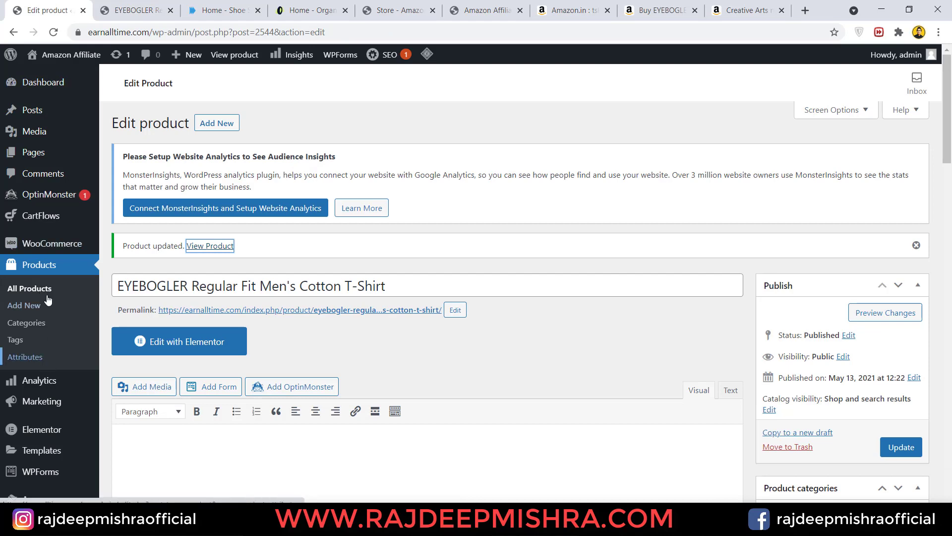
# - Load Main Menu (Primary Menu) in Appearance > Menus and compare it with the live header menu
pyautogui.scroll(-5, 43, 298)
pyautogui.moveTo(40, 289)
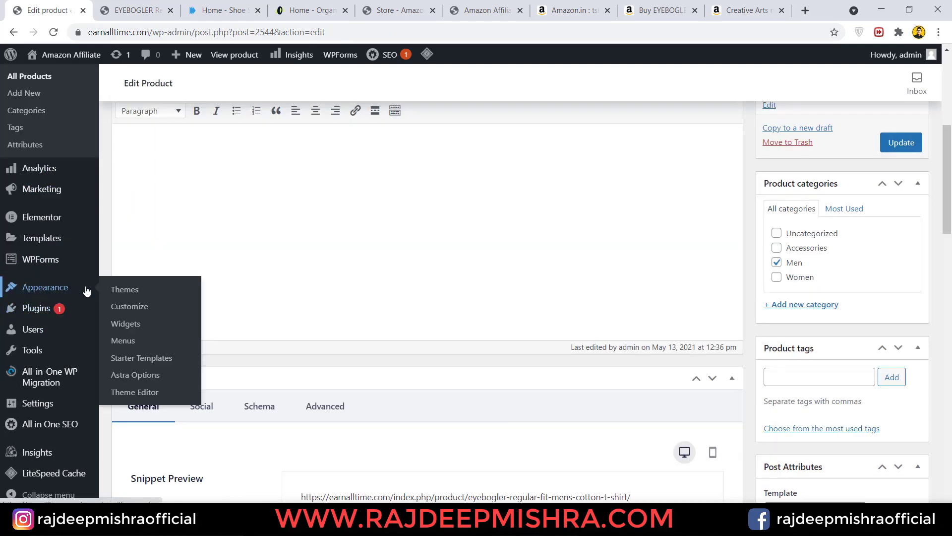
pyautogui.click(137, 346)
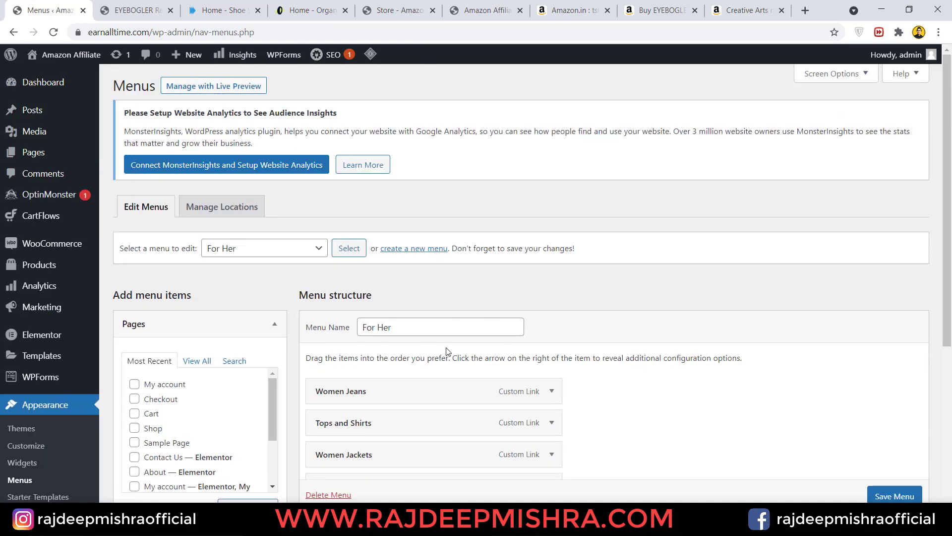
pyautogui.click(305, 253)
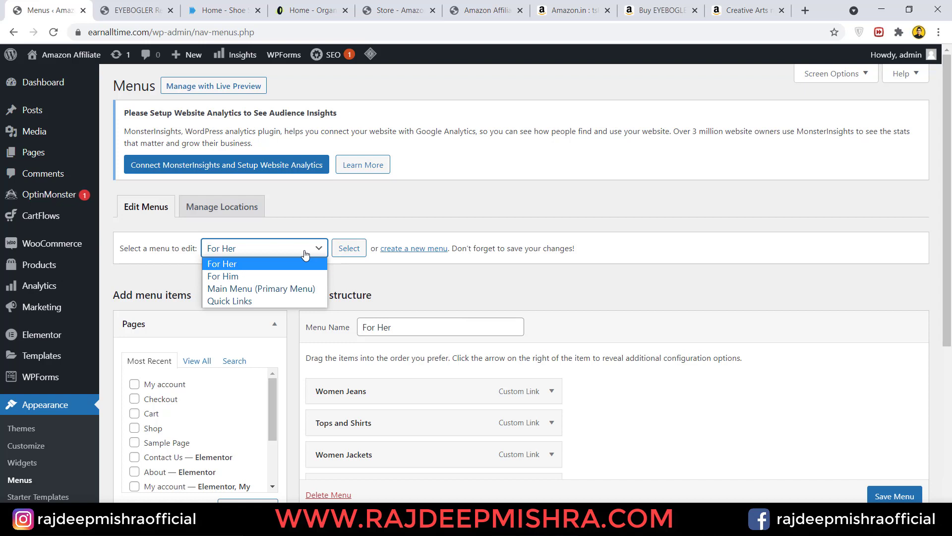
pyautogui.click(267, 288)
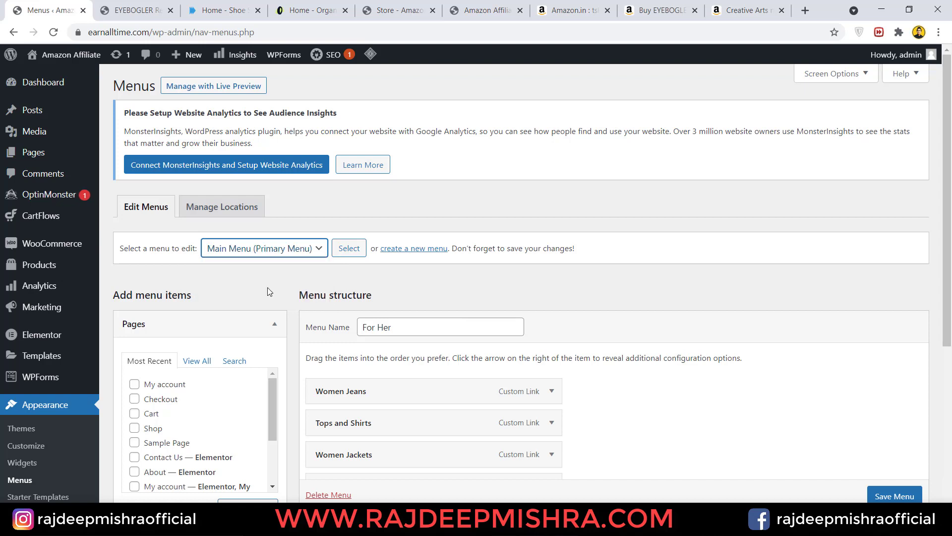
pyautogui.click(349, 250)
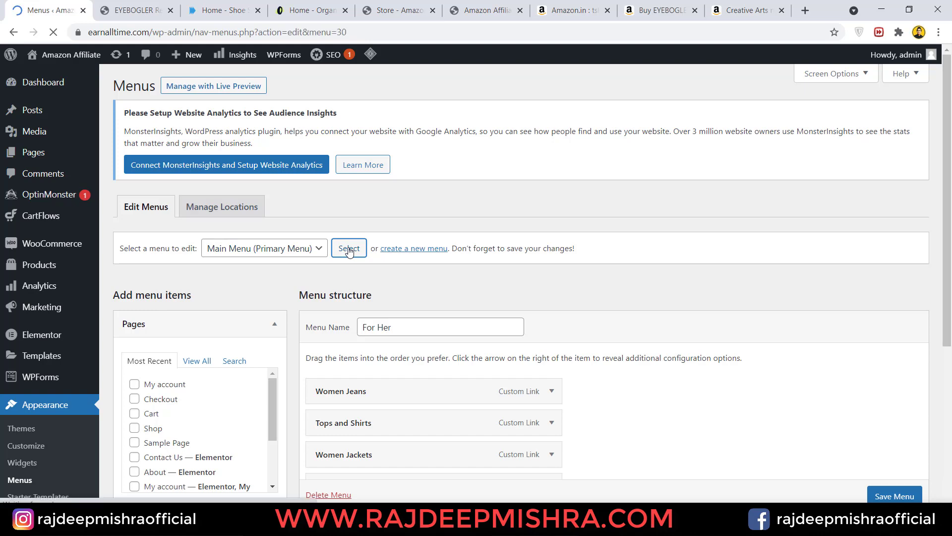
pyautogui.scroll(-2, 950, 253)
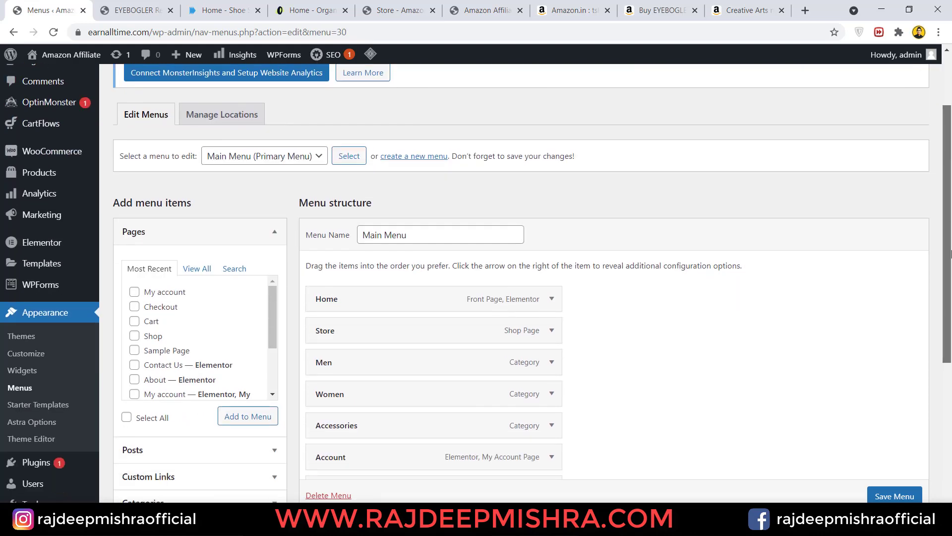
pyautogui.click(140, 6)
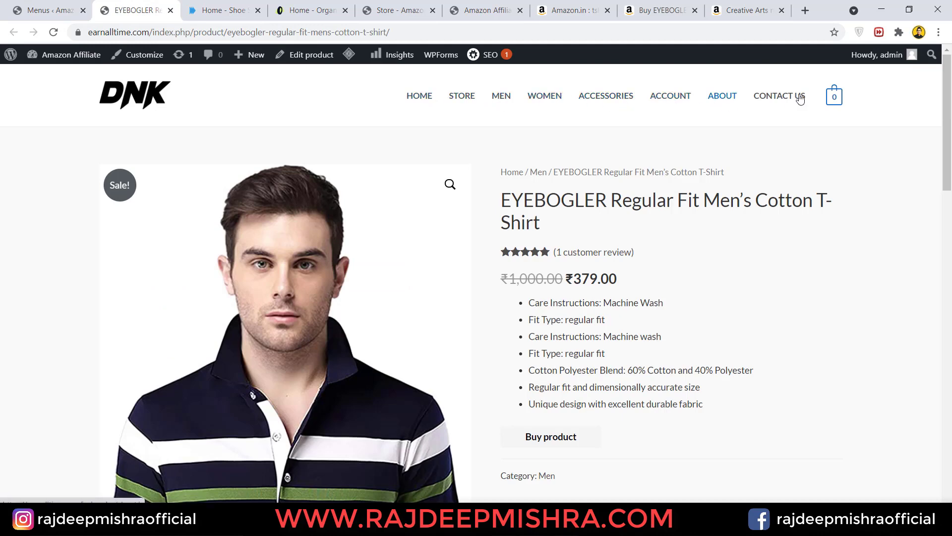
pyautogui.click(47, 10)
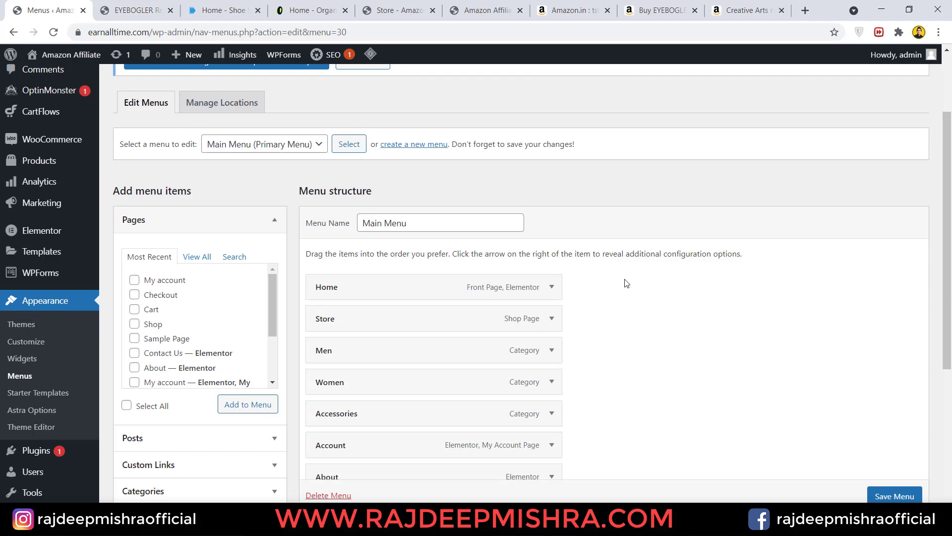
pyautogui.scroll(-2, 626, 283)
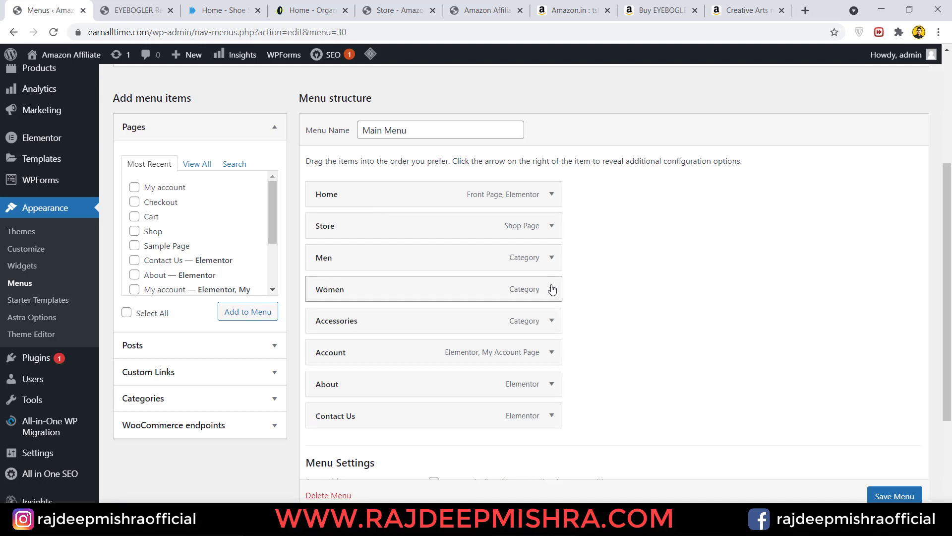
# - Remove Women and Men, nest Accessories under Store, and save the Main Menu
pyautogui.click(552, 290)
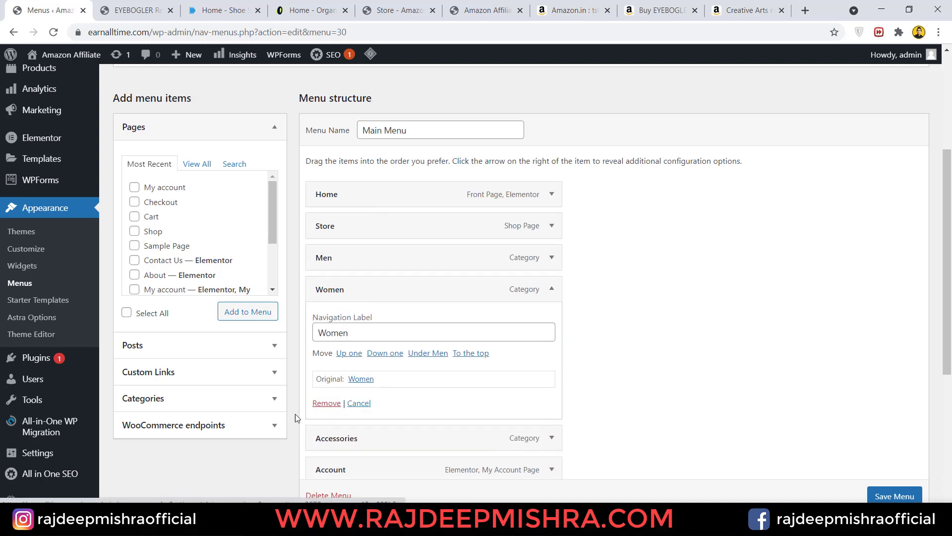
pyautogui.click(326, 403)
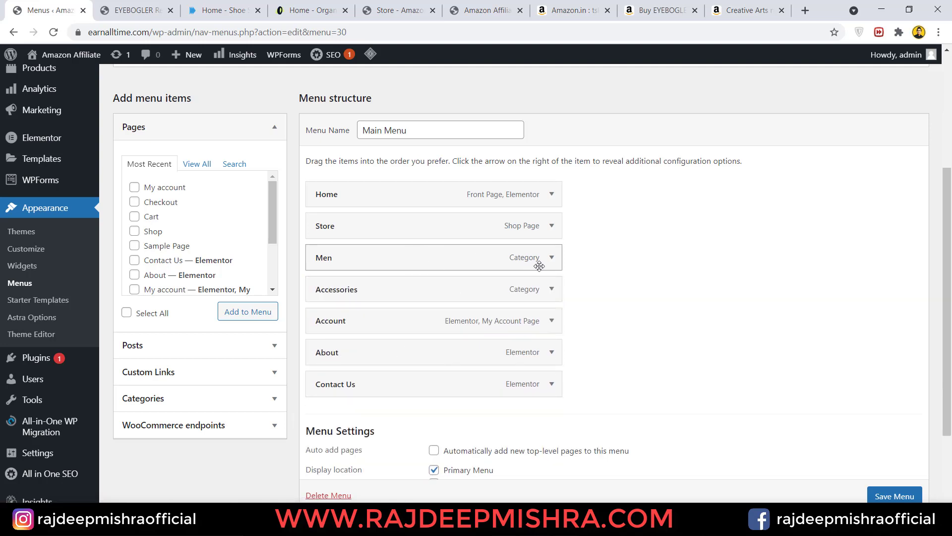
pyautogui.moveTo(546, 260); pyautogui.dragTo(546, 259)
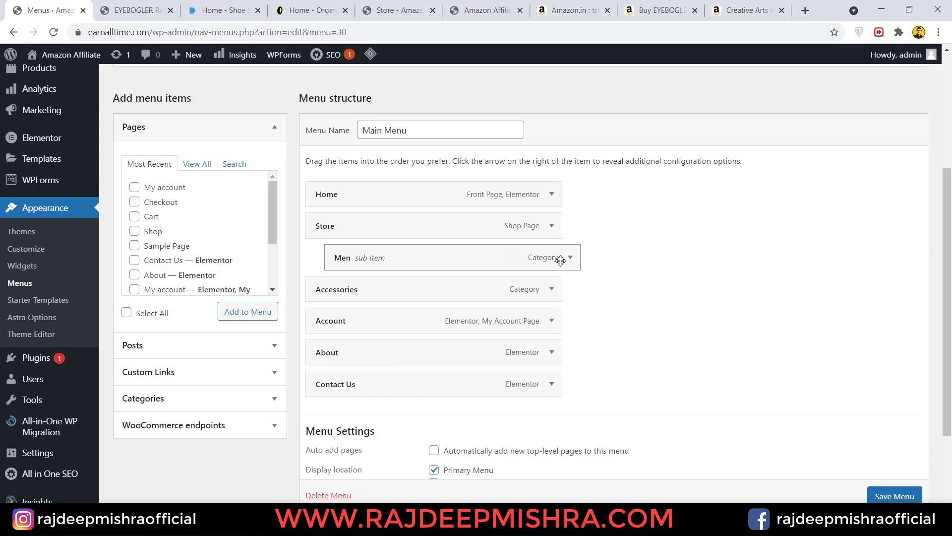
pyautogui.moveTo(467, 264); pyautogui.dragTo(550, 257)
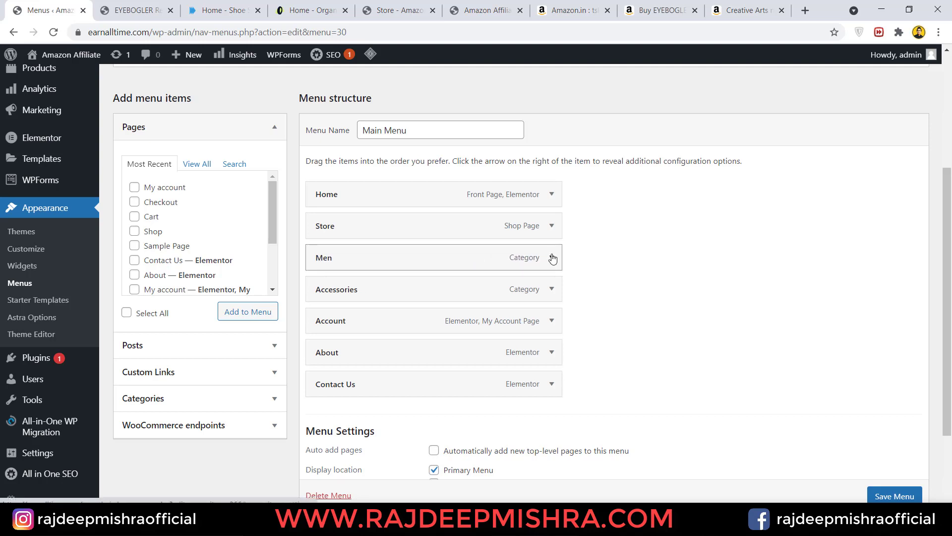
pyautogui.click(551, 257)
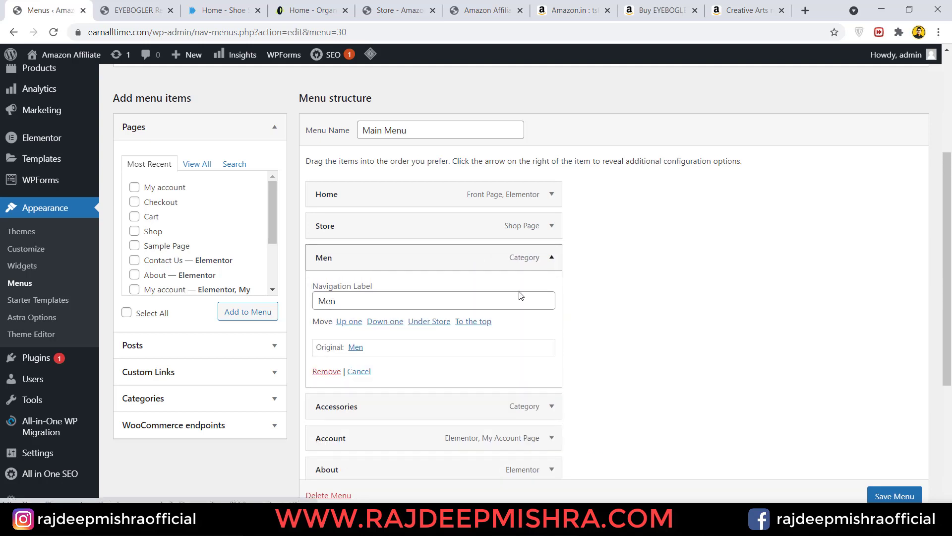
pyautogui.click(328, 371)
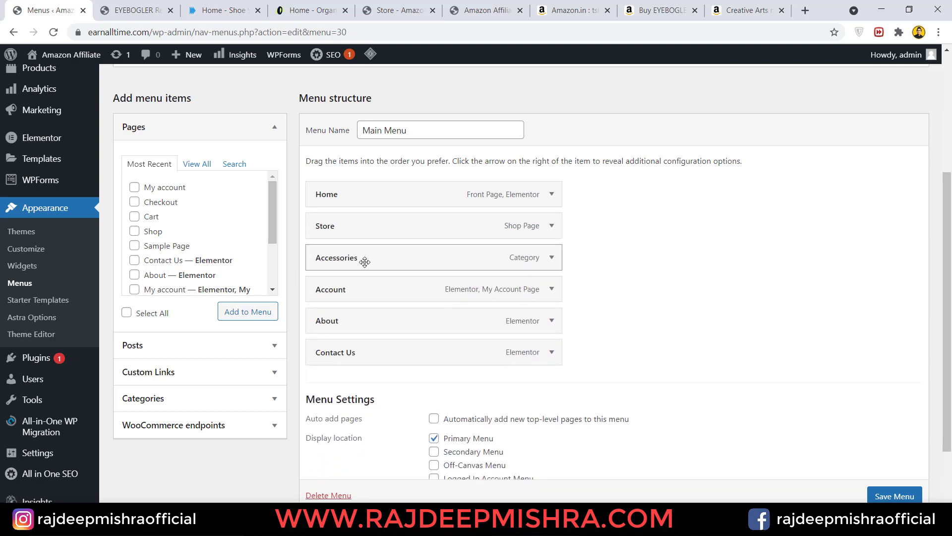
pyautogui.moveTo(364, 262); pyautogui.dragTo(390, 257)
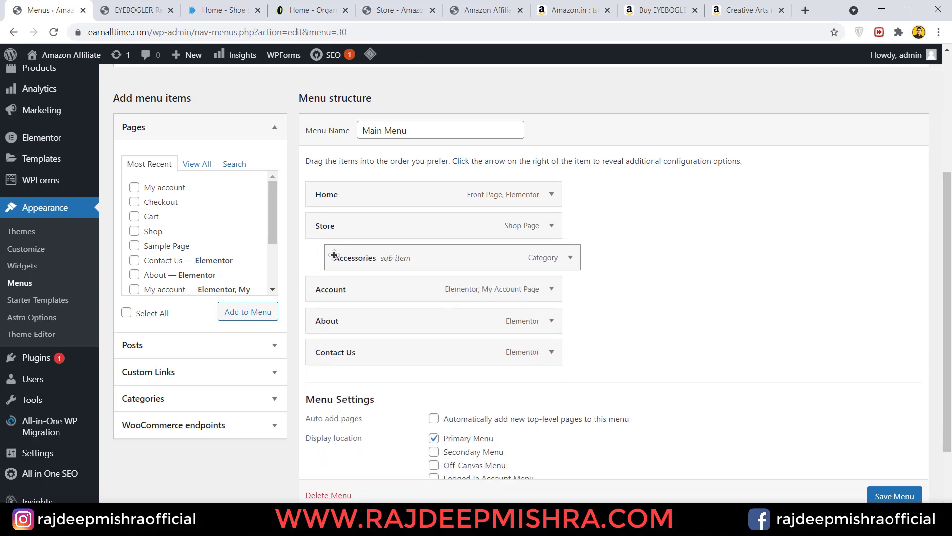
pyautogui.scroll(-1, 881, 498)
pyautogui.click(881, 498)
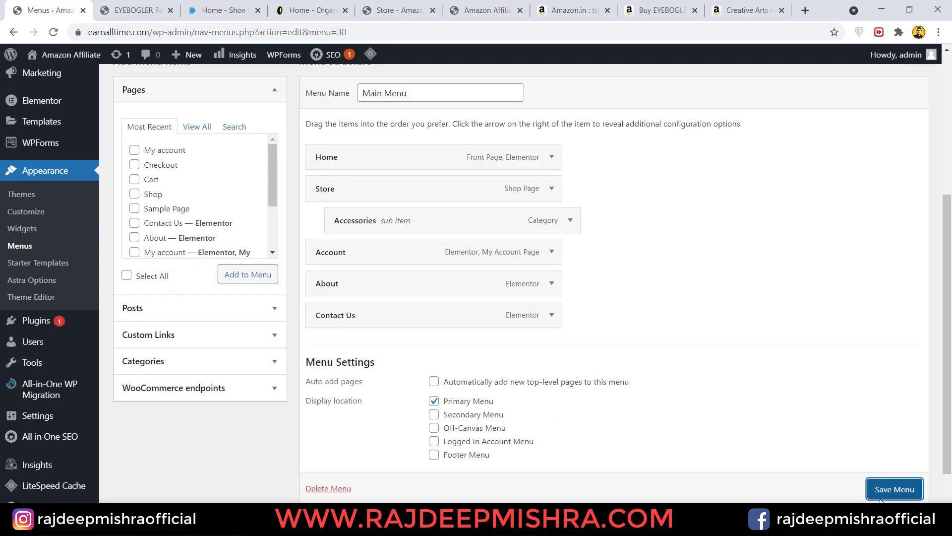
pyautogui.click(142, 6)
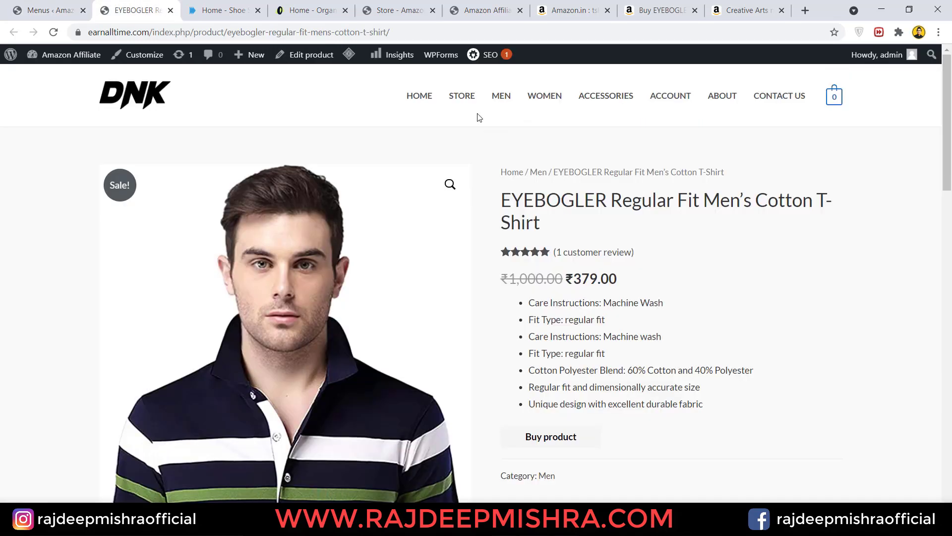
# - Reload the product page, confirm STORE now has an Accessories submenu, and launch the Customizer
pyautogui.click(53, 33)
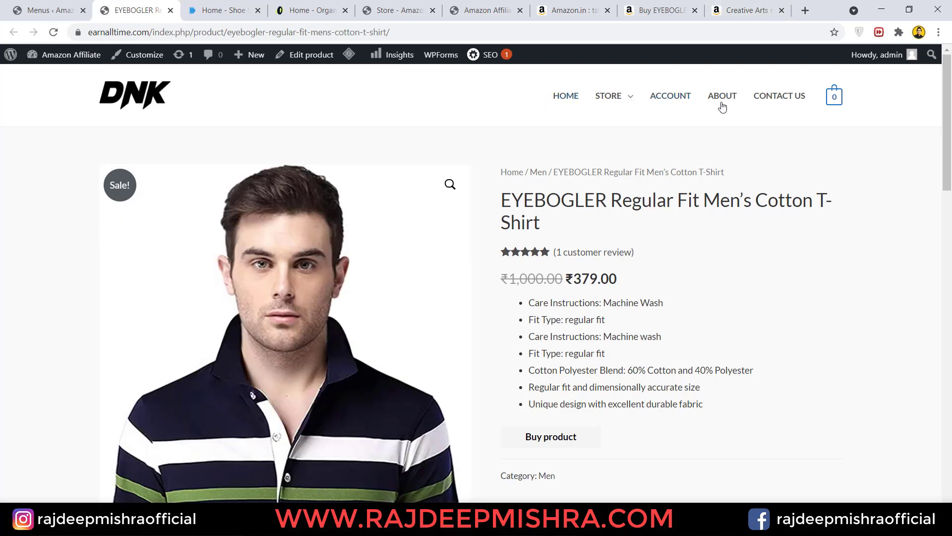
pyautogui.moveTo(614, 99)
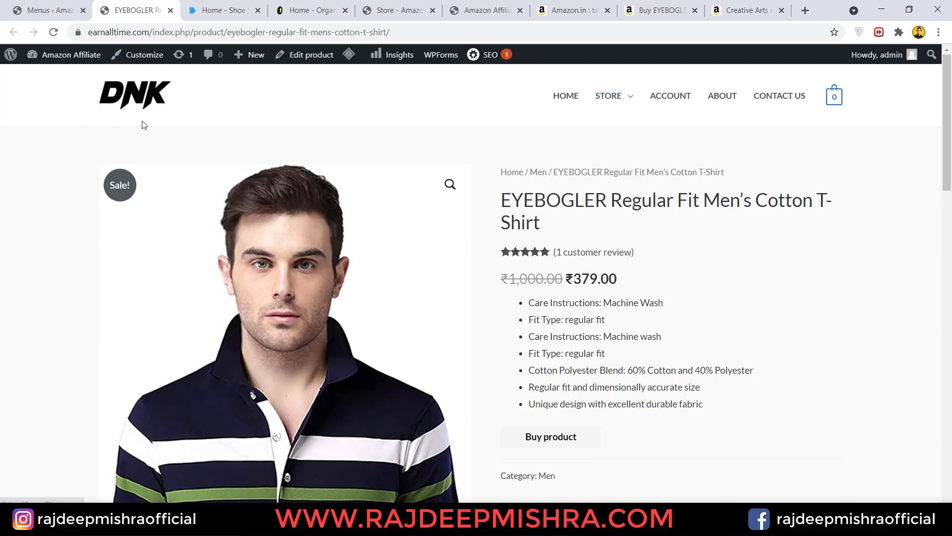
pyautogui.click(141, 58)
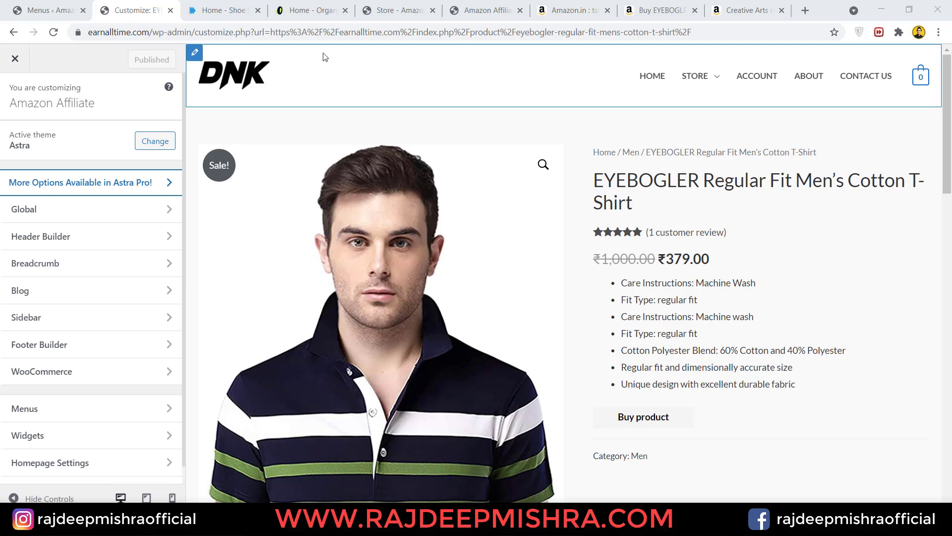
# - Try a red, then a light yellow background colour on the primary header row
pyautogui.click(195, 55)
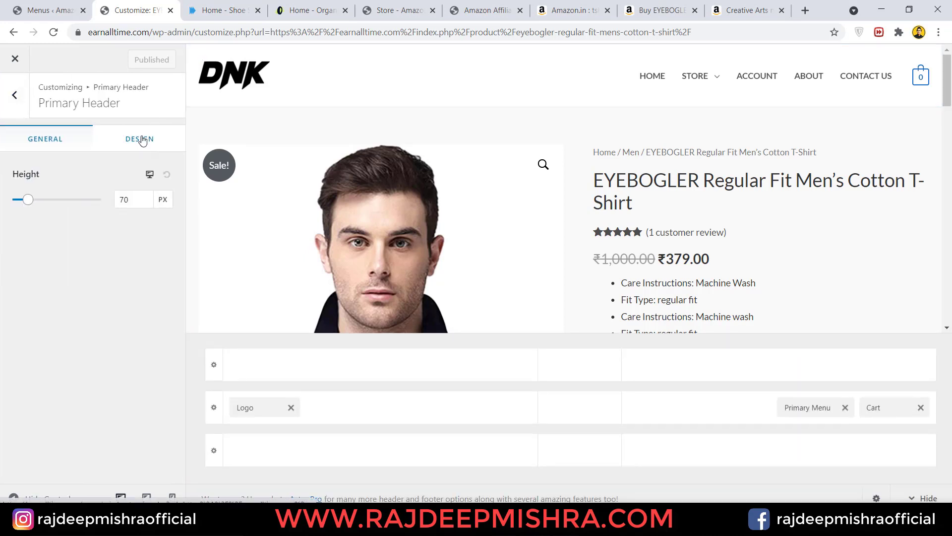
pyautogui.click(142, 140)
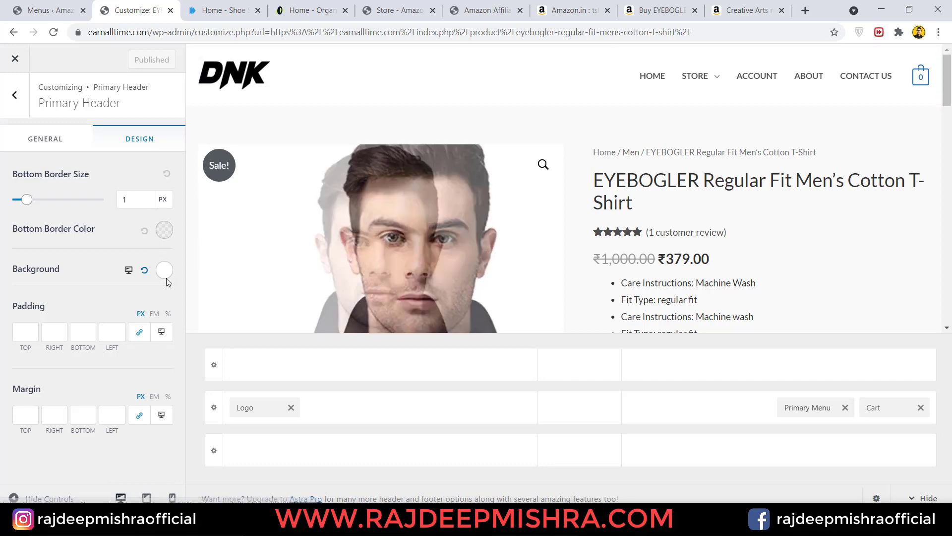
pyautogui.click(165, 270)
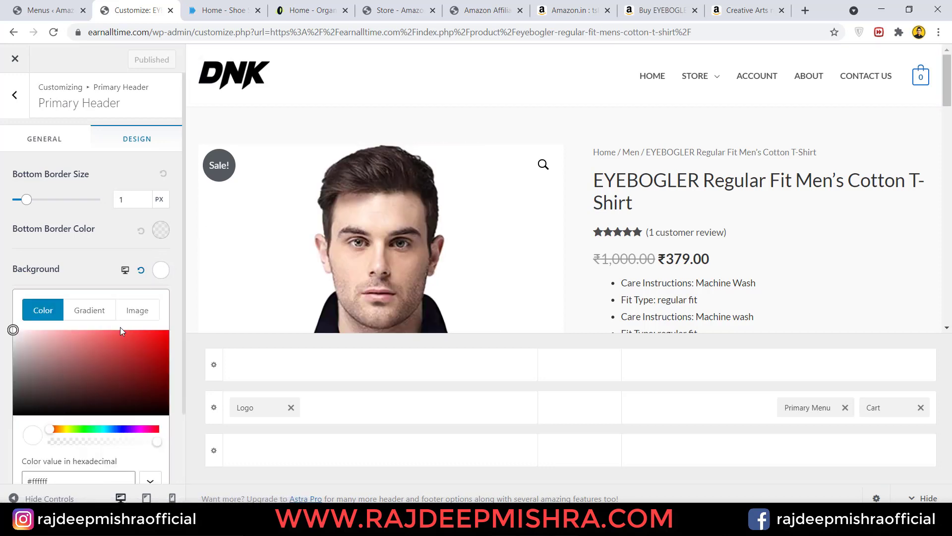
pyautogui.moveTo(109, 344)
pyautogui.mouseDown()
pyautogui.moveTo(121, 357)
pyautogui.moveTo(70, 342)
pyautogui.moveTo(75, 366)
pyautogui.moveTo(61, 330)
pyautogui.mouseUp()
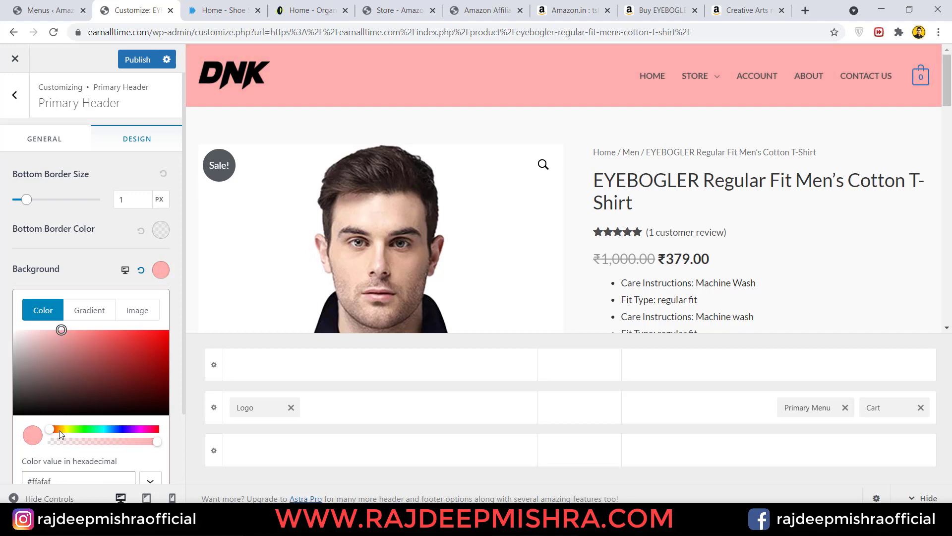
pyautogui.moveTo(59, 430)
pyautogui.mouseDown()
pyautogui.moveTo(79, 429)
pyautogui.moveTo(60, 428)
pyautogui.mouseUp()
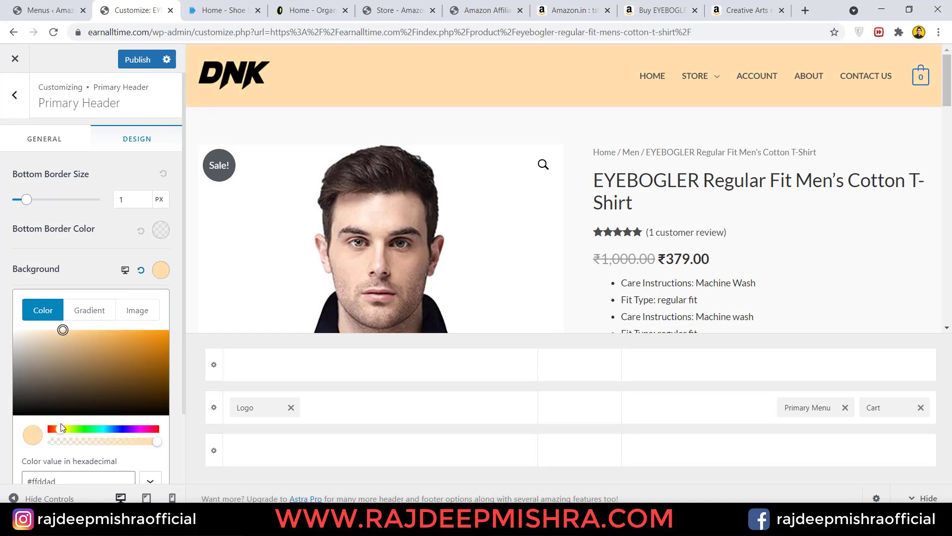
# - Switch off 'Different Logo for Transparent Header?' and go back to the Header Builder list
pyautogui.click(60, 142)
pyautogui.moveTo(203, 84)
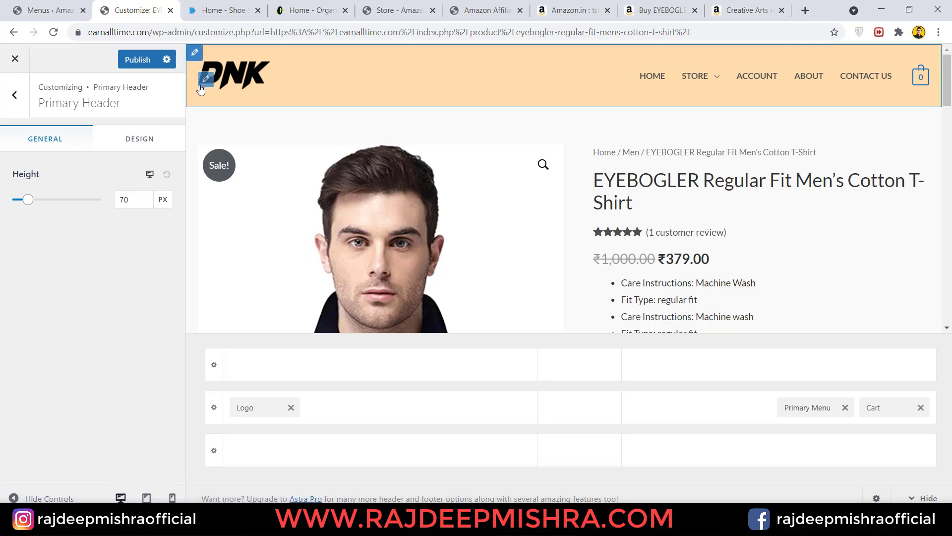
pyautogui.click(203, 84)
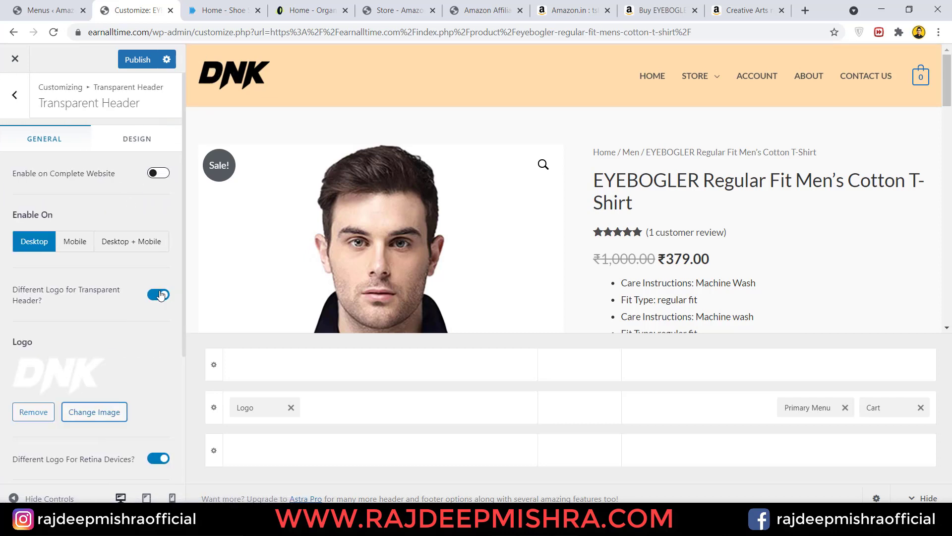
pyautogui.click(160, 295)
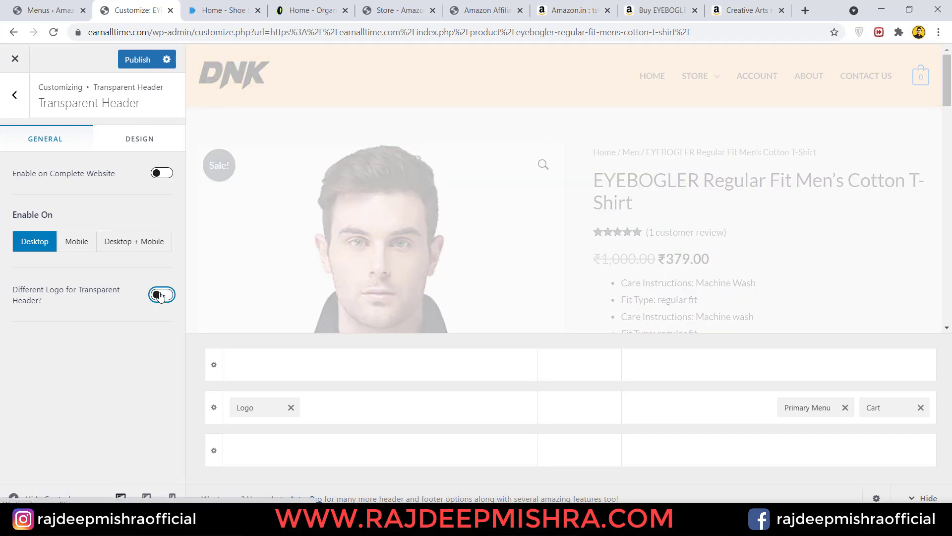
pyautogui.click(16, 99)
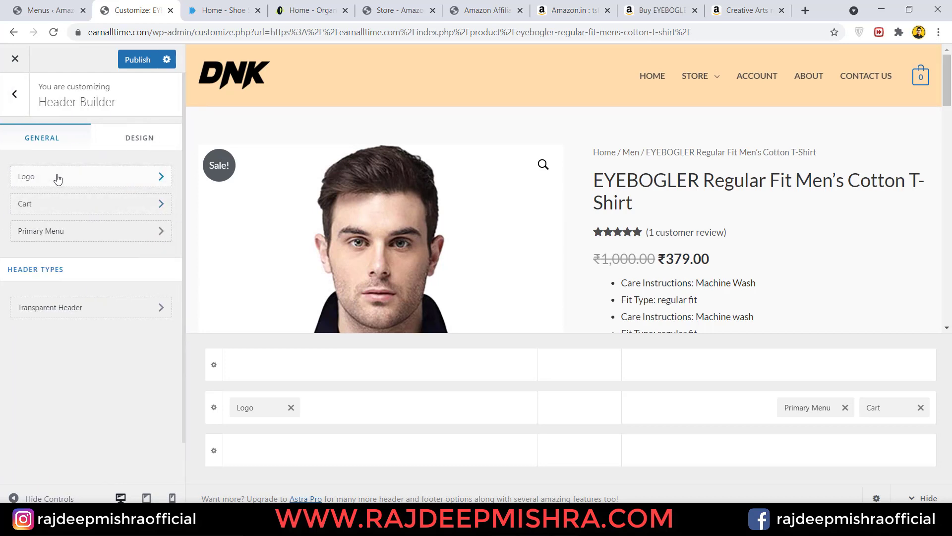
# - Replace the site logo with the Money Back badge cropped to its 30 Day Guarantee band
pyautogui.click(57, 178)
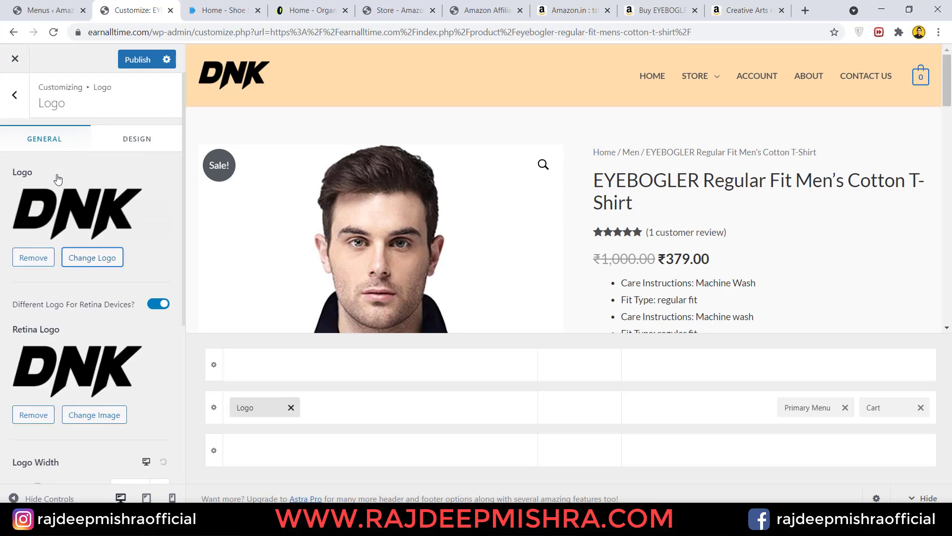
pyautogui.click(84, 266)
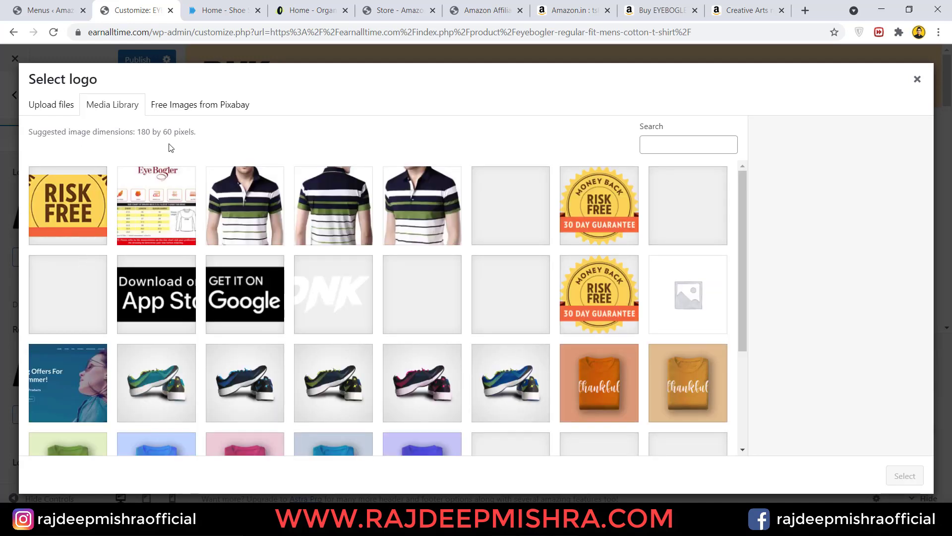
pyautogui.click(579, 202)
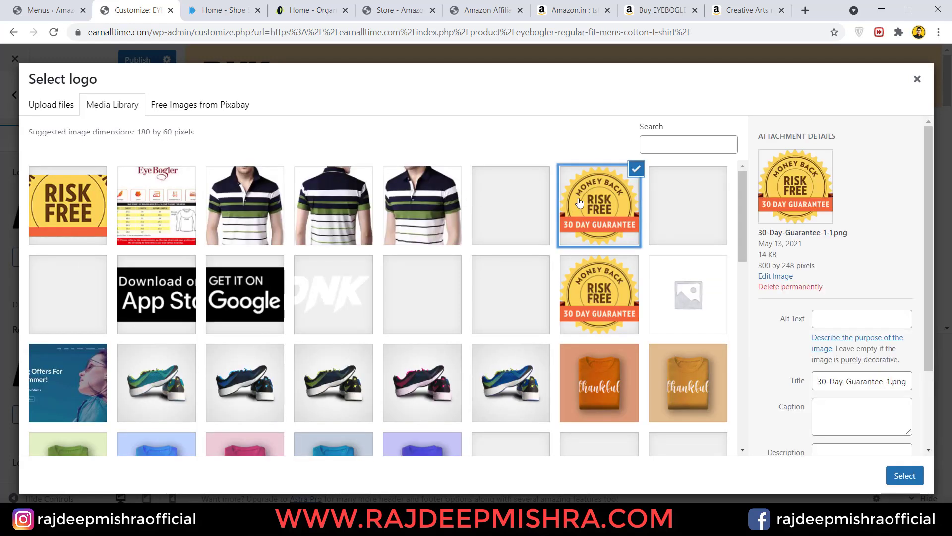
pyautogui.click(905, 476)
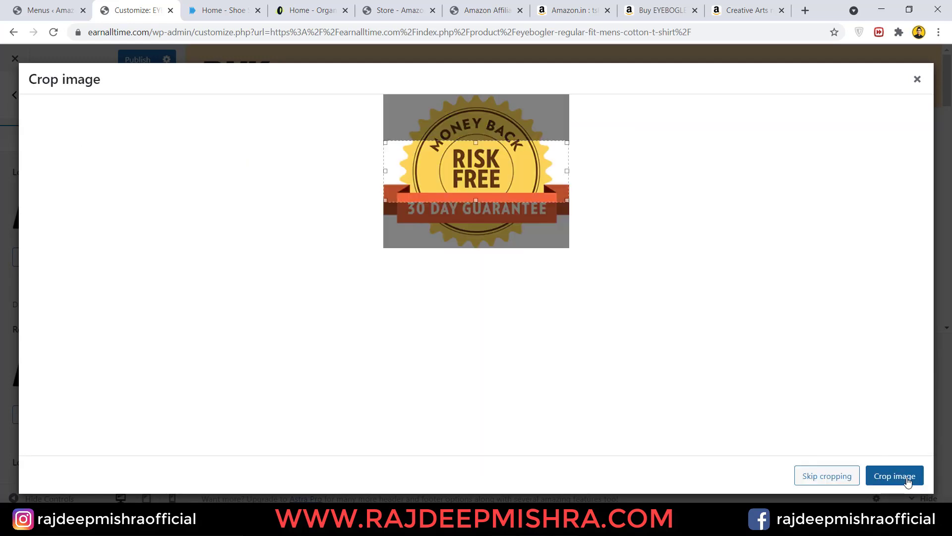
pyautogui.moveTo(512, 178); pyautogui.dragTo(506, 207)
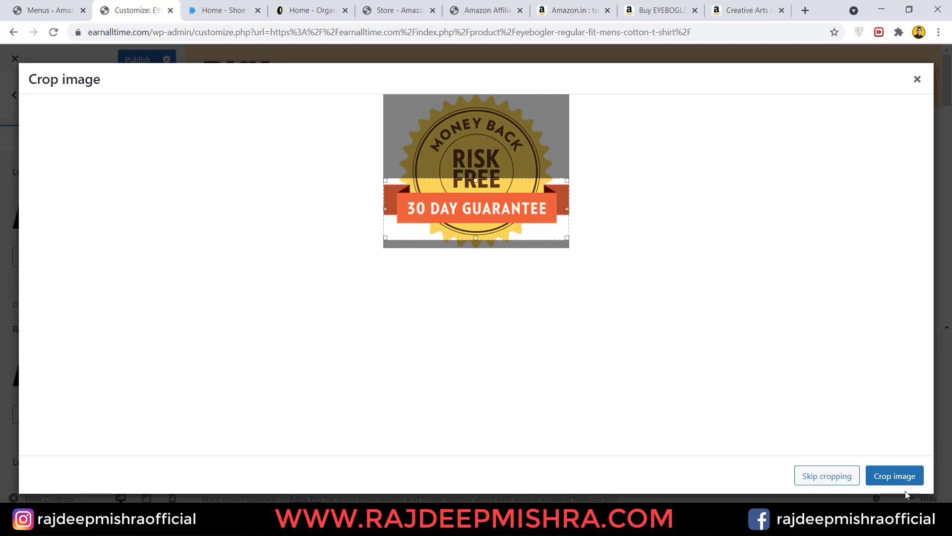
pyautogui.click(891, 477)
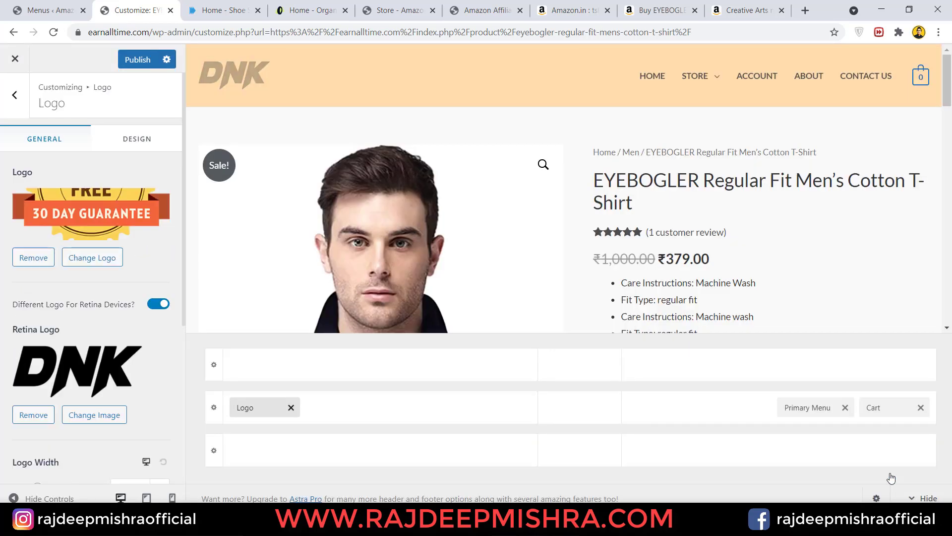
# - Set the cropped 30 Day Guarantee image as the Retina Logo
pyautogui.click(95, 415)
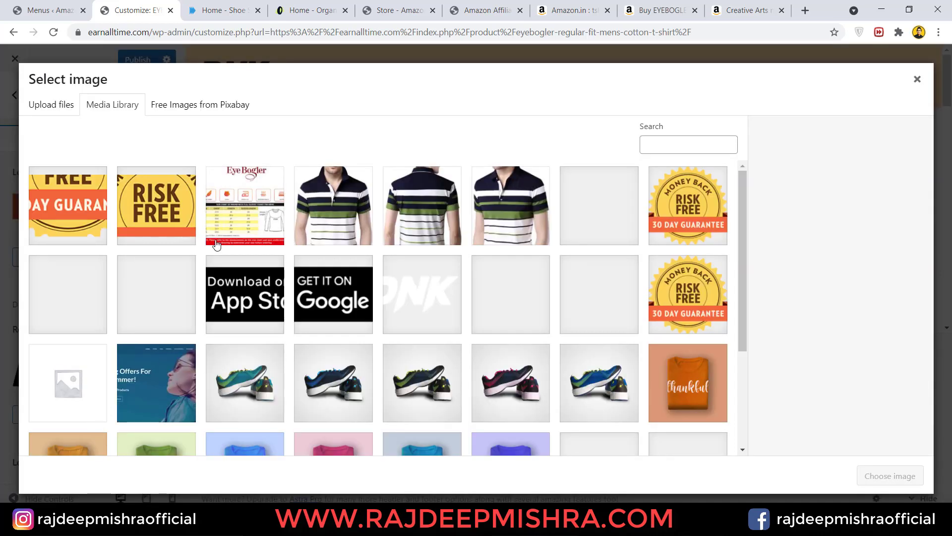
pyautogui.click(46, 191)
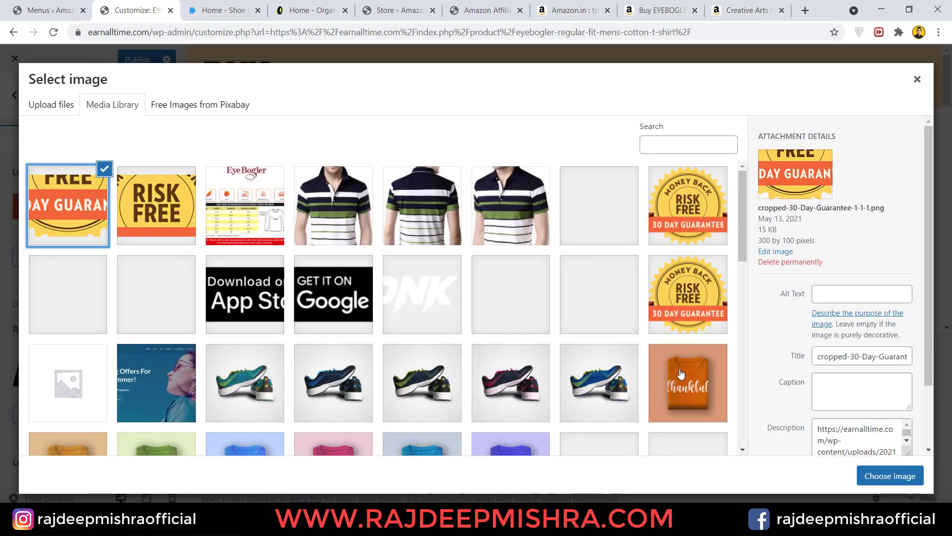
pyautogui.click(889, 479)
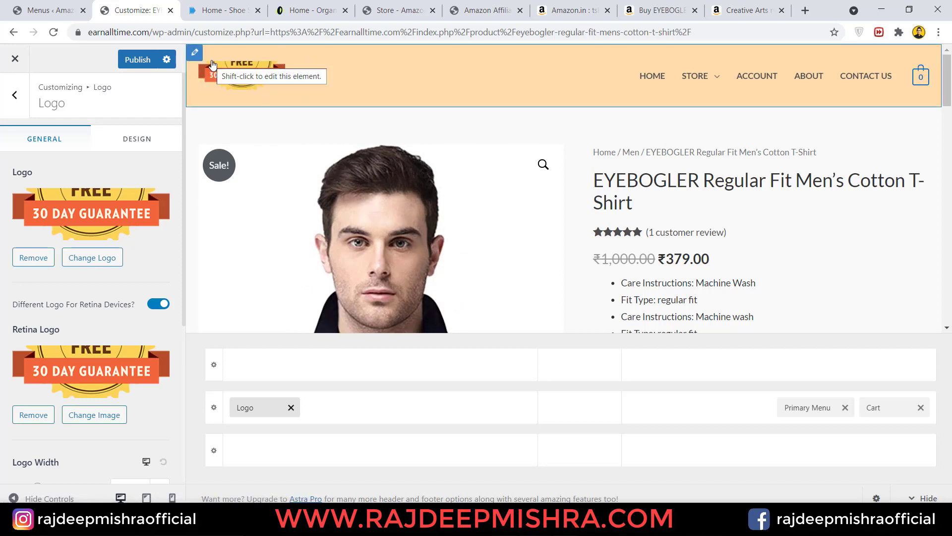
# - Set Logo Width to 219 px, then remove the Retina Logo and the main Logo images
pyautogui.moveTo(183, 213); pyautogui.dragTo(183, 329)
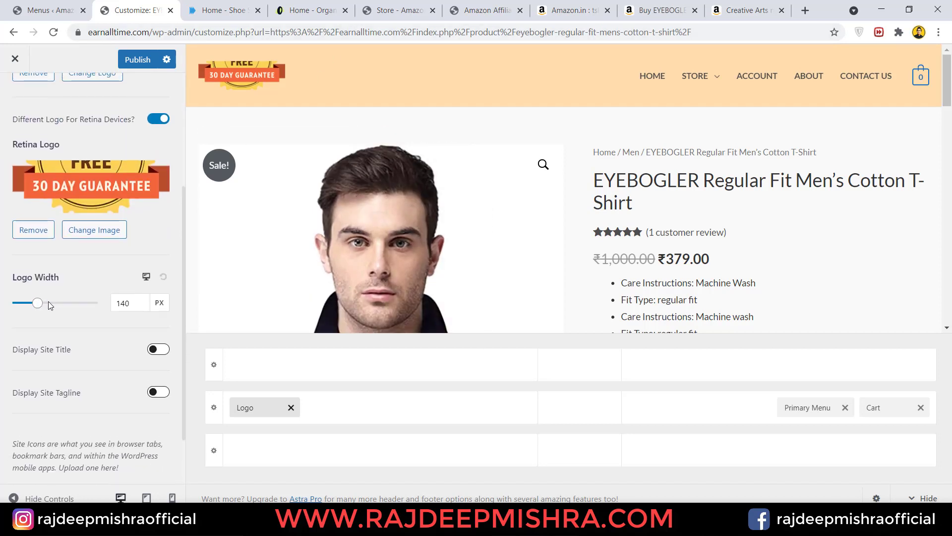
pyautogui.moveTo(43, 307)
pyautogui.mouseDown()
pyautogui.moveTo(72, 304)
pyautogui.moveTo(32, 303)
pyautogui.moveTo(44, 298)
pyautogui.mouseUp()
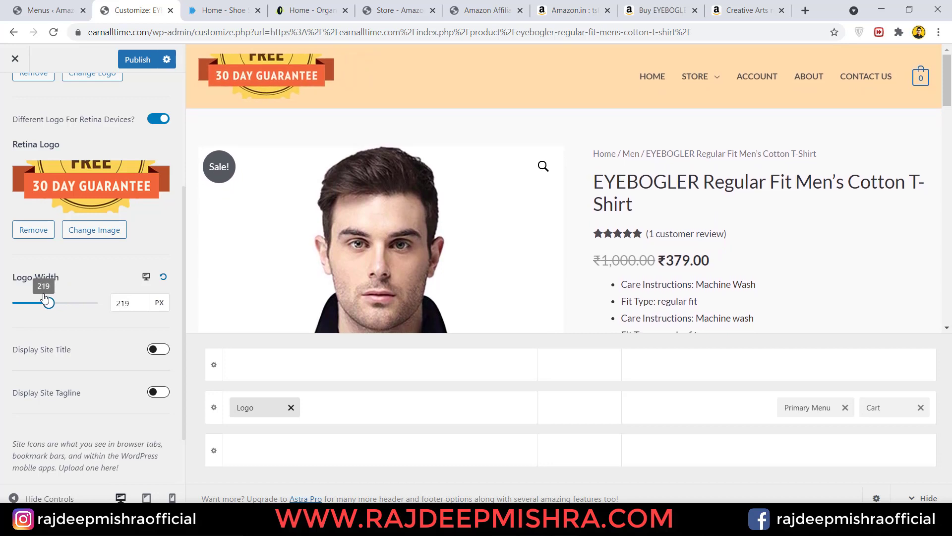
pyautogui.click(31, 229)
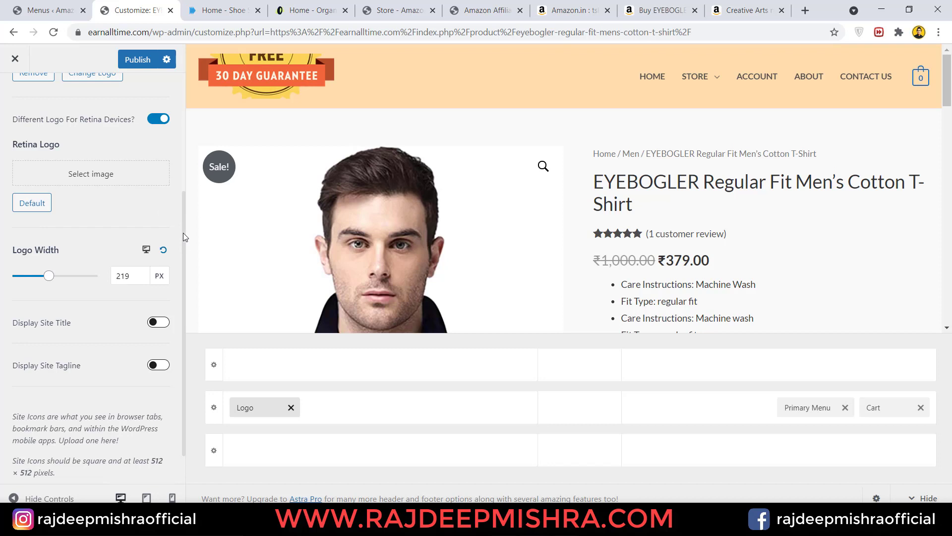
pyautogui.scroll(1, 182, 209)
pyautogui.click(32, 170)
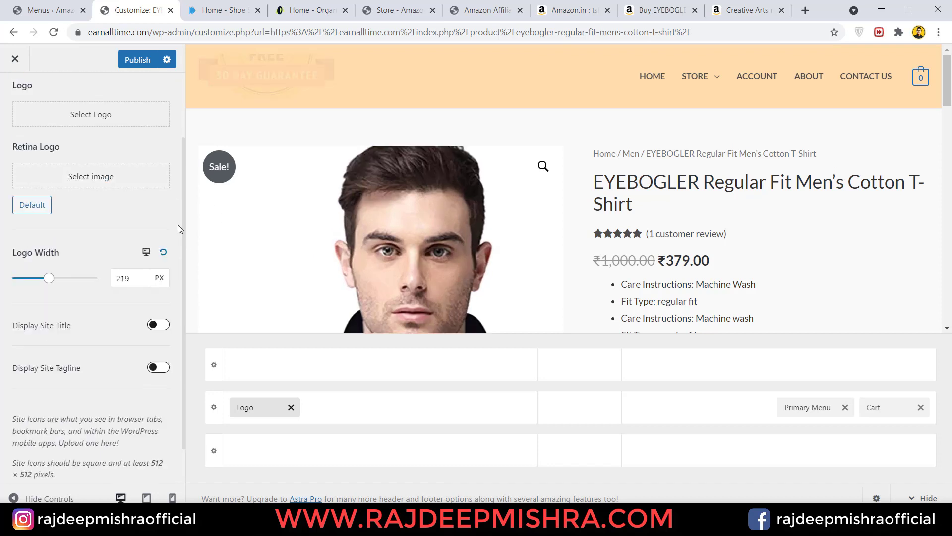
pyautogui.scroll(-1, 183, 218)
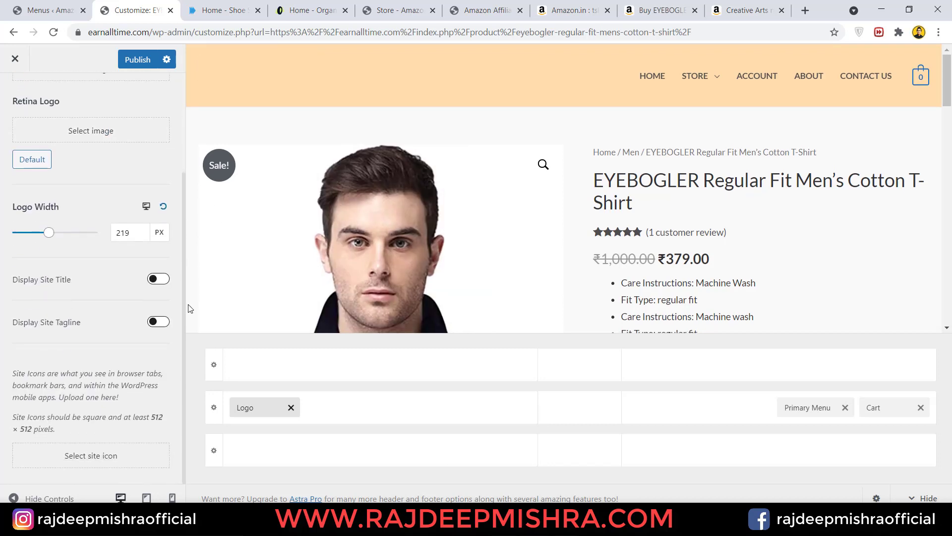
# - Show, then hide, the 'Amazon Affiliate' site title, exit the Customizer and open the earnalltime.com home page
pyautogui.click(165, 280)
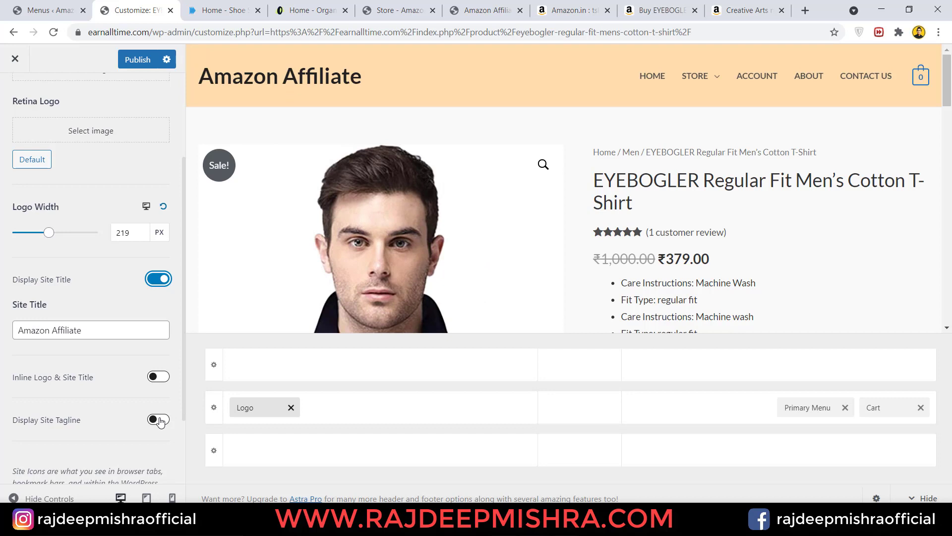
pyautogui.scroll(1, 161, 442)
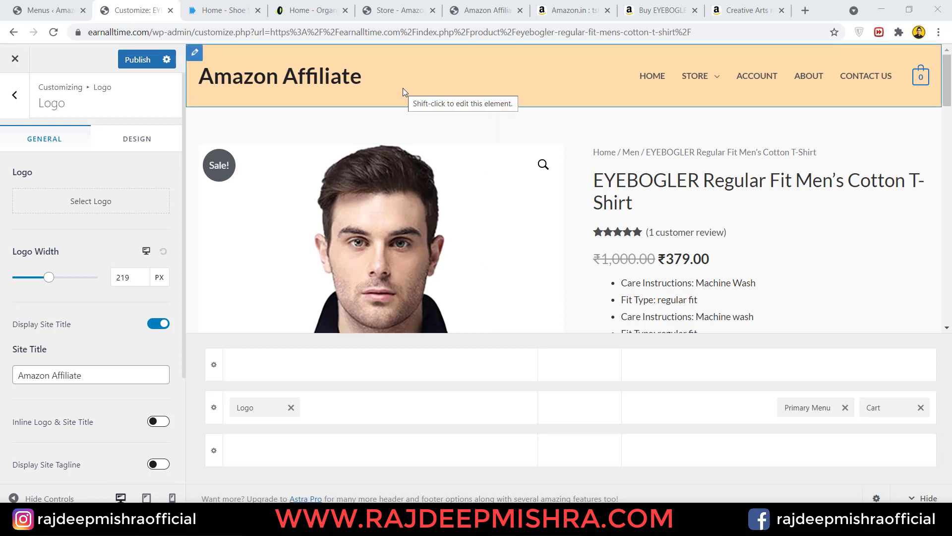
pyautogui.click(153, 327)
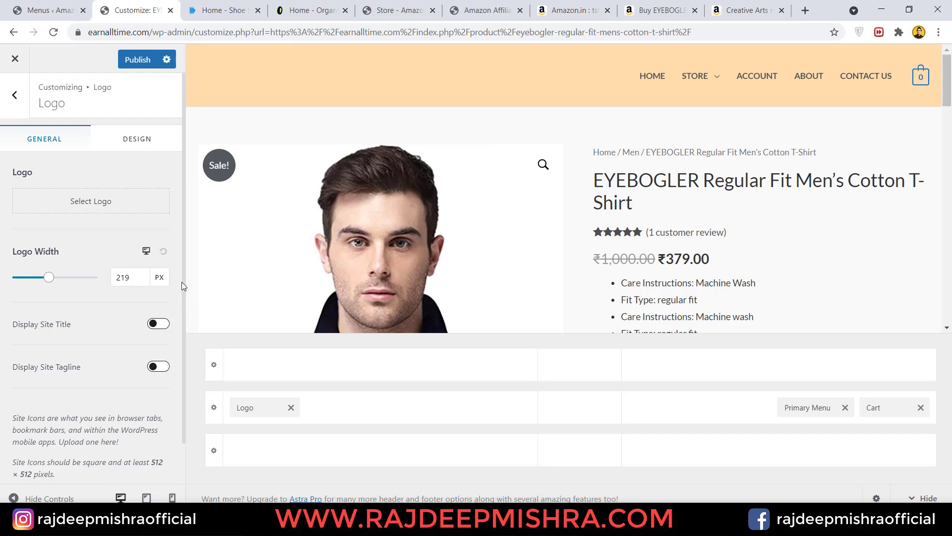
pyautogui.click(15, 59)
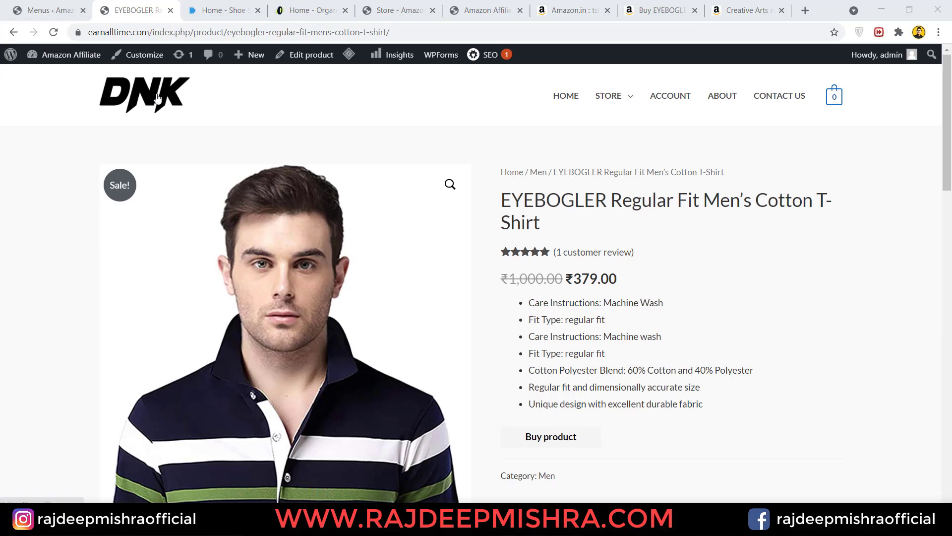
pyautogui.click(157, 98)
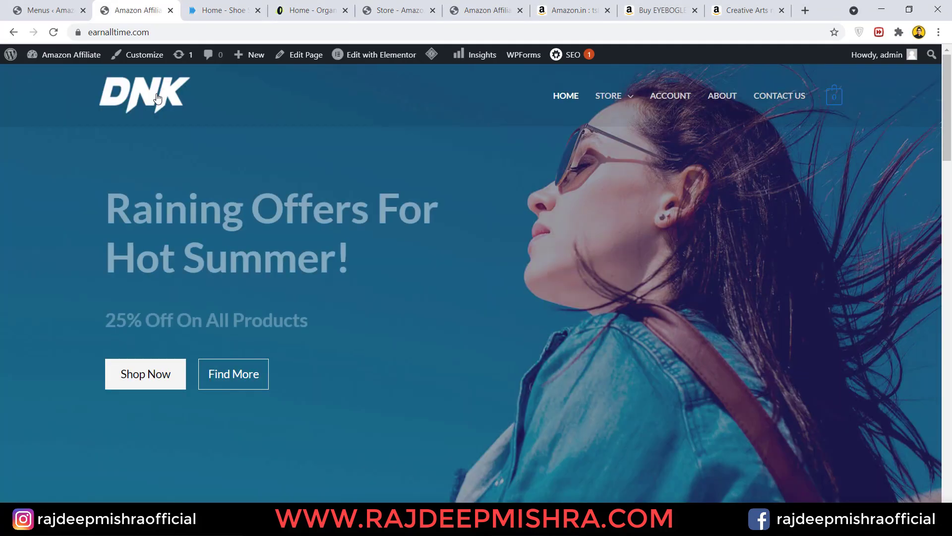